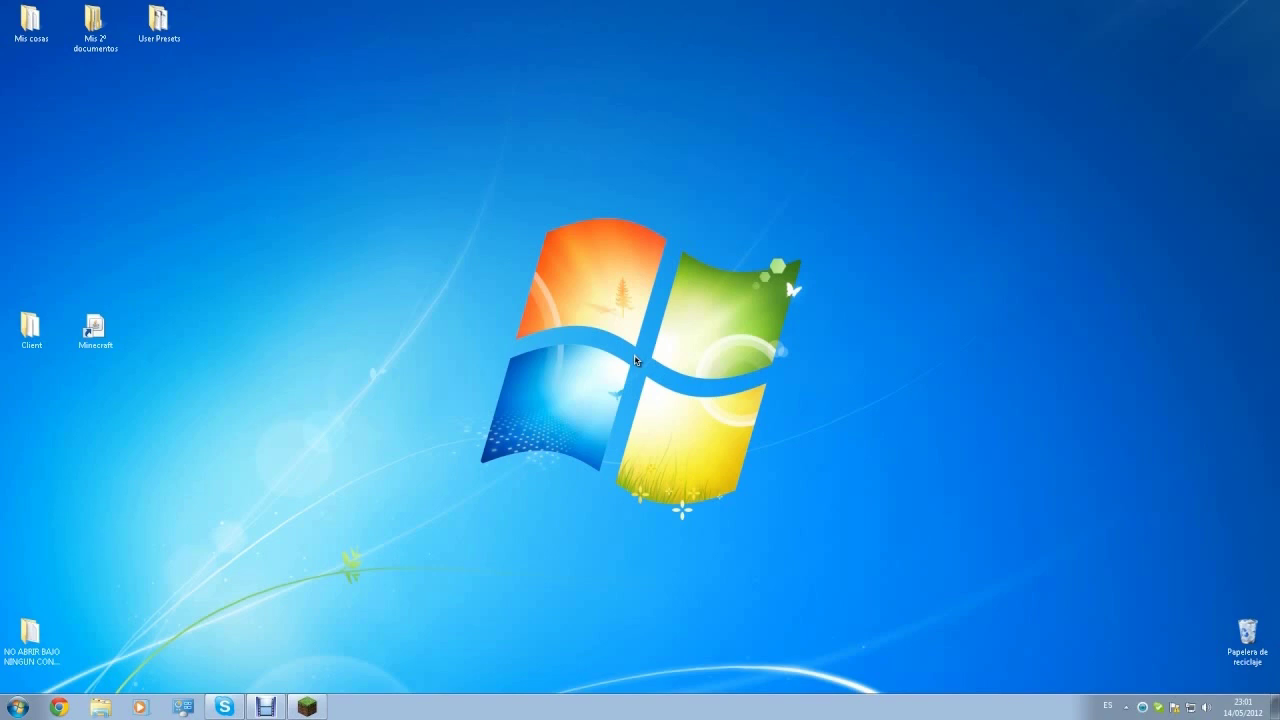
Launch Minecraft, load the saved world to check the character's skin, then quit the game.
{"action": "double_click", "coordinate": [130, 333]}
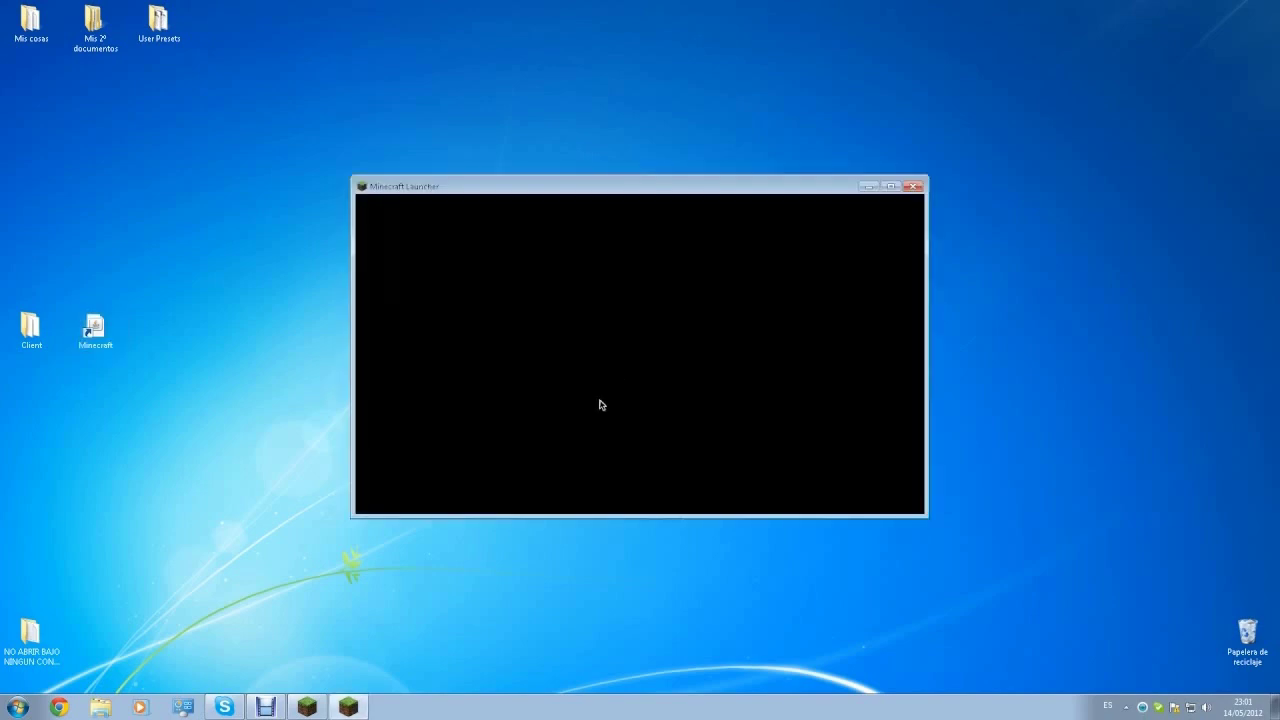
{"action": "left_click", "coordinate": [877, 489]}
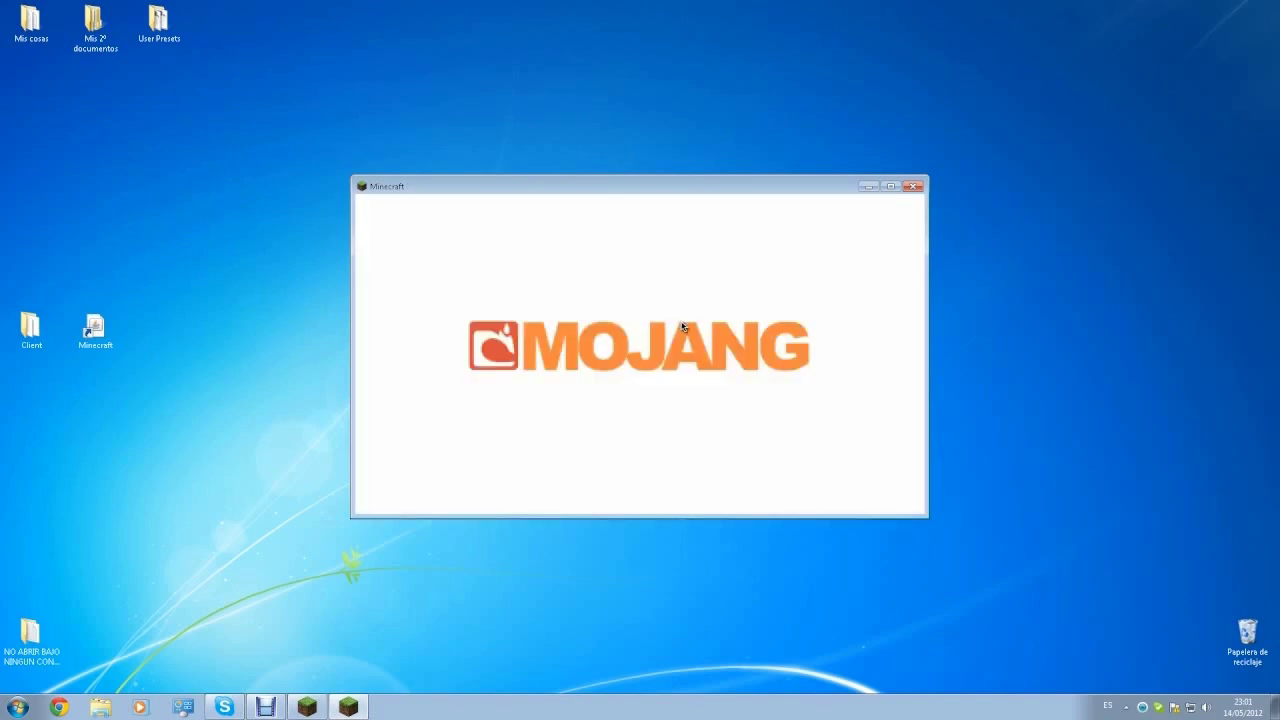
{"action": "left_click", "coordinate": [640, 354]}
{"action": "double_click", "coordinate": [638, 279]}
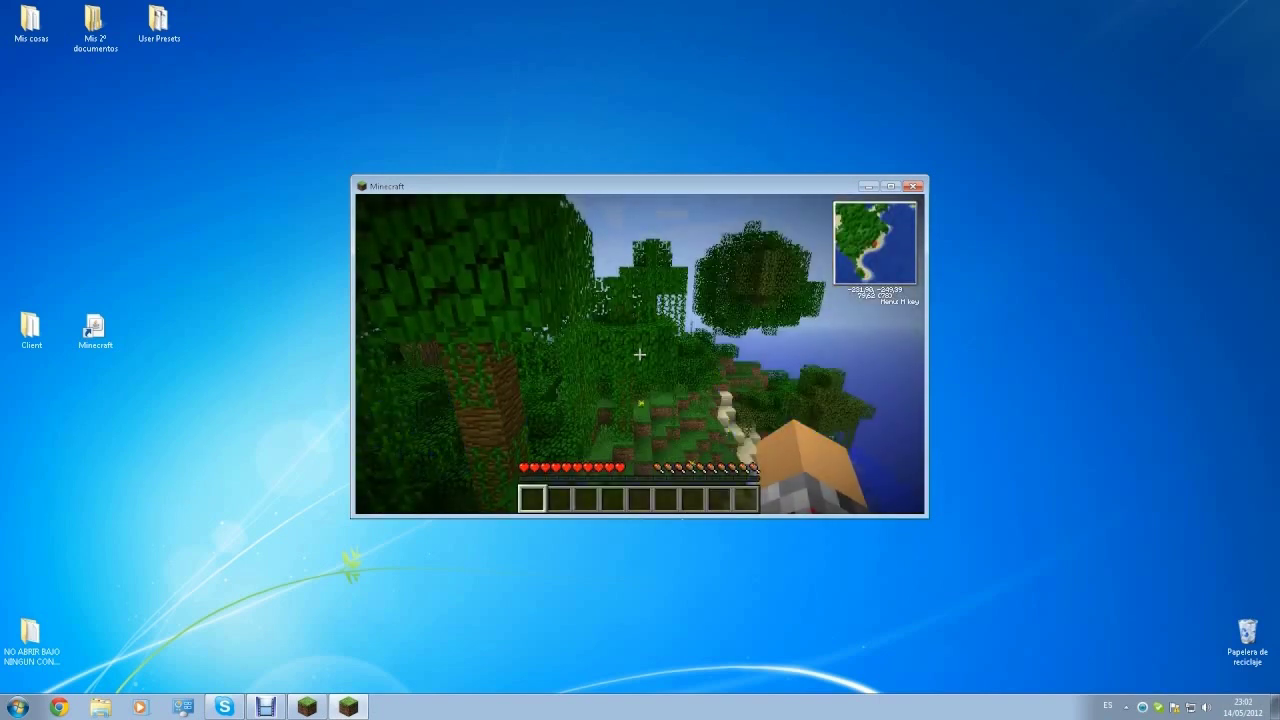
{"action": "key", "text": "e"}
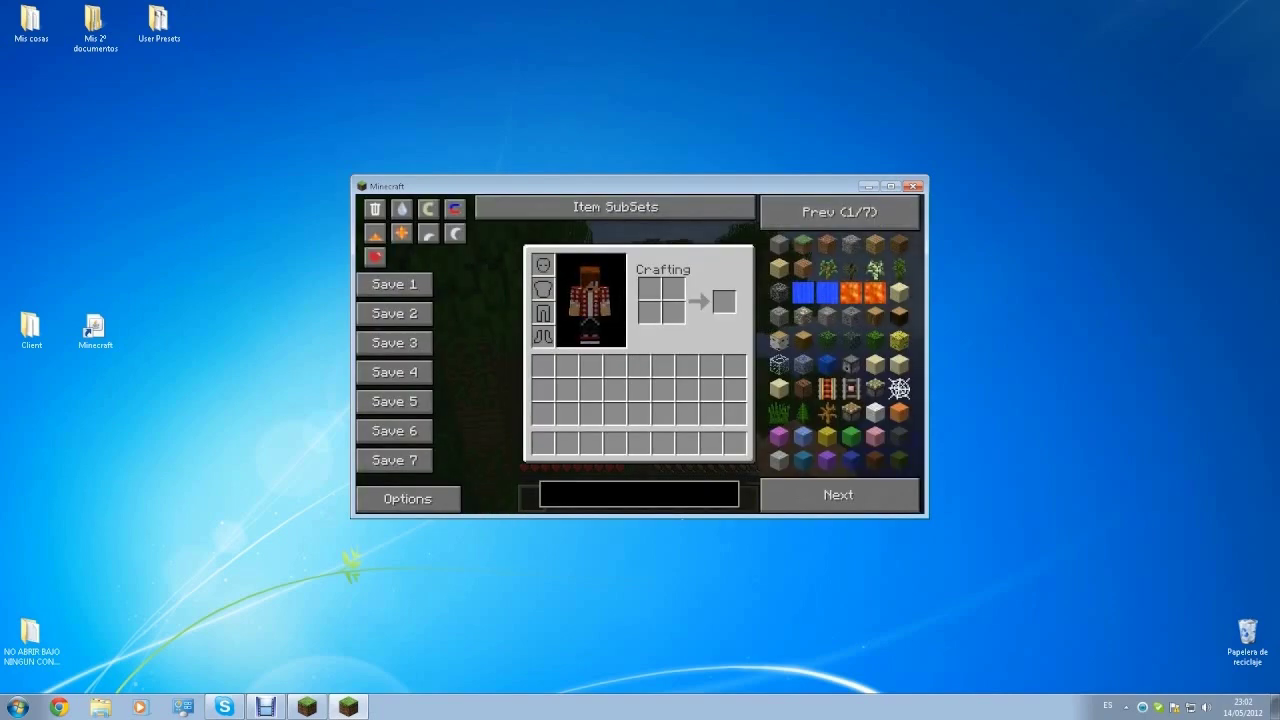
{"action": "key", "text": "e"}
{"action": "key", "text": "Escape"}
{"action": "left_click", "coordinate": [700, 423]}
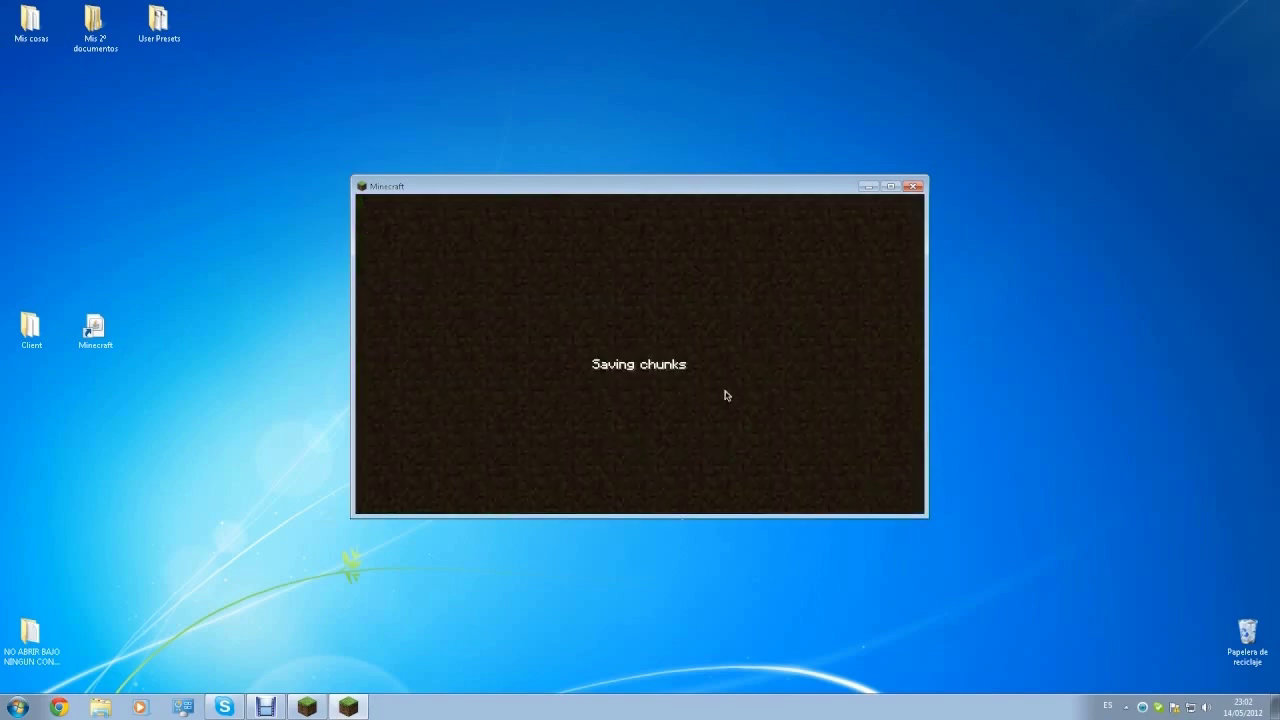
{"action": "left_click", "coordinate": [913, 186]}
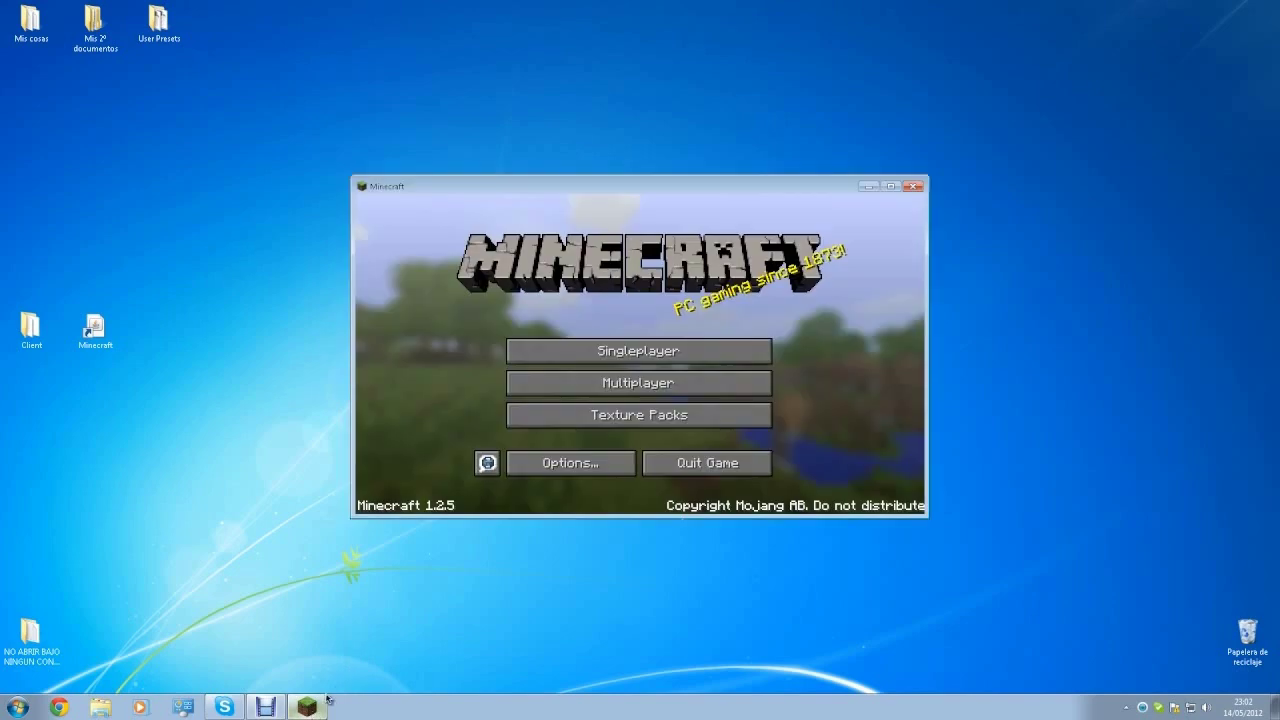
{"action": "left_click", "coordinate": [913, 186]}
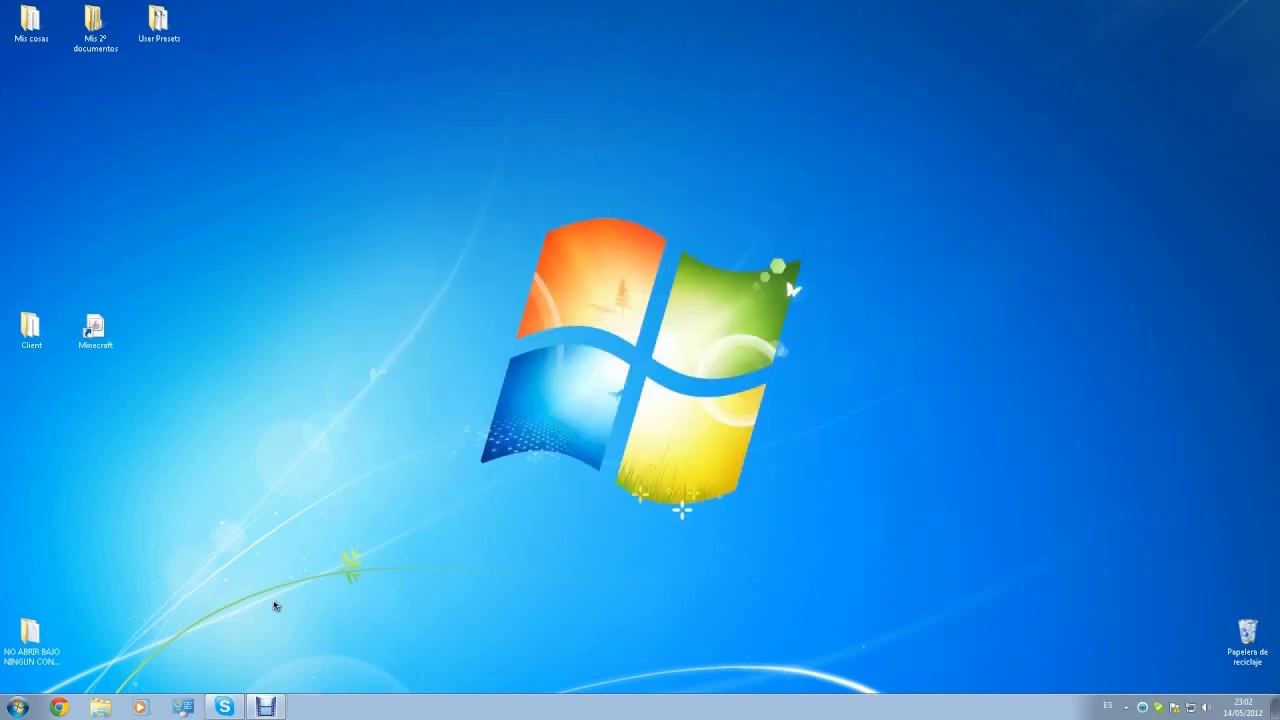
Search Google for 'Minecraft Shafter' and open the Mineshafter site in a new tab.
{"action": "key", "text": "super+1"}
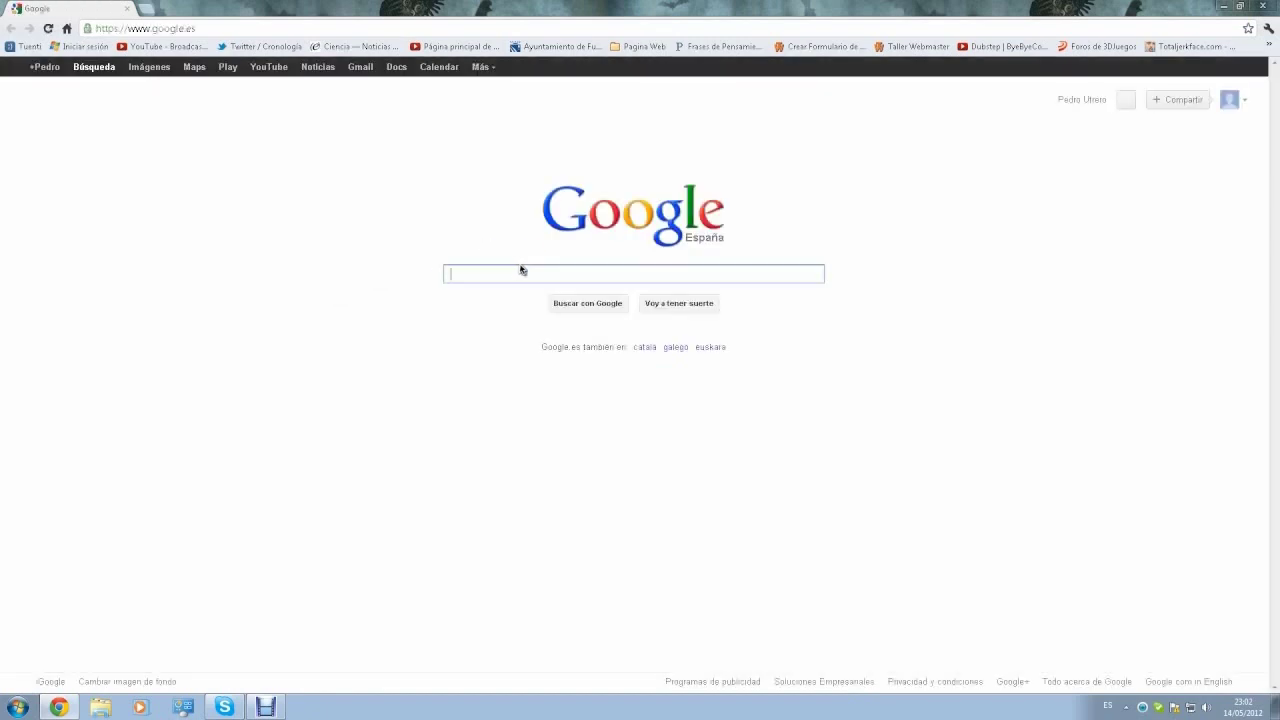
{"action": "type", "text": "M"}
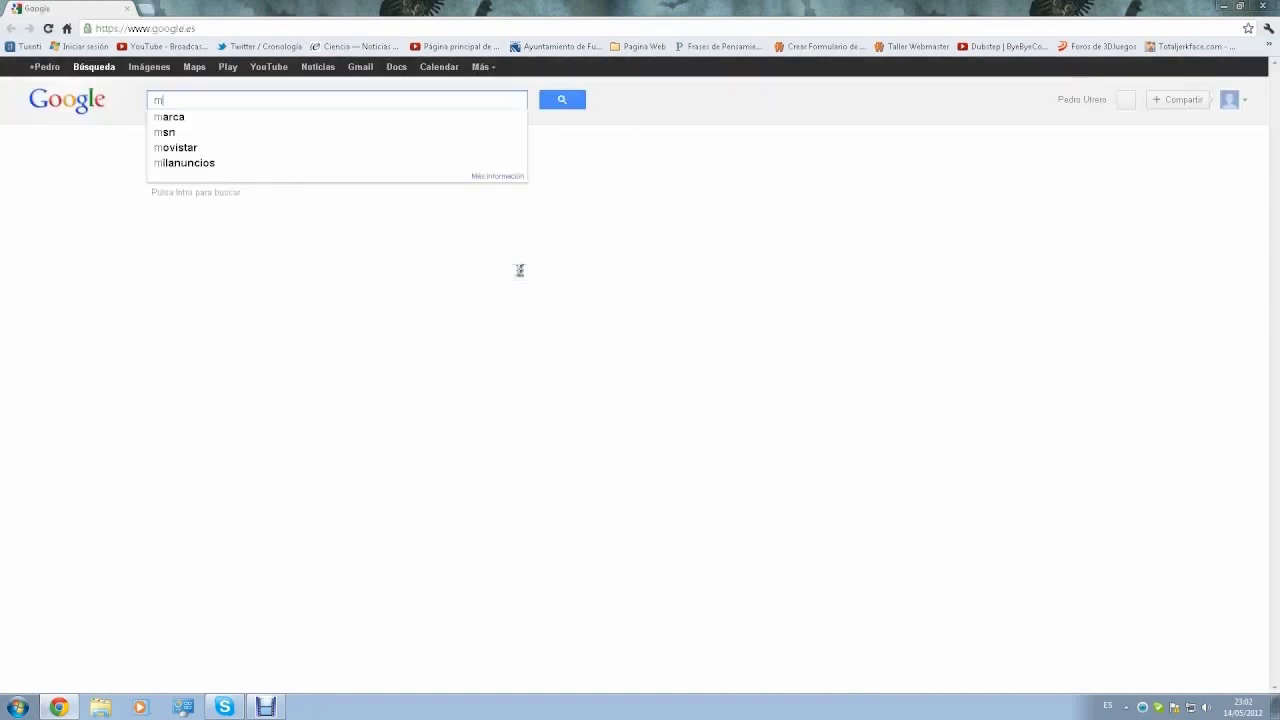
{"action": "key", "text": "BackSpace"}
{"action": "type", "text": "Minecraft"}
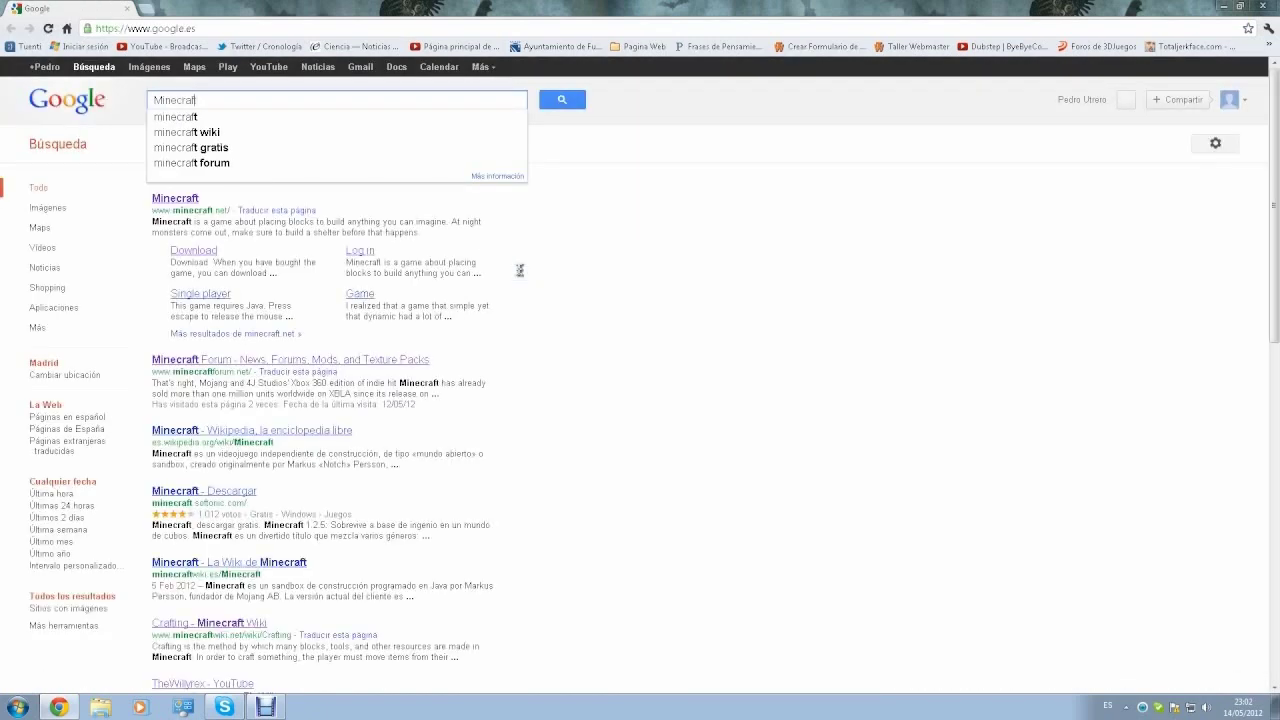
{"action": "type", "text": "Shaft"}
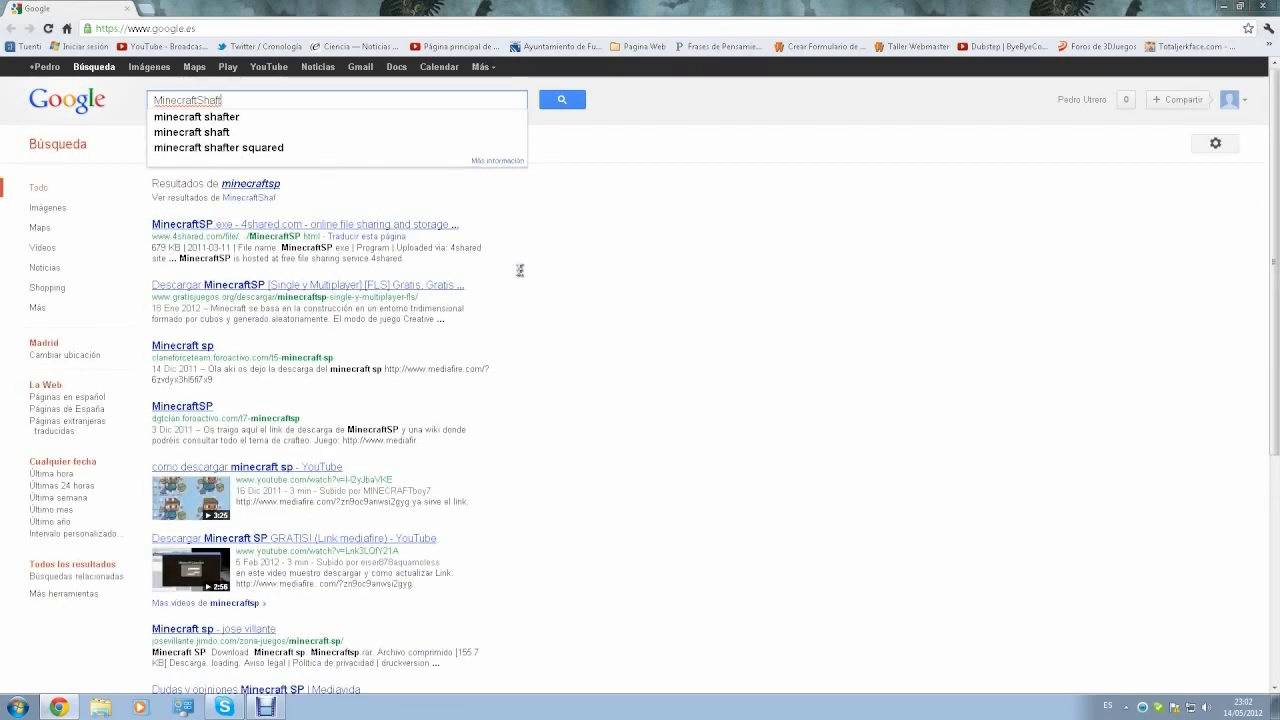
{"action": "type", "text": "er"}
{"action": "key", "text": "Return"}
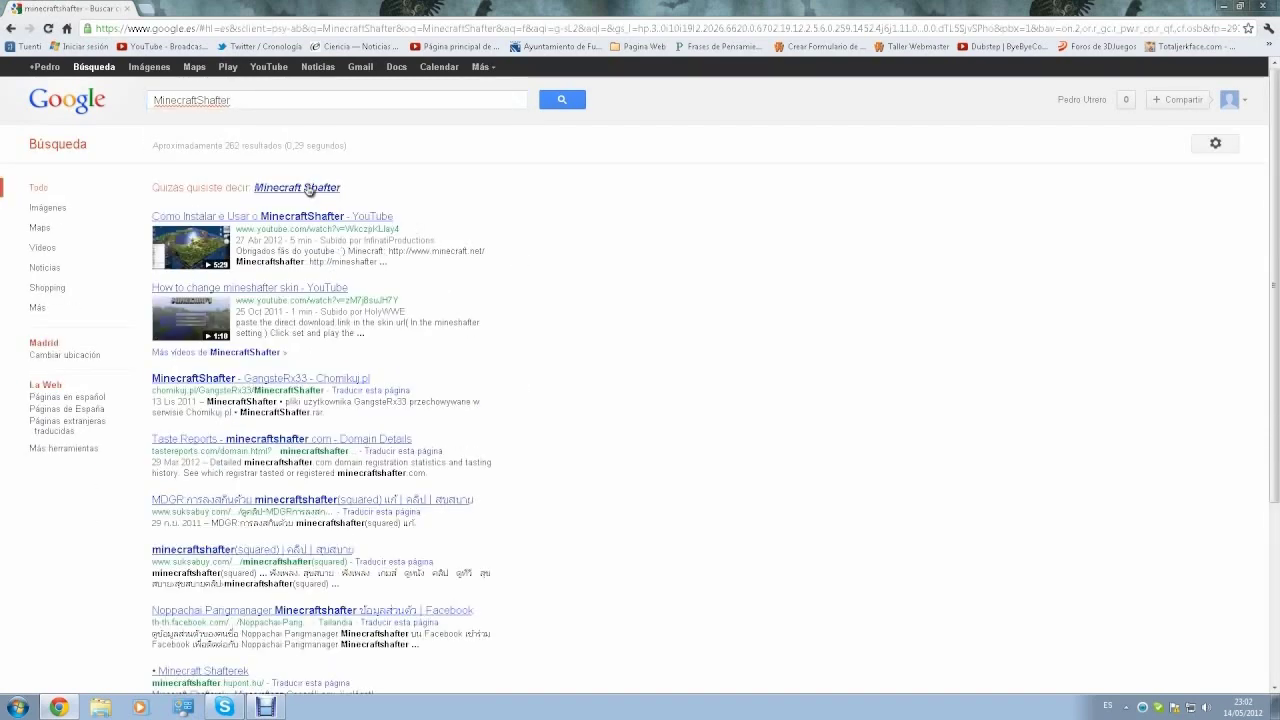
{"action": "left_click", "coordinate": [308, 188]}
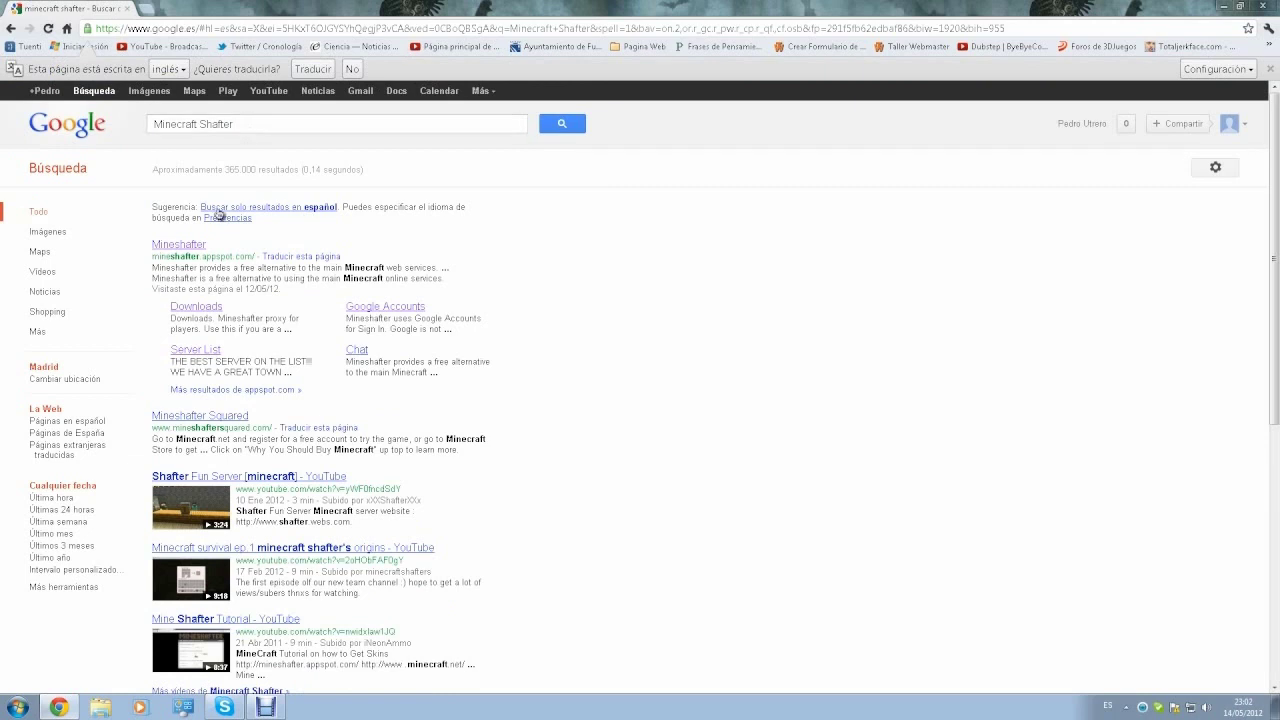
{"action": "left_click", "coordinate": [197, 250]}
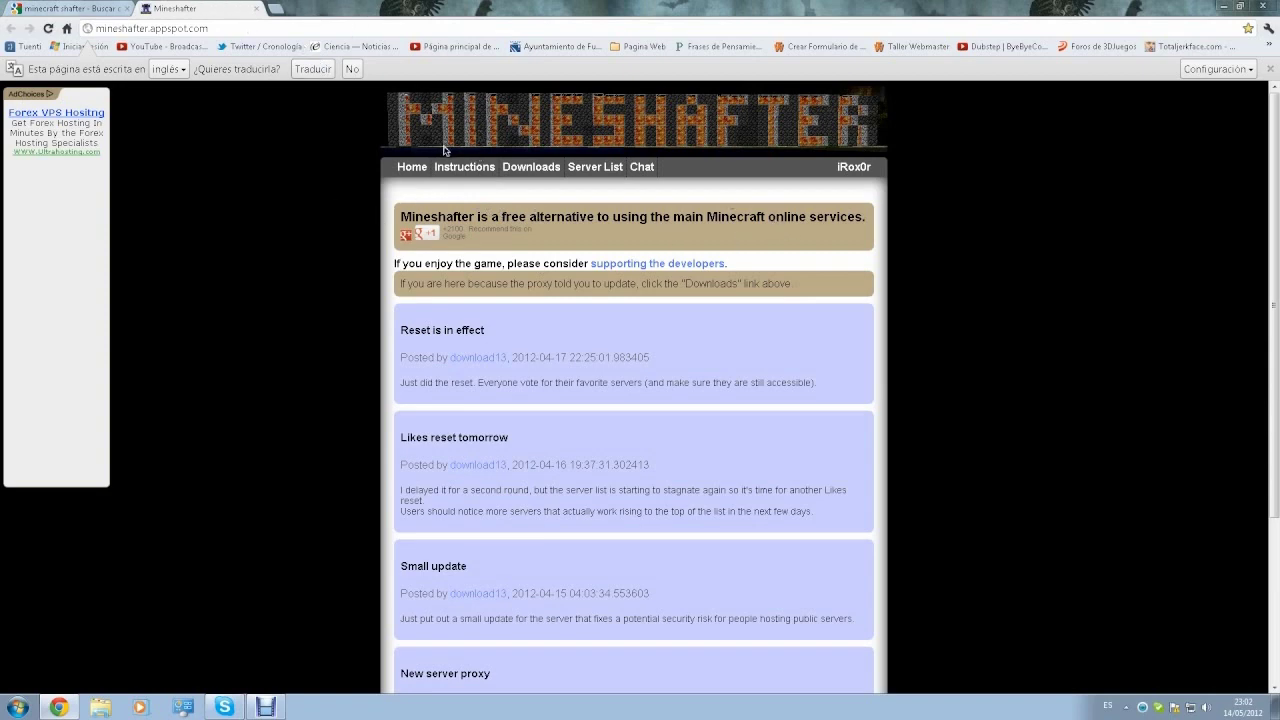
Point the first tab at minecraft.net instead of the Google results.
{"action": "left_click", "coordinate": [118, 14]}
{"action": "left_click", "coordinate": [156, 27]}
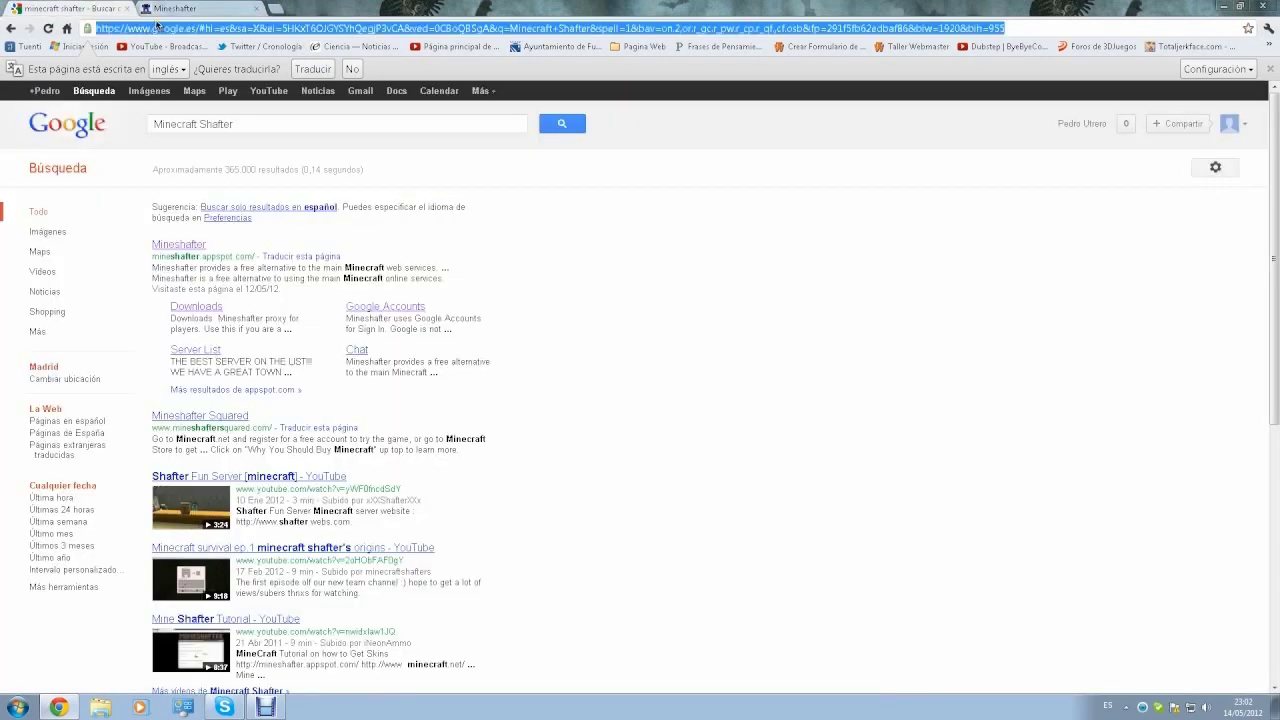
{"action": "type", "text": "minecraft.net"}
{"action": "key", "text": "Return"}
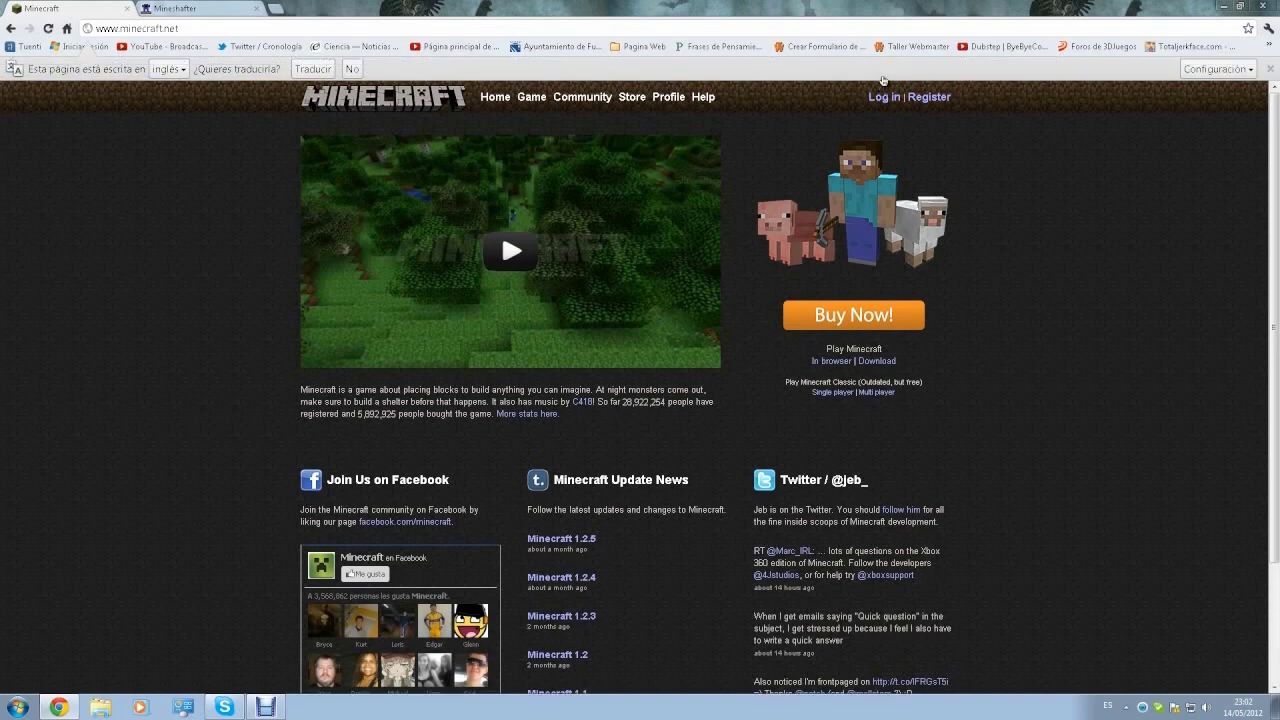
Log in to minecraft.net with the saved username and the account password.
{"action": "left_click", "coordinate": [885, 100]}
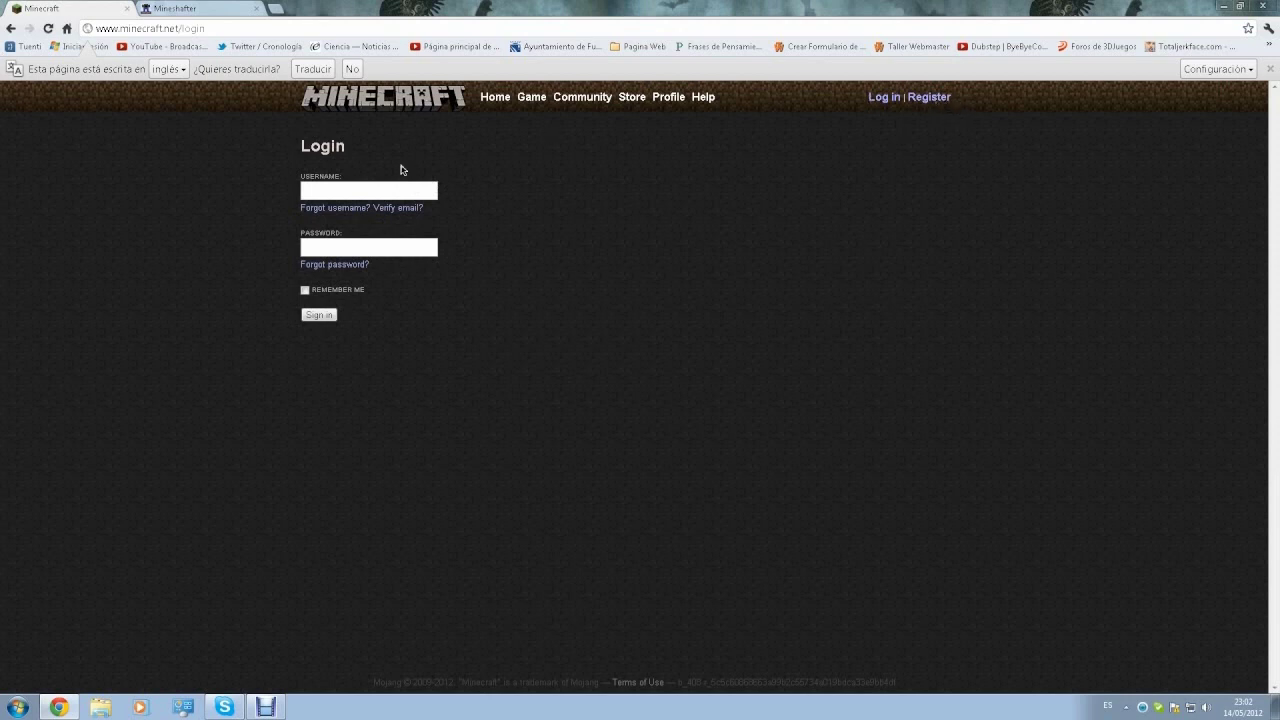
{"action": "left_click", "coordinate": [361, 194]}
{"action": "left_click", "coordinate": [361, 194]}
{"action": "type", "text": "mi"}
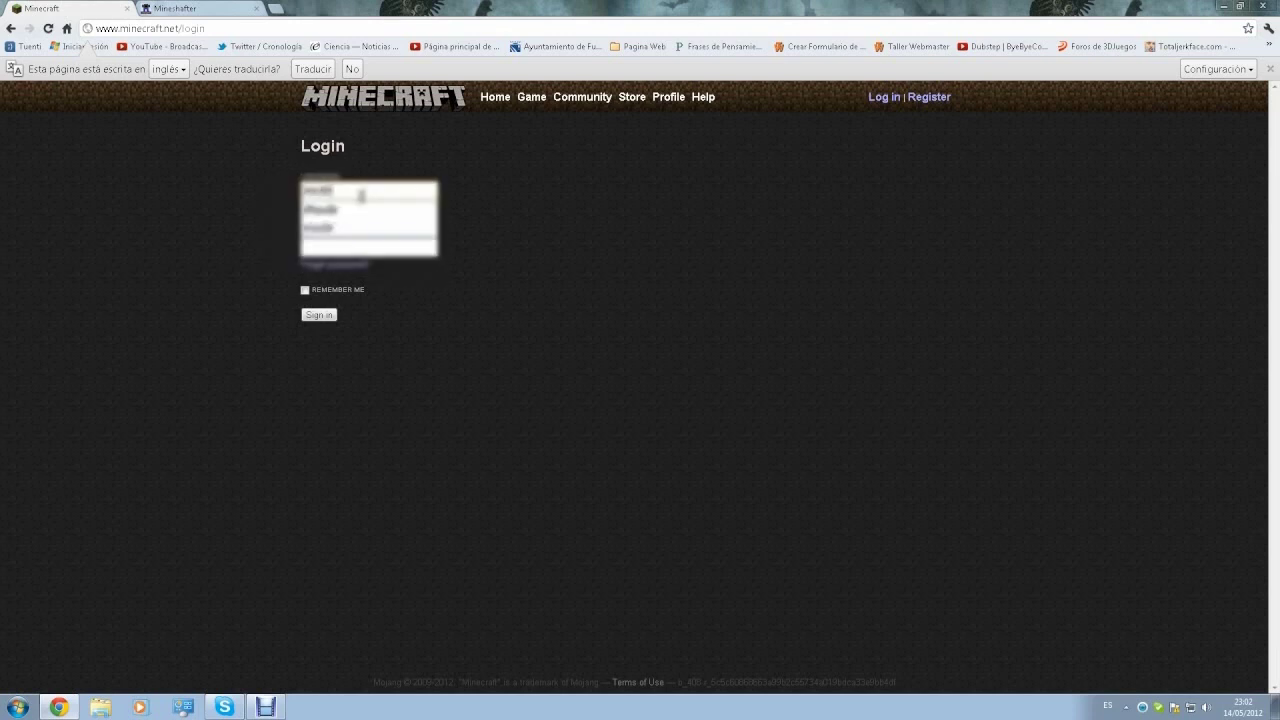
{"action": "key", "text": "Escape"}
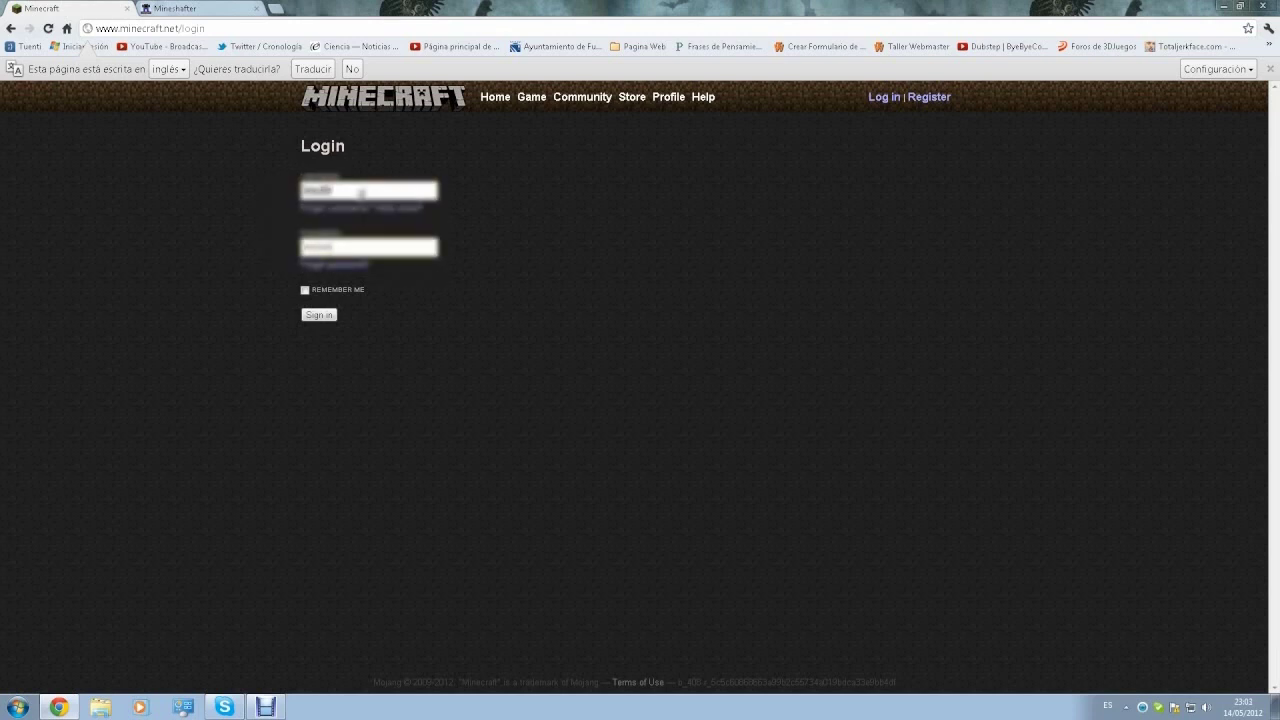
{"action": "key", "text": "Return"}
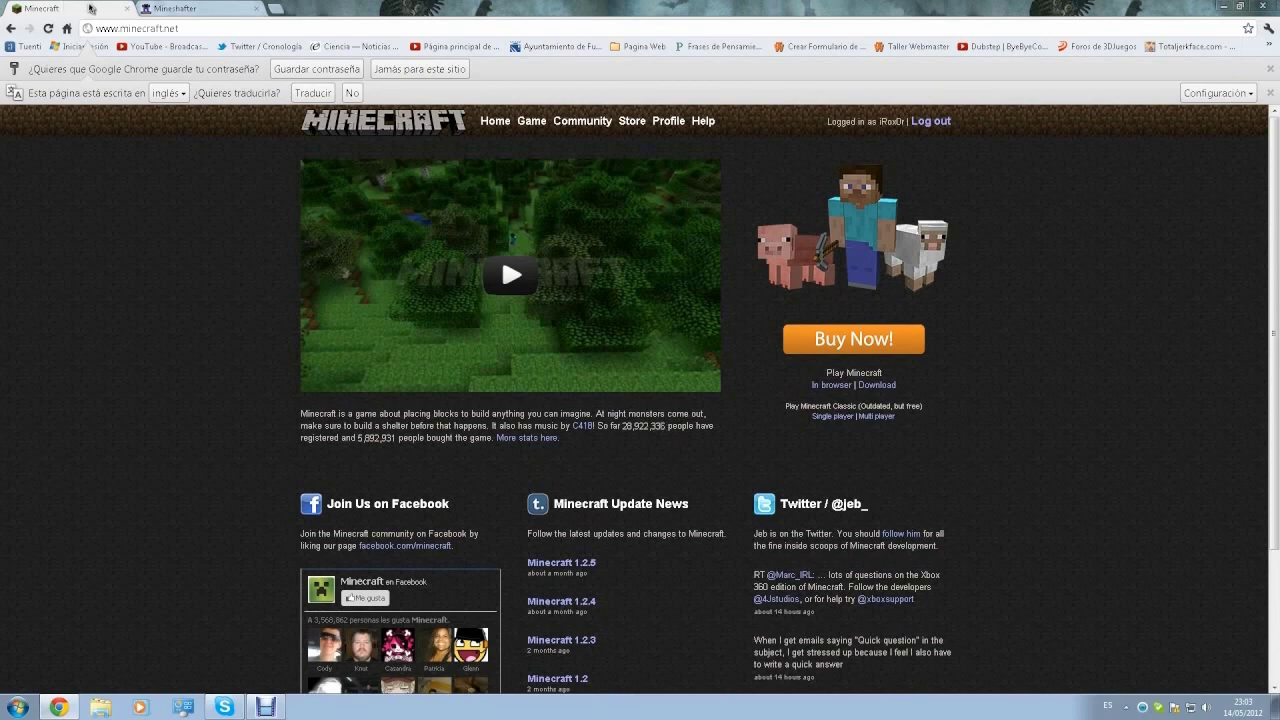
Sign out of the current Mineshafter account and go to its sign-in page.
{"action": "left_click", "coordinate": [165, 7]}
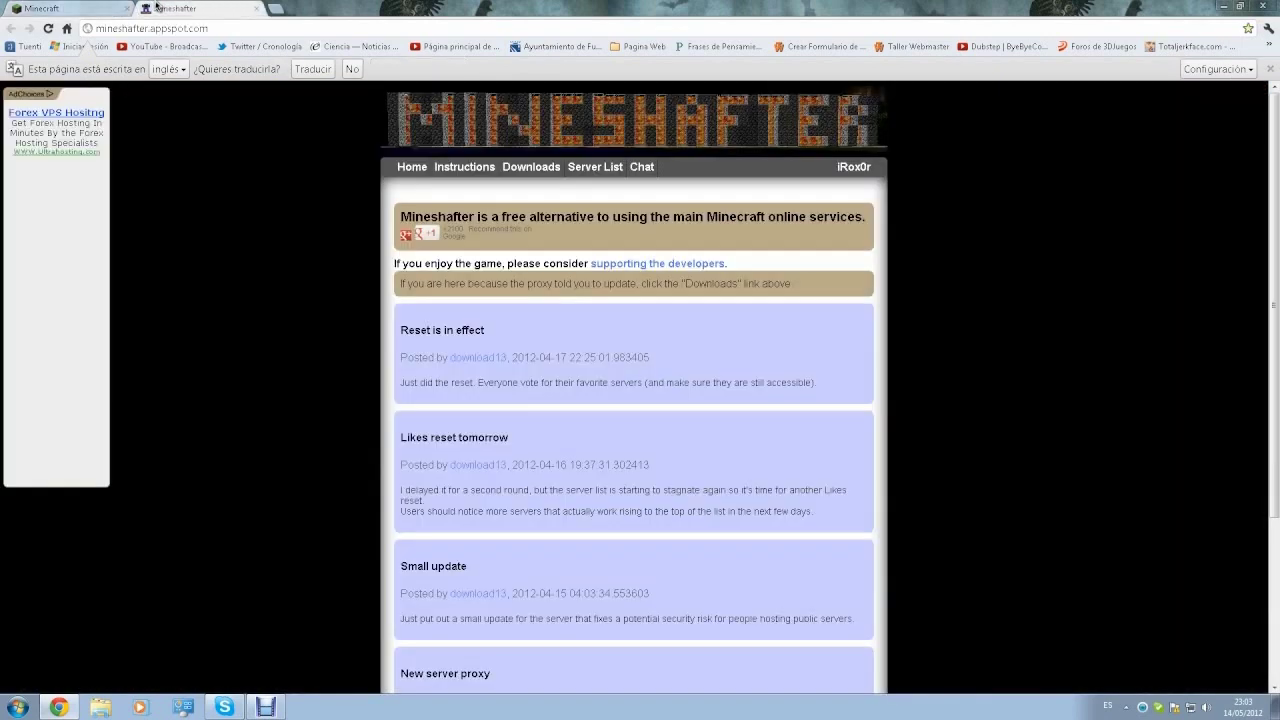
{"action": "mouse_move", "coordinate": [854, 167]}
{"action": "left_click", "coordinate": [845, 188]}
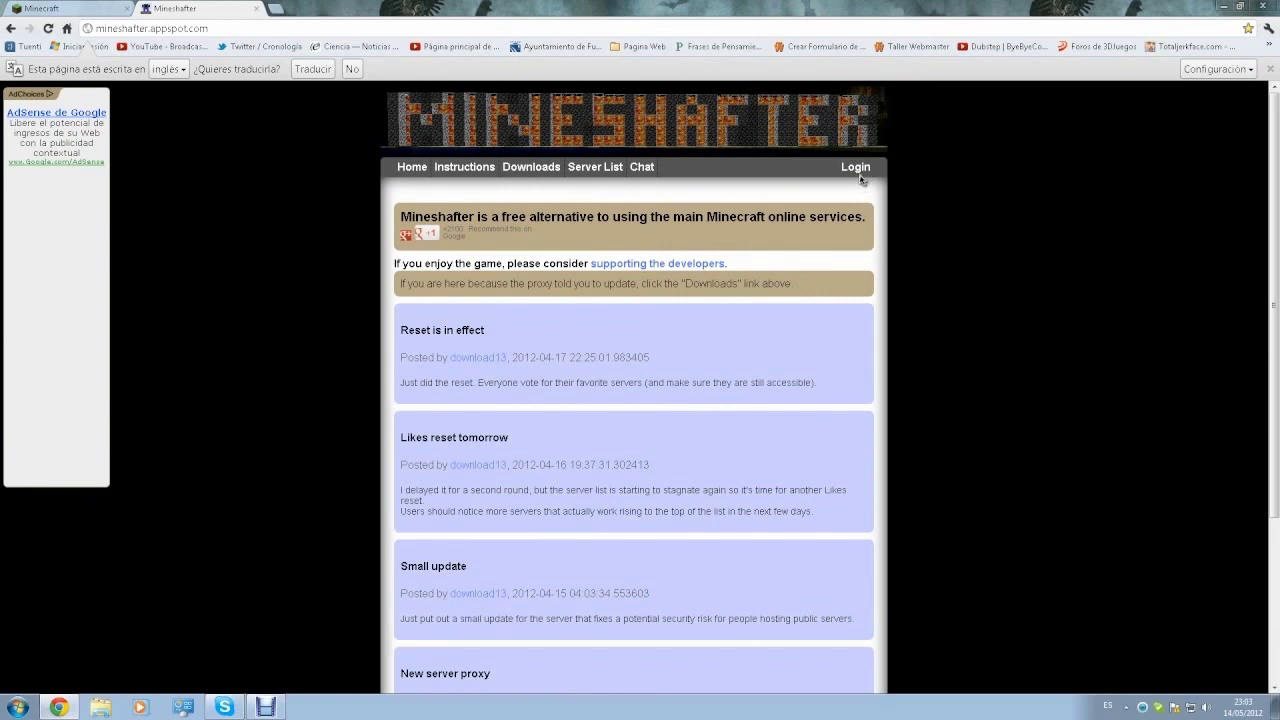
{"action": "left_click", "coordinate": [855, 168]}
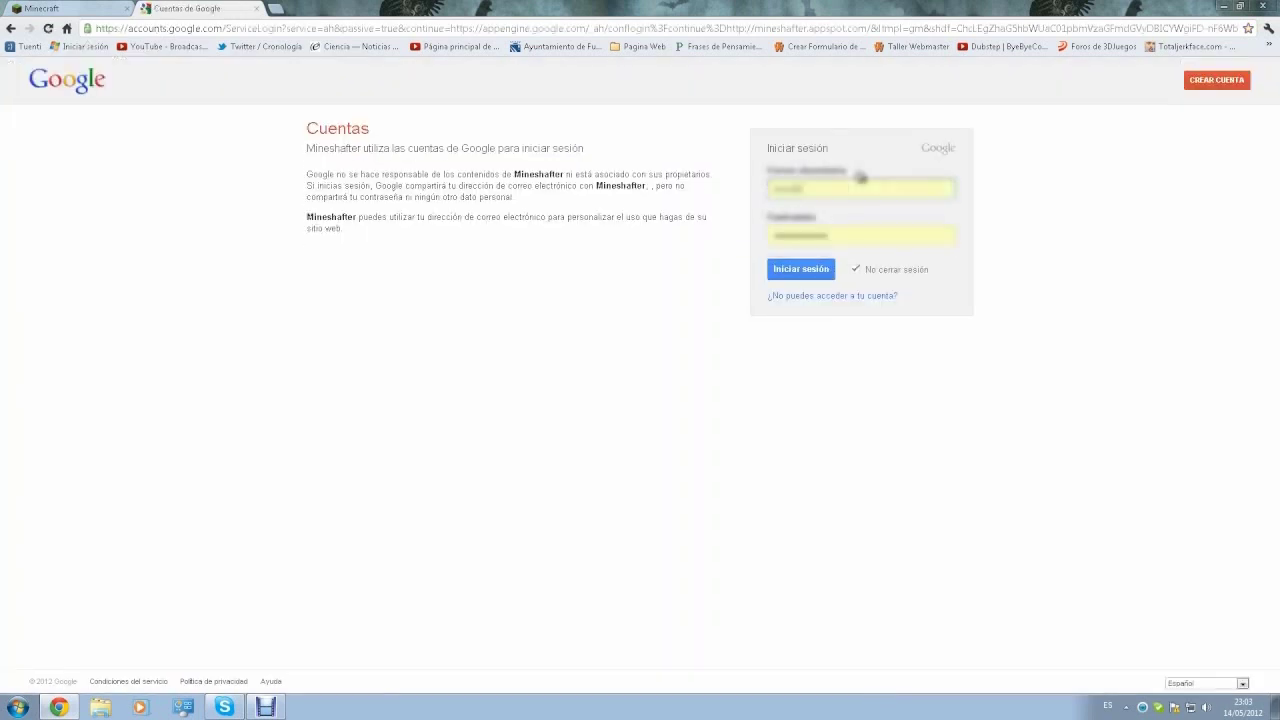
Re-enter the Google account e-mail ending in .com, add the password, and submit the sign-in.
{"action": "double_click", "coordinate": [830, 188]}
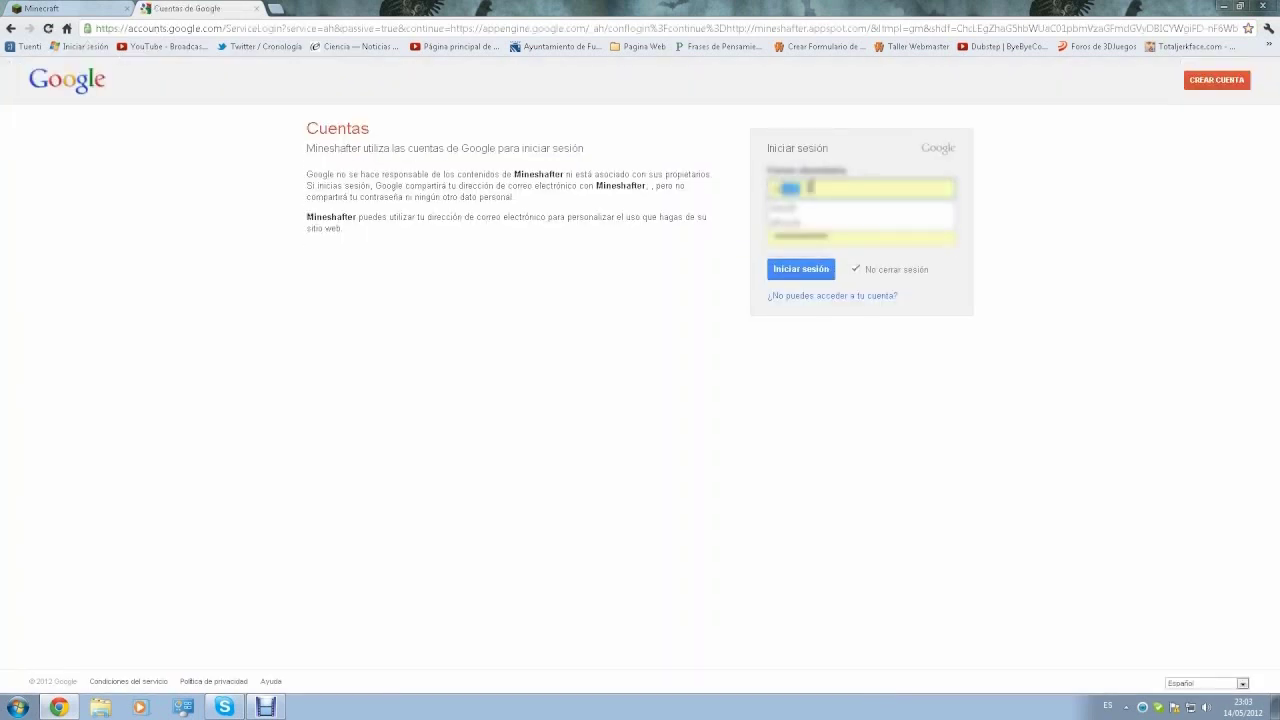
{"action": "left_click_drag", "start_coordinate": [822, 190], "coordinate": [767, 195]}
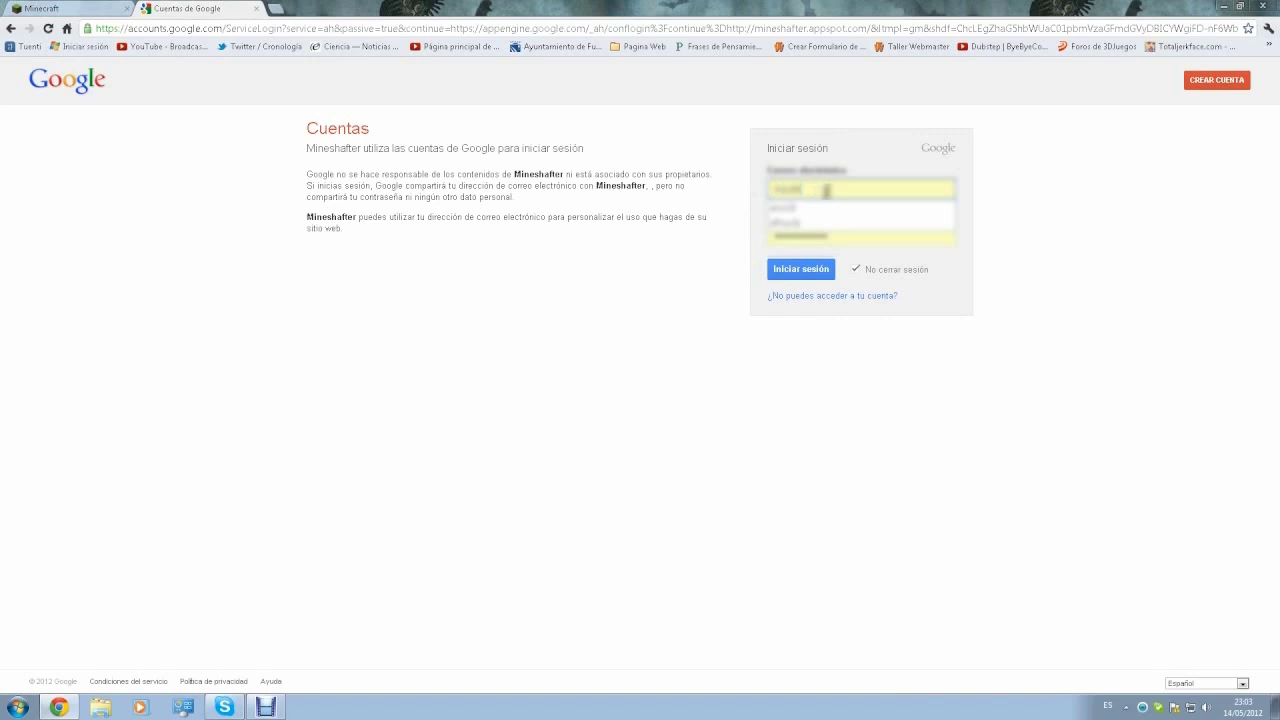
{"action": "left_click", "coordinate": [767, 195]}
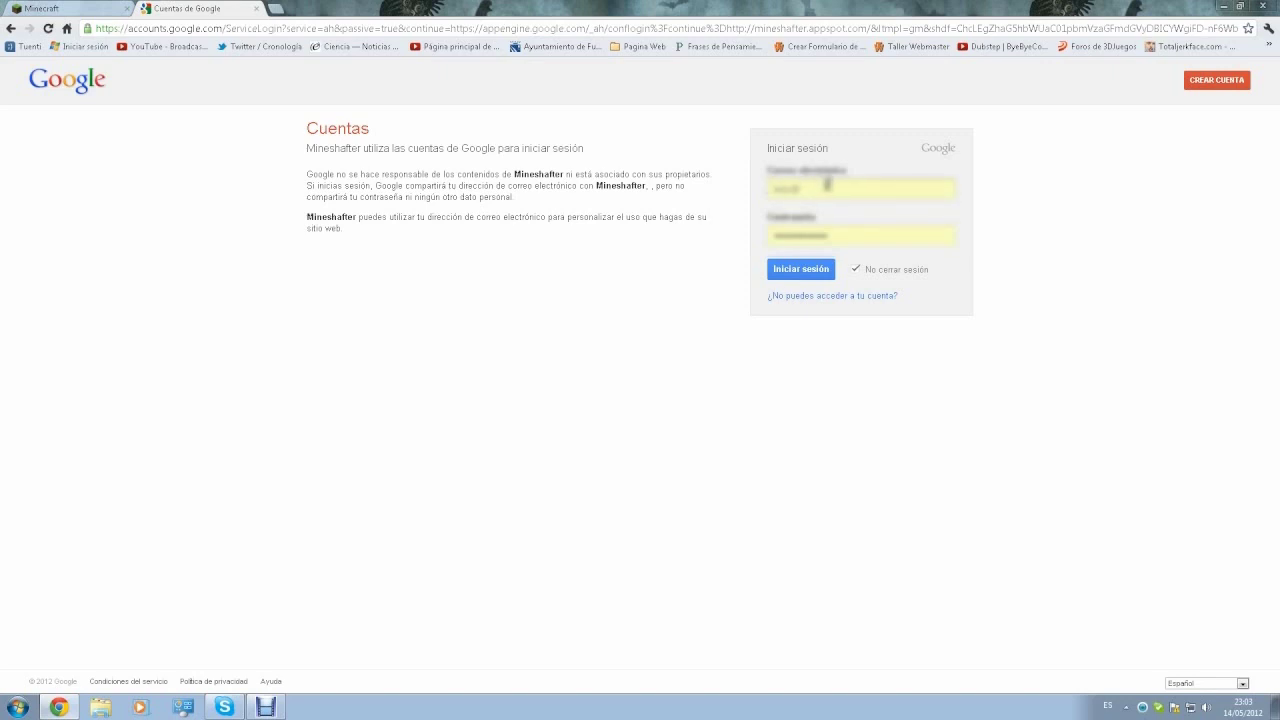
{"action": "left_click", "coordinate": [807, 268]}
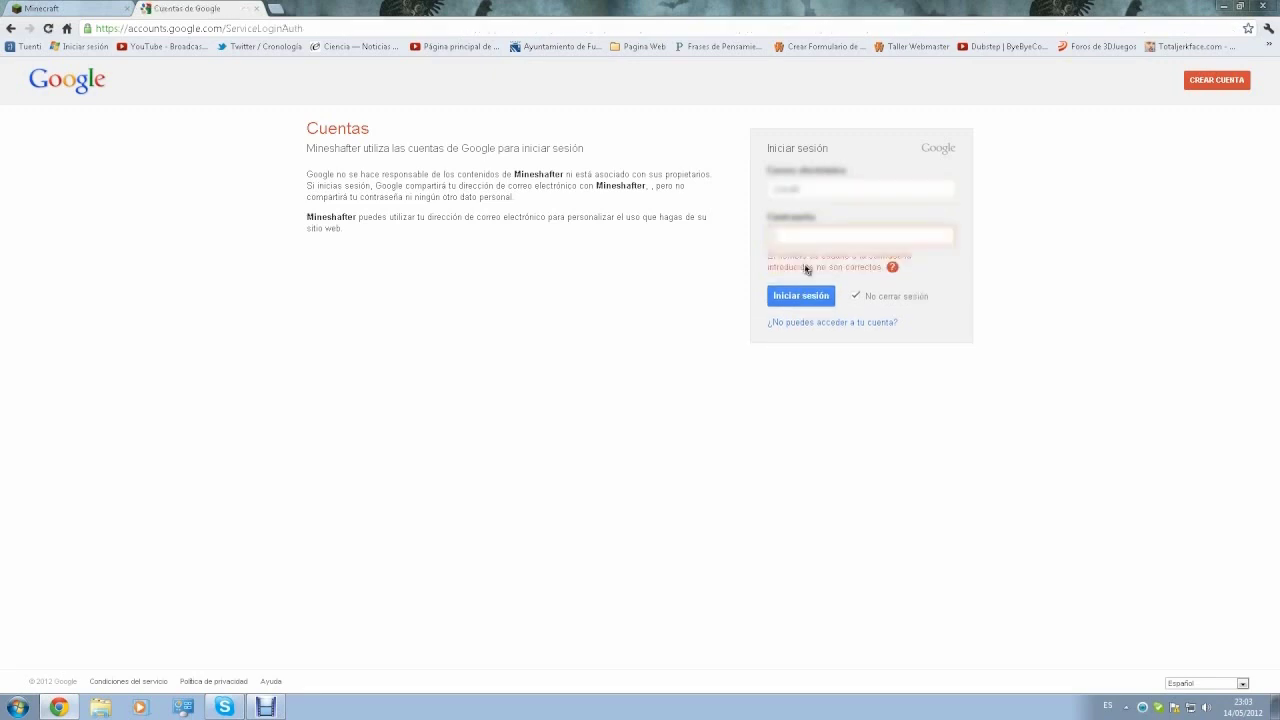
{"action": "double_click", "coordinate": [818, 194]}
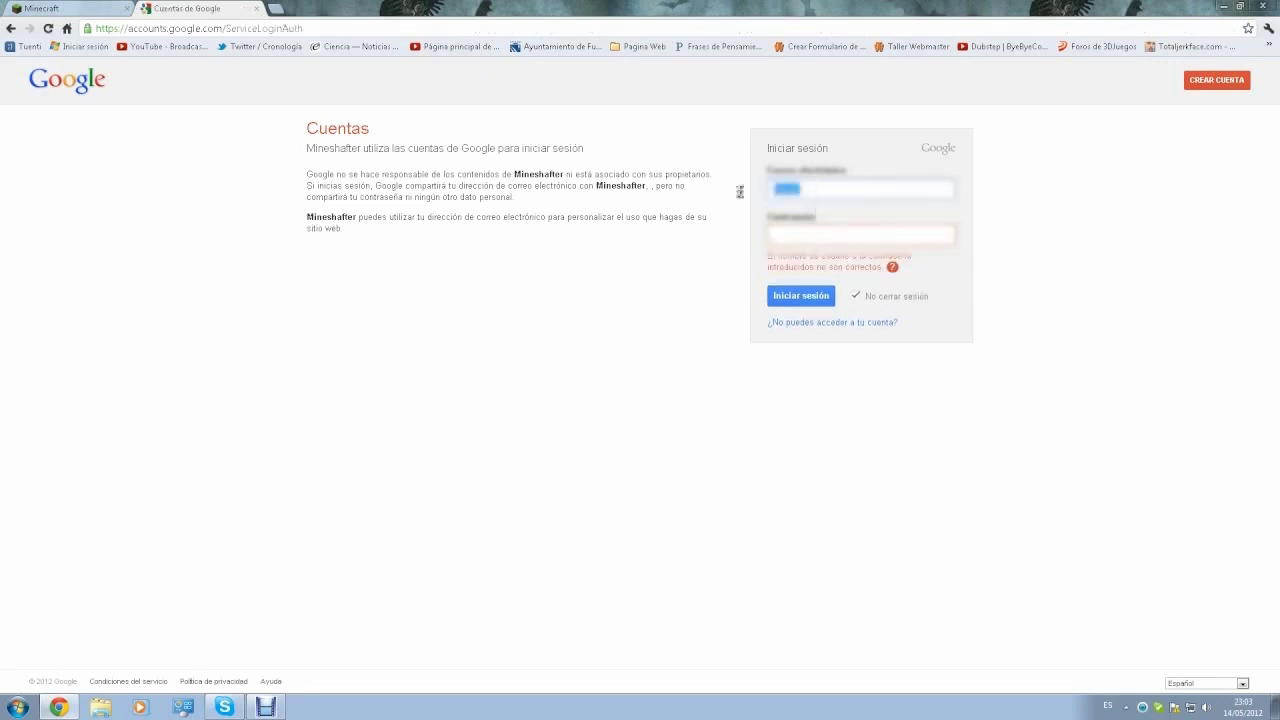
{"action": "key", "text": "BackSpace"}
{"action": "type", "text": ".com"}
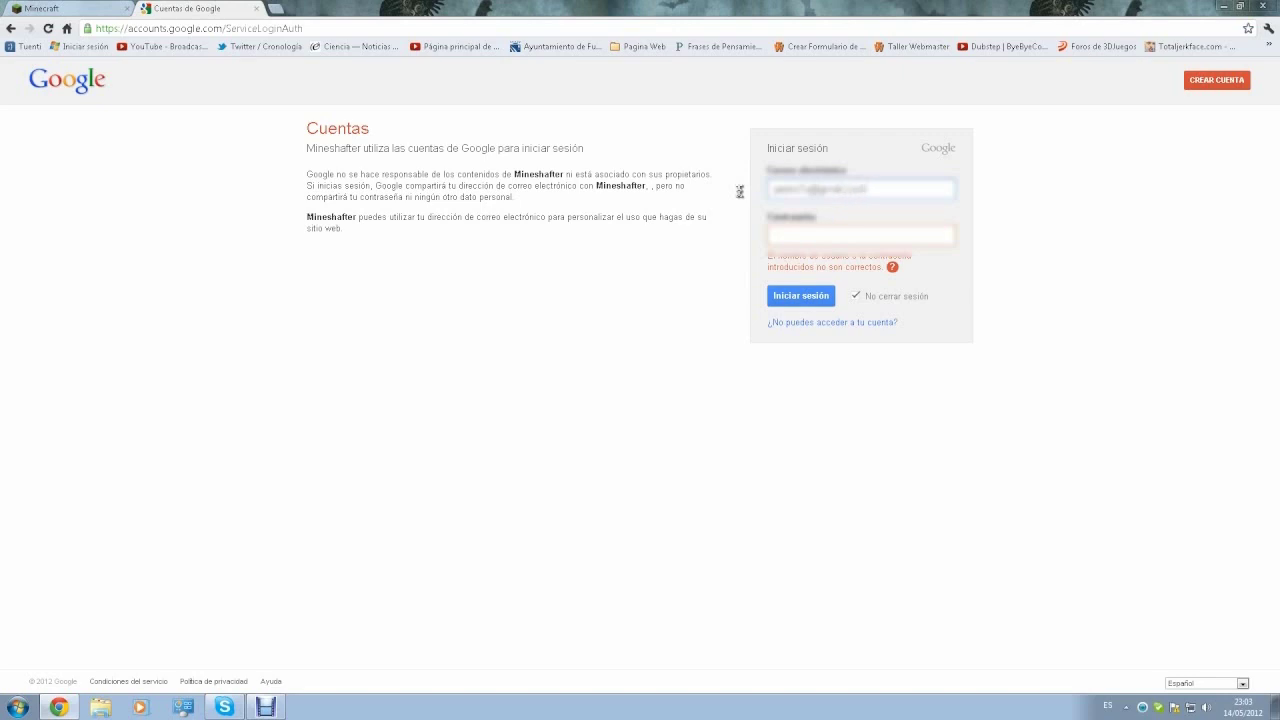
{"action": "key", "text": "Tab"}
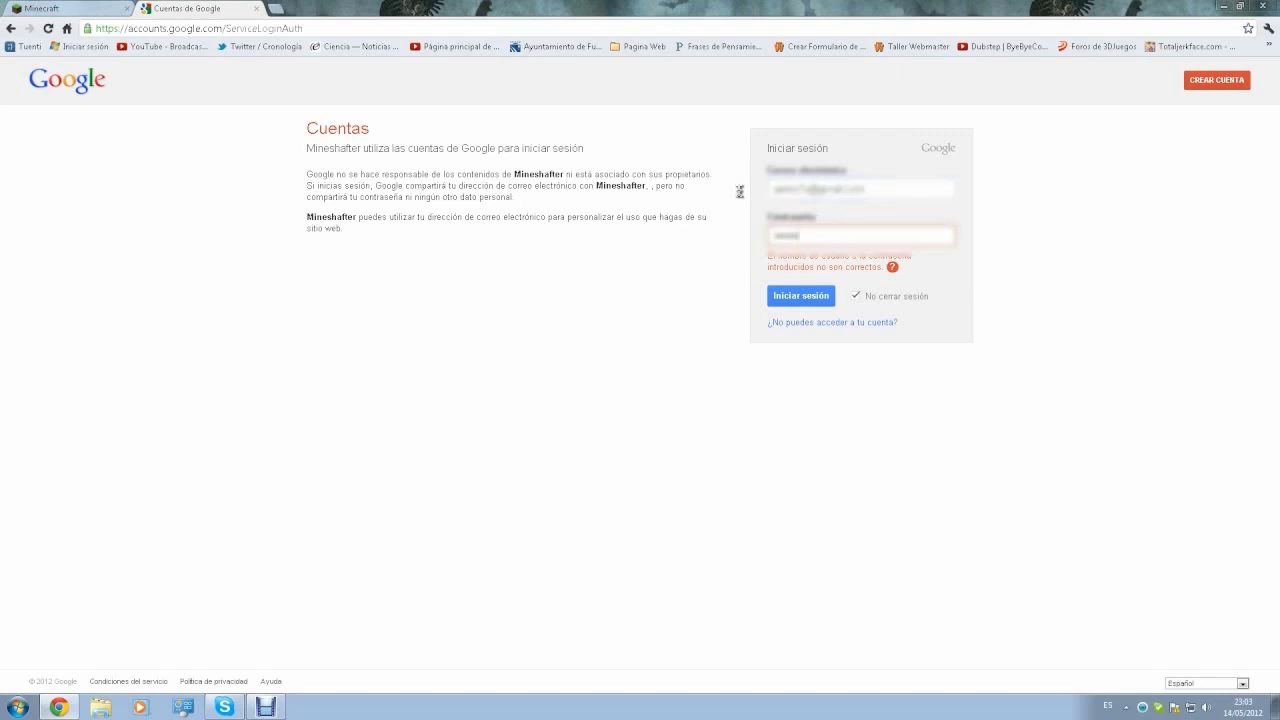
{"action": "key", "text": "Return"}
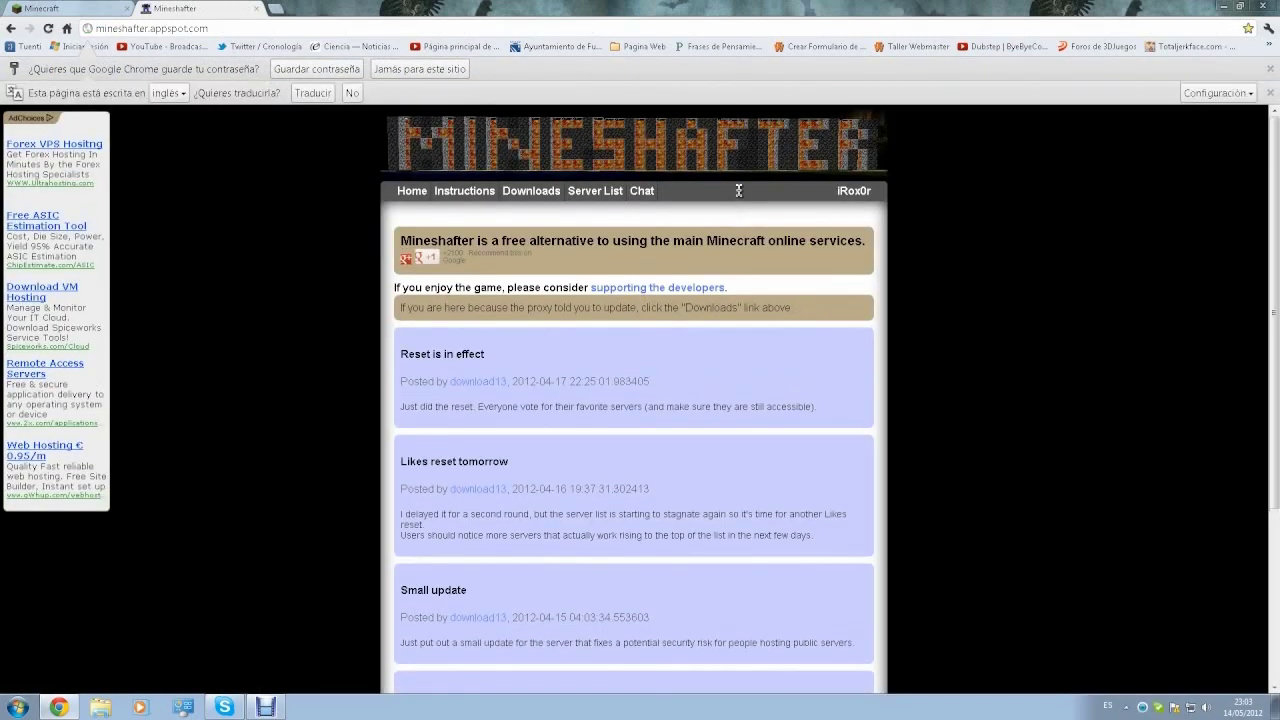
Close Chrome's save-password and translate bars and view the connected Minecraft account in Mineshafter settings.
{"action": "left_click", "coordinate": [1269, 68]}
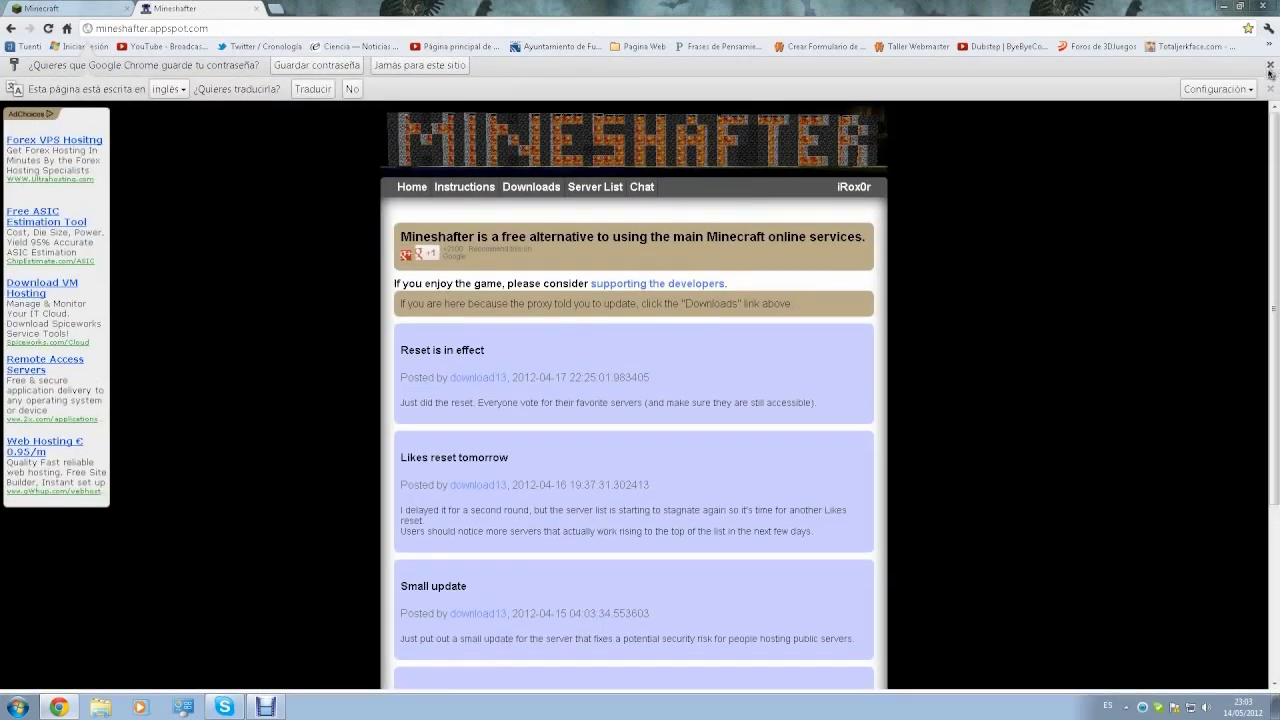
{"action": "left_click", "coordinate": [1269, 68]}
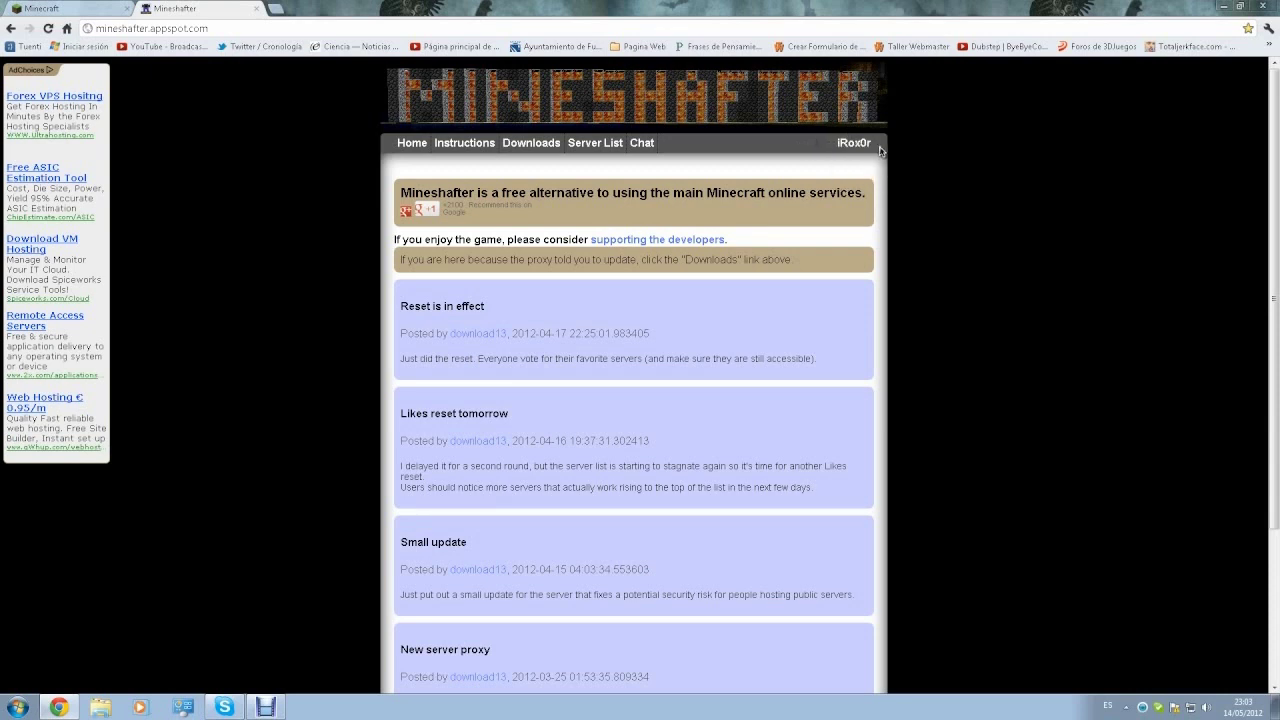
{"action": "mouse_move", "coordinate": [853, 187]}
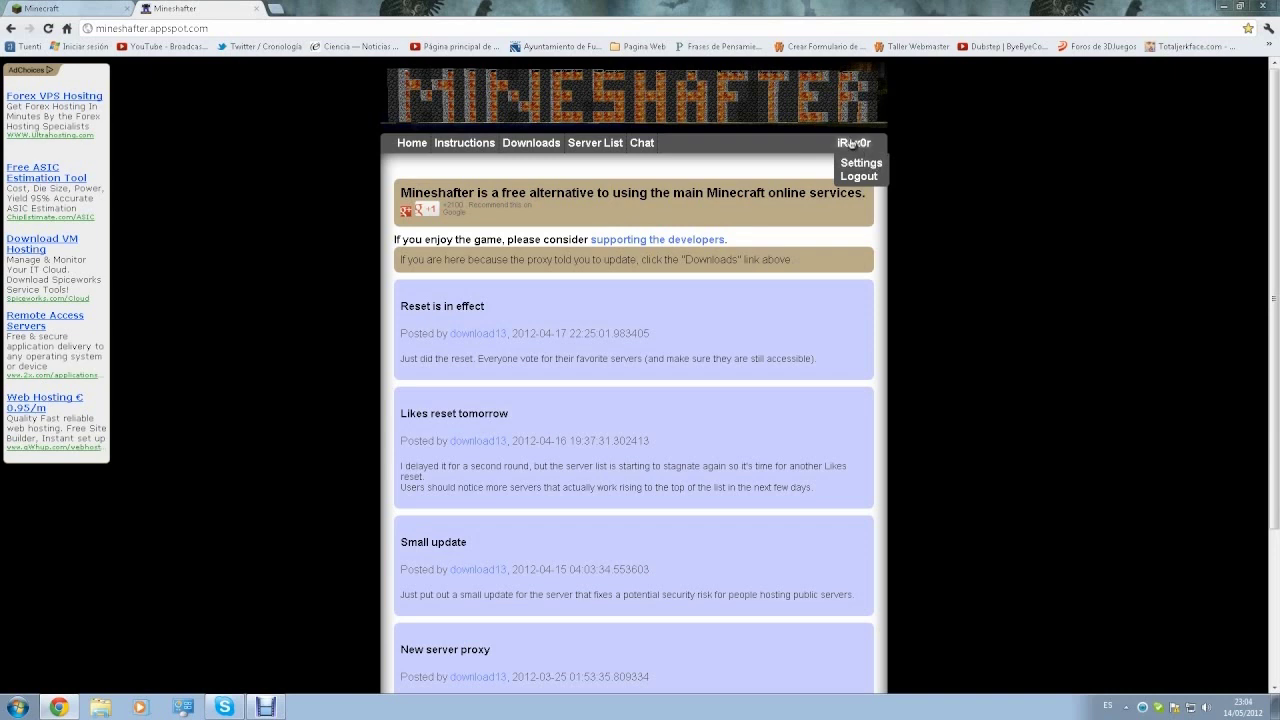
{"action": "left_click", "coordinate": [862, 164]}
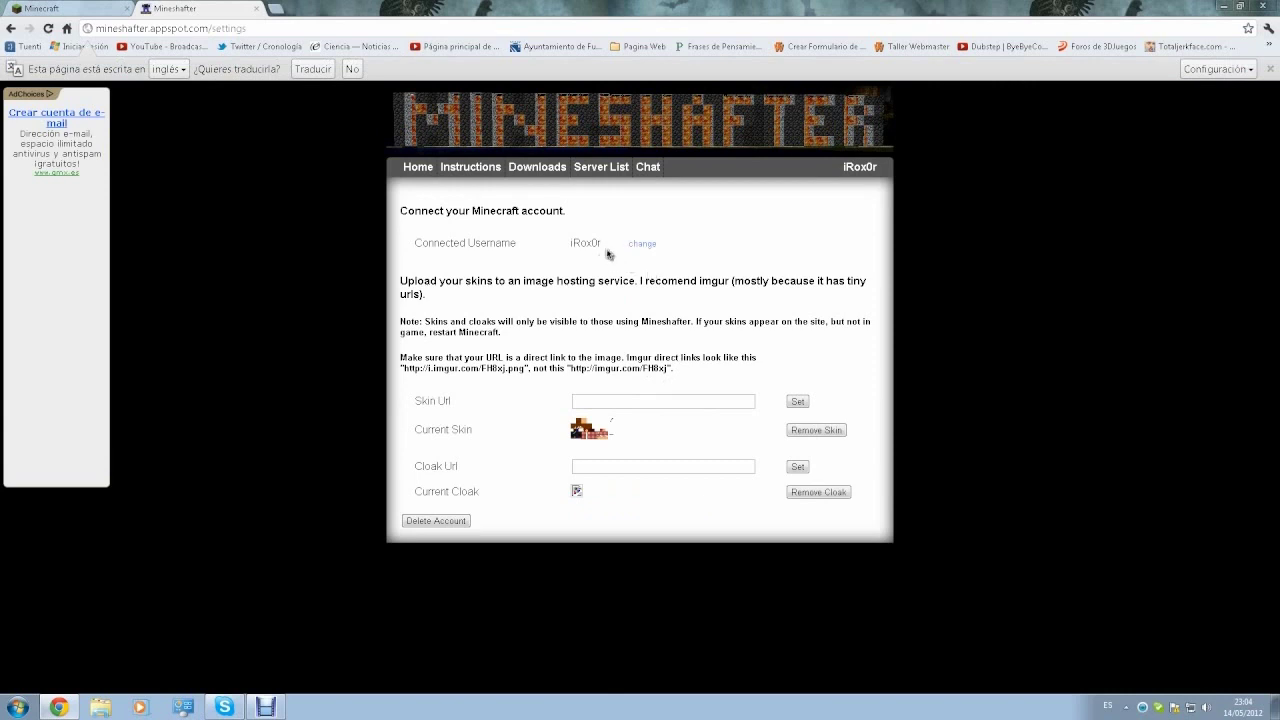
{"action": "left_click", "coordinate": [637, 243]}
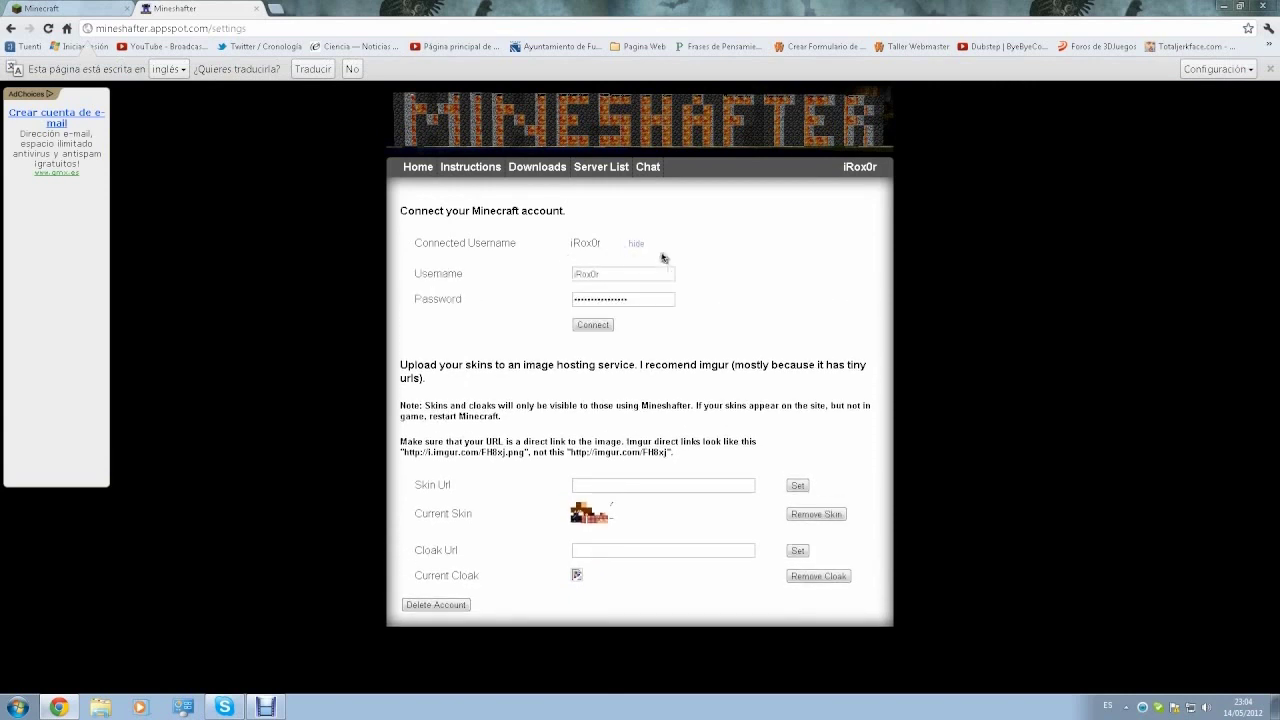
{"action": "double_click", "coordinate": [614, 278]}
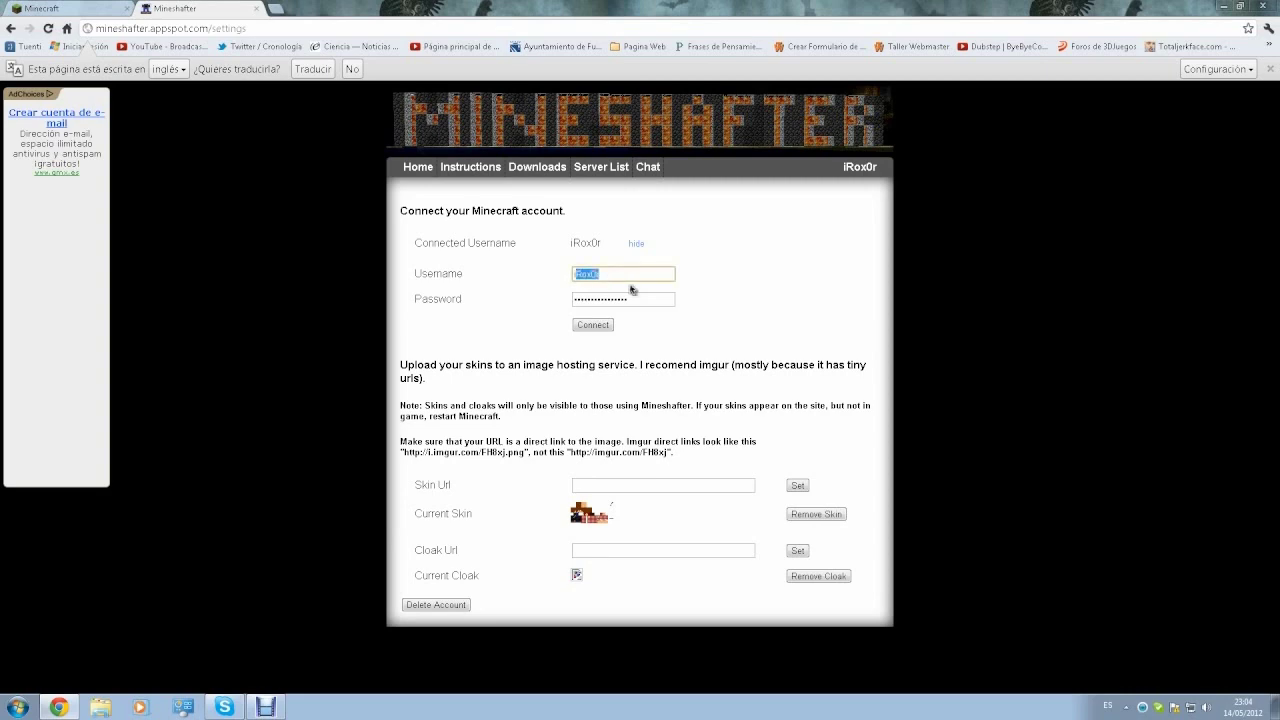
Compare the account with the minecraft.net tab, hide the connection fields, and focus Skin Url.
{"action": "left_click", "coordinate": [85, 7]}
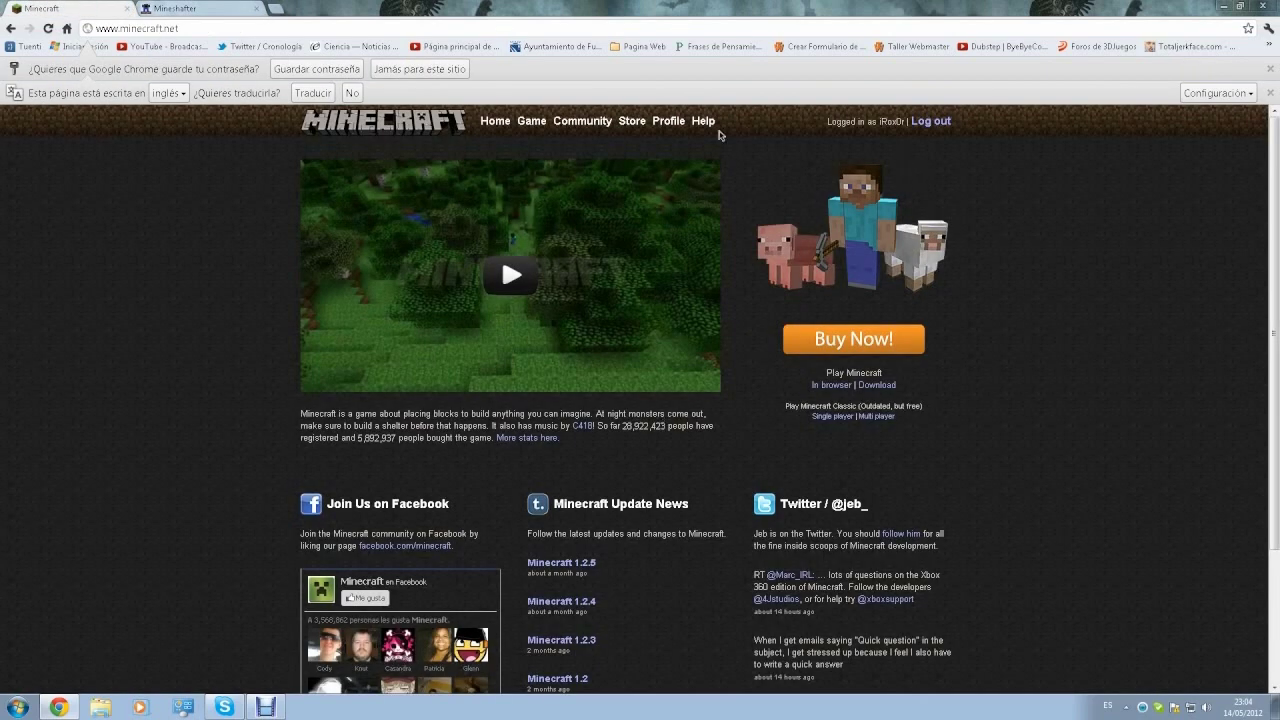
{"action": "left_click", "coordinate": [206, 9]}
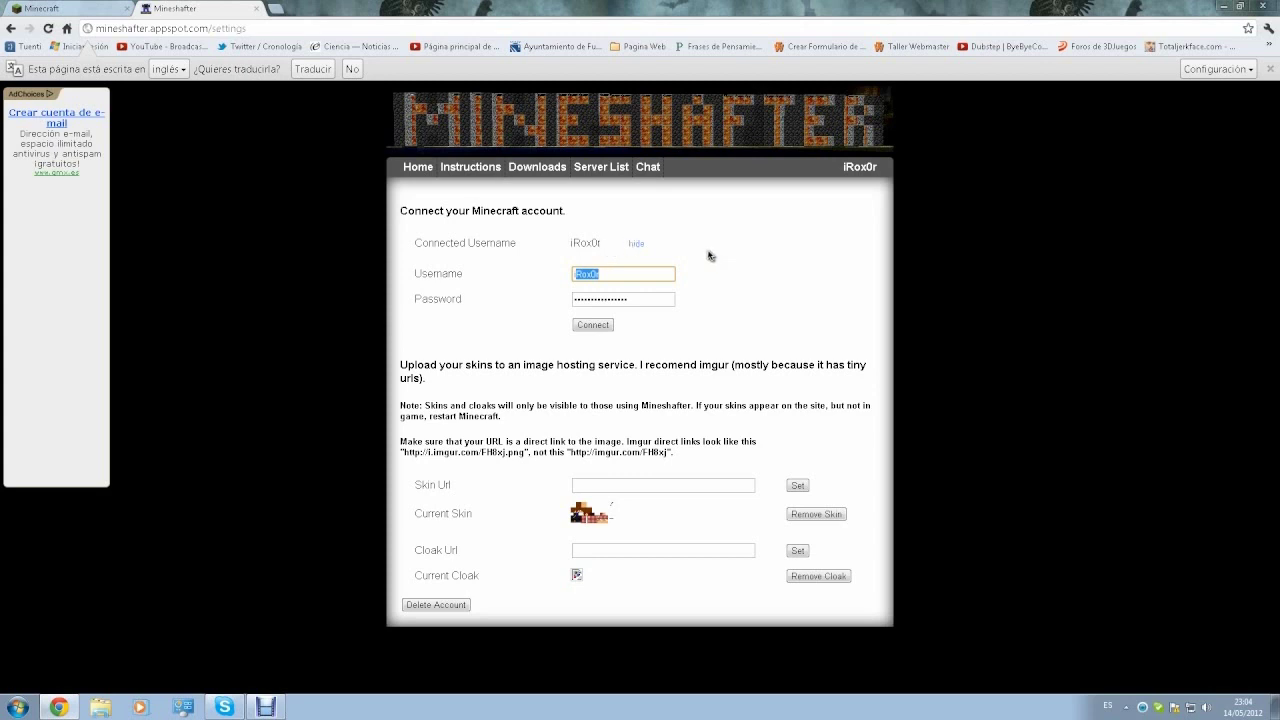
{"action": "left_click", "coordinate": [637, 245]}
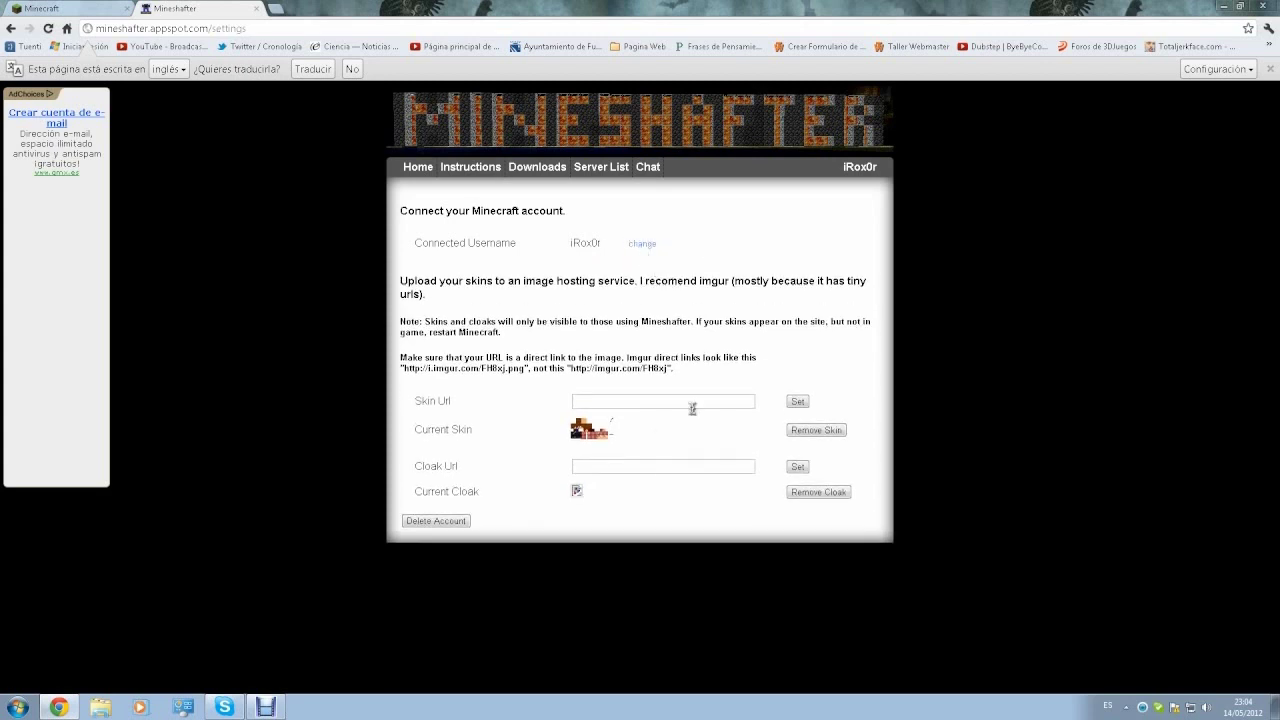
{"action": "left_click", "coordinate": [609, 404]}
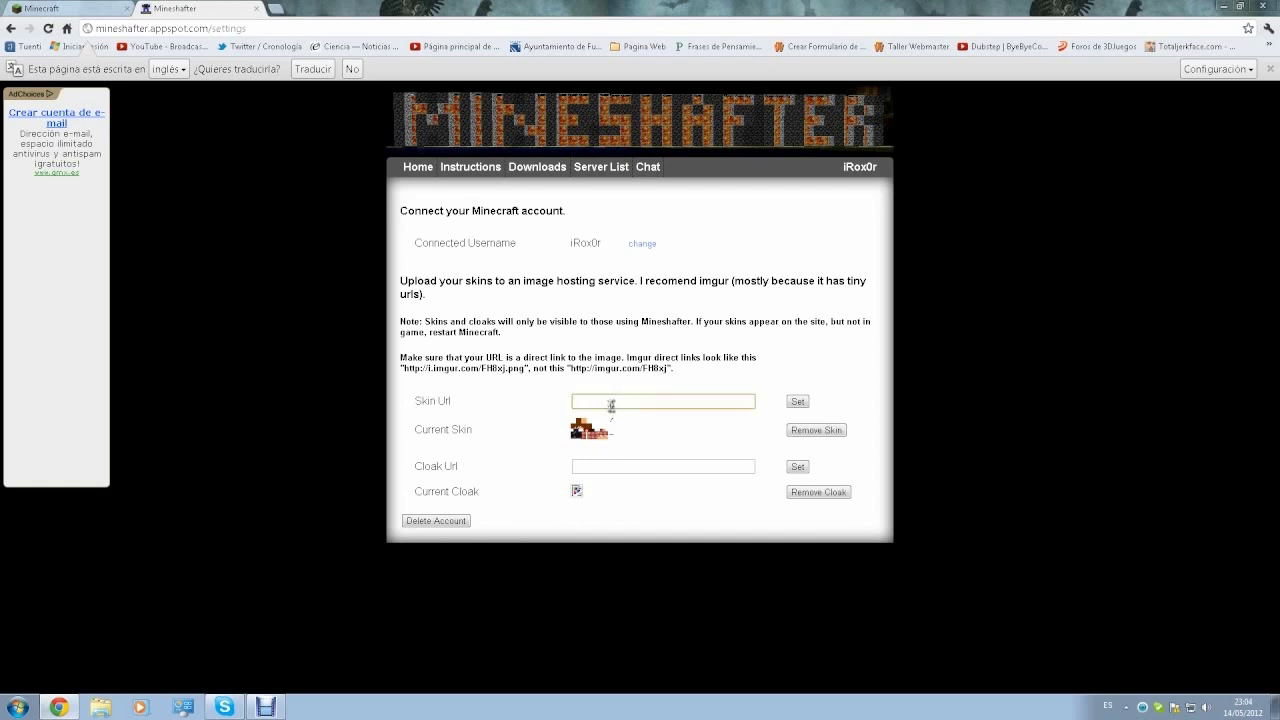
{"action": "left_click", "coordinate": [280, 9]}
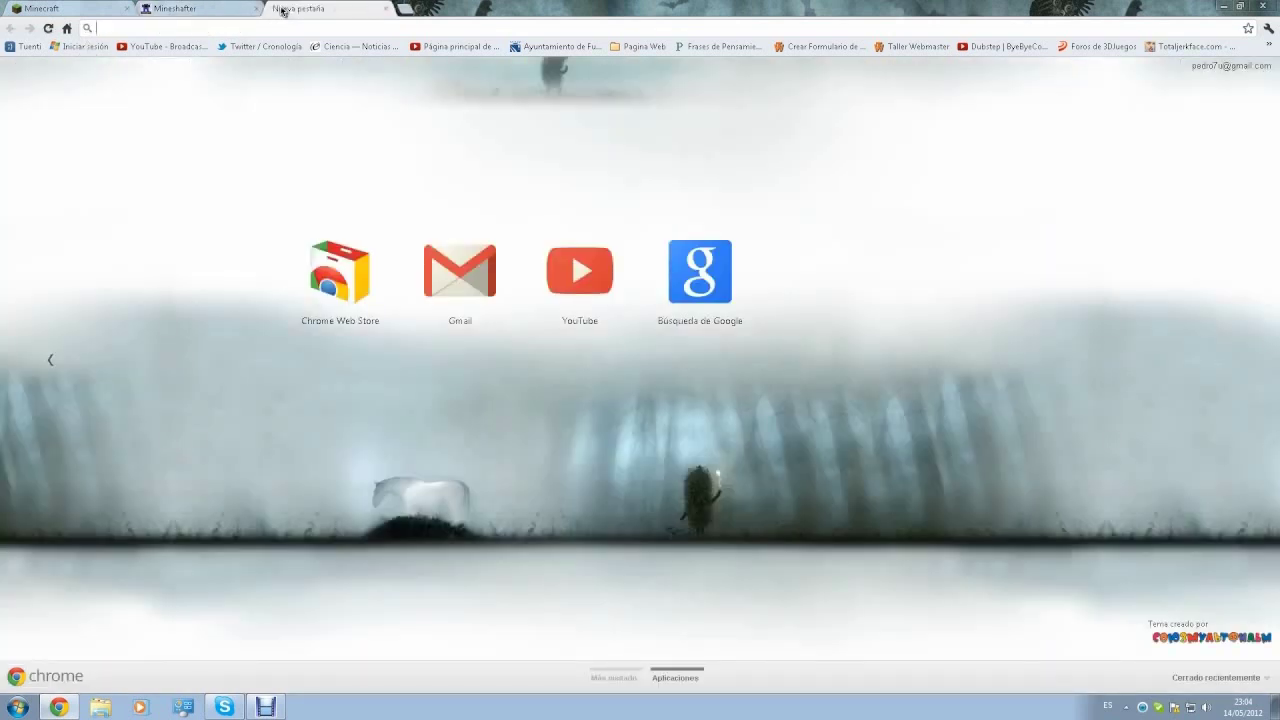
Search Google for 'minecraft skins', open The Skindex and enter 'troll' in its skin search.
{"action": "type", "text": "minecr"}
{"action": "type", "text": "aft skins"}
{"action": "key", "text": "Return"}
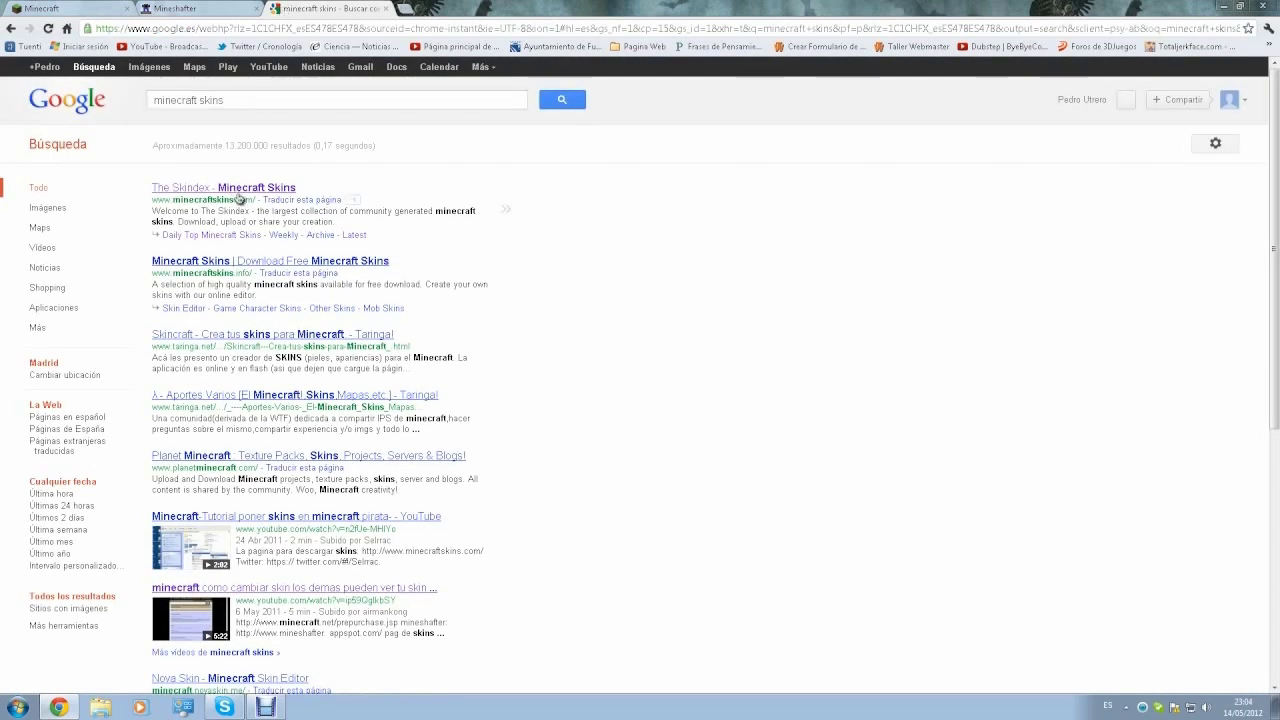
{"action": "left_click", "coordinate": [250, 187]}
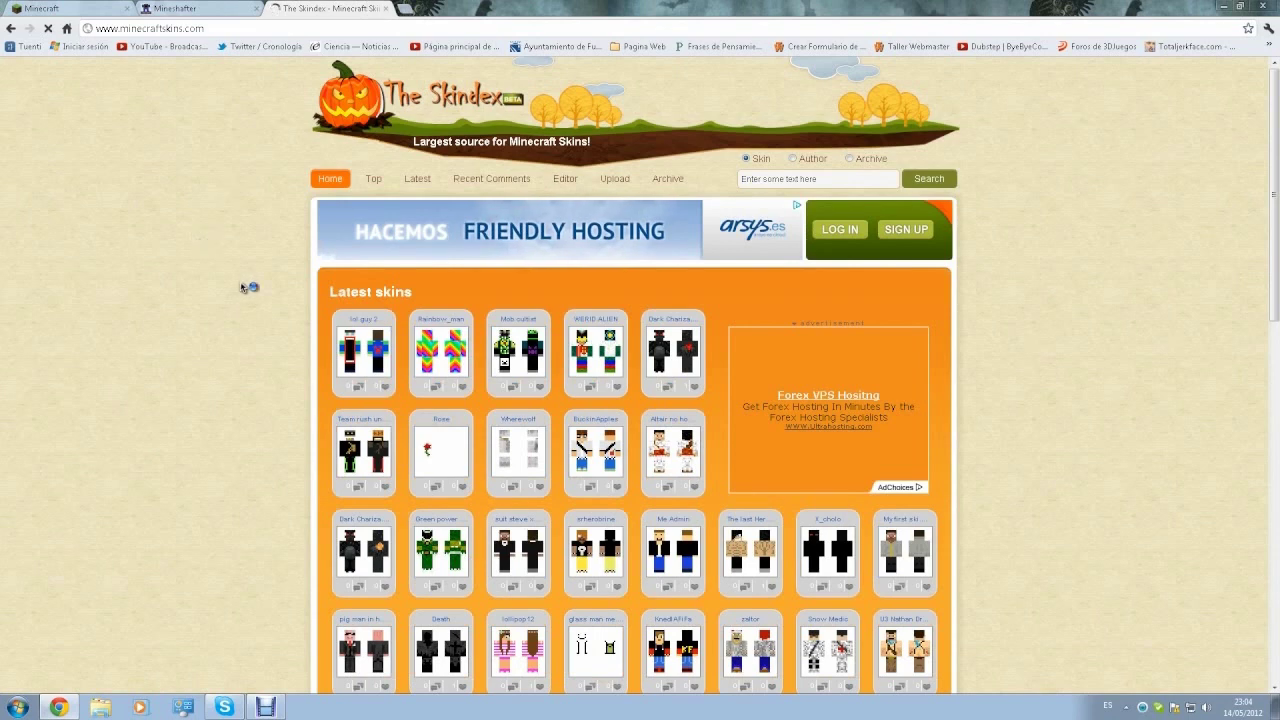
{"action": "scroll", "coordinate": [294, 311], "scroll_direction": "down", "scroll_amount": 1}
{"action": "scroll", "coordinate": [292, 314], "scroll_direction": "down", "scroll_amount": 1}
{"action": "scroll", "coordinate": [294, 313], "scroll_direction": "down", "scroll_amount": 1}
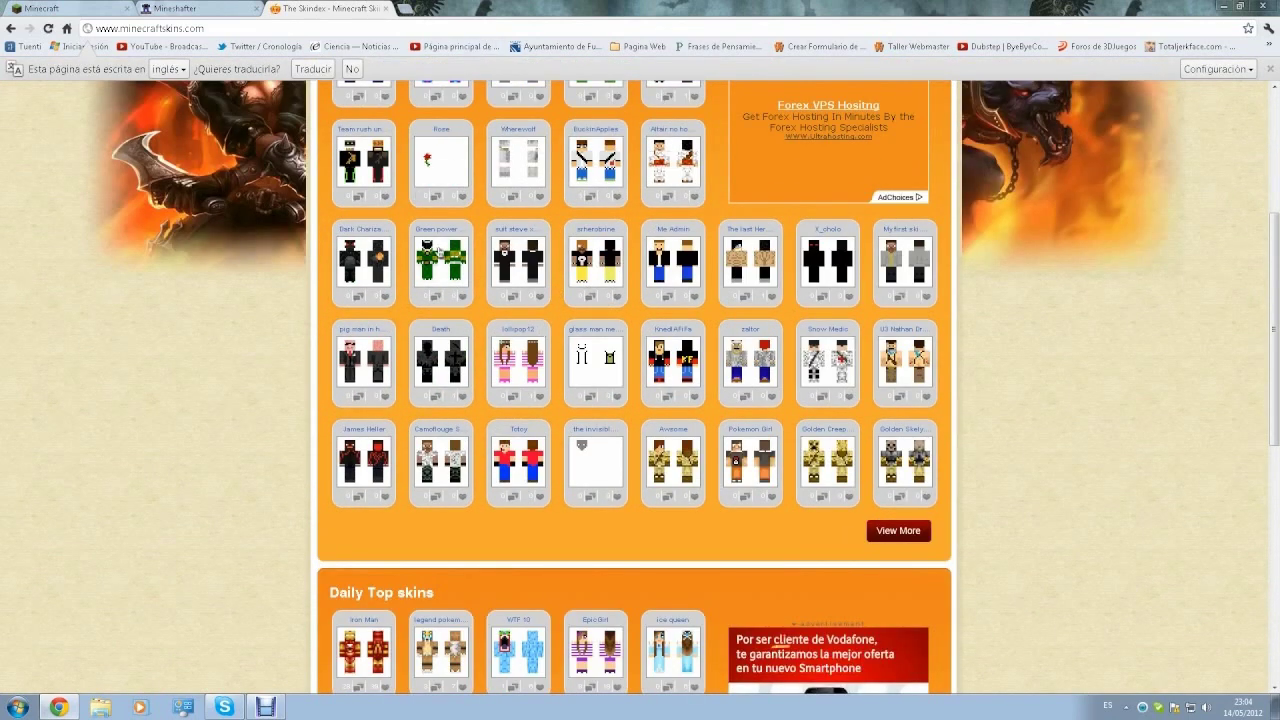
{"action": "scroll", "coordinate": [840, 545], "scroll_direction": "up", "scroll_amount": 3}
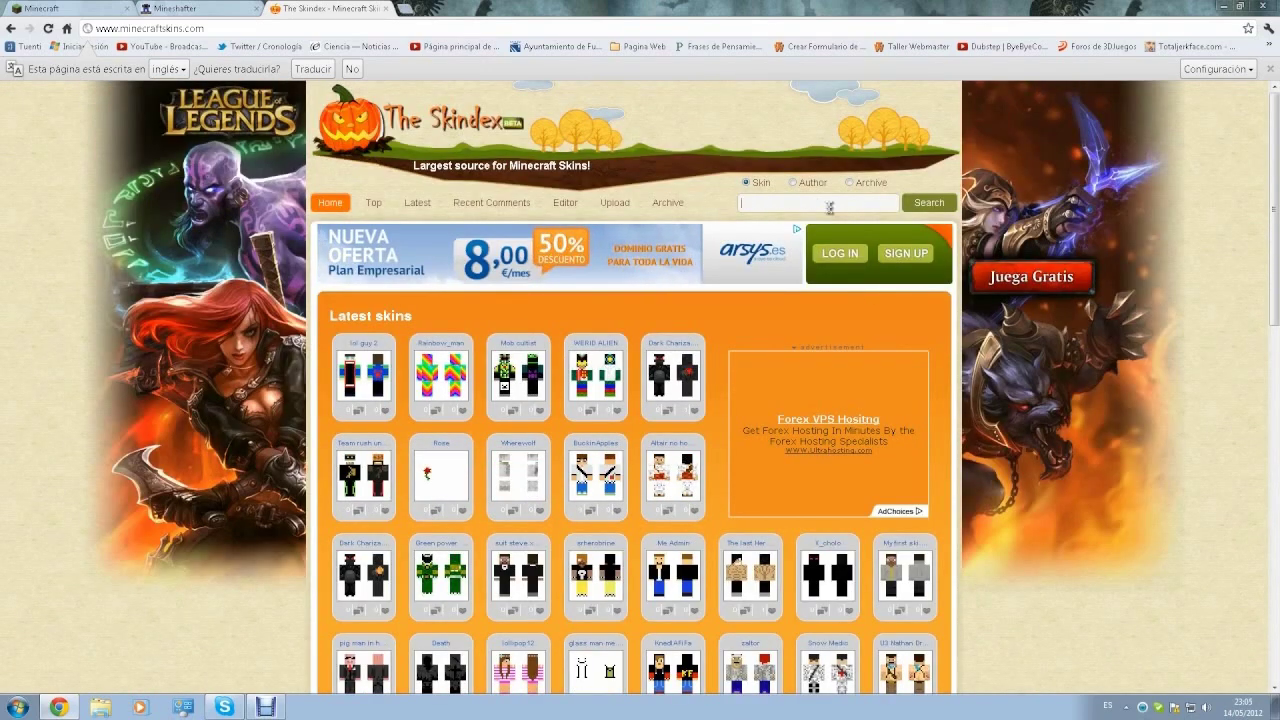
{"action": "type", "text": "totrol"}
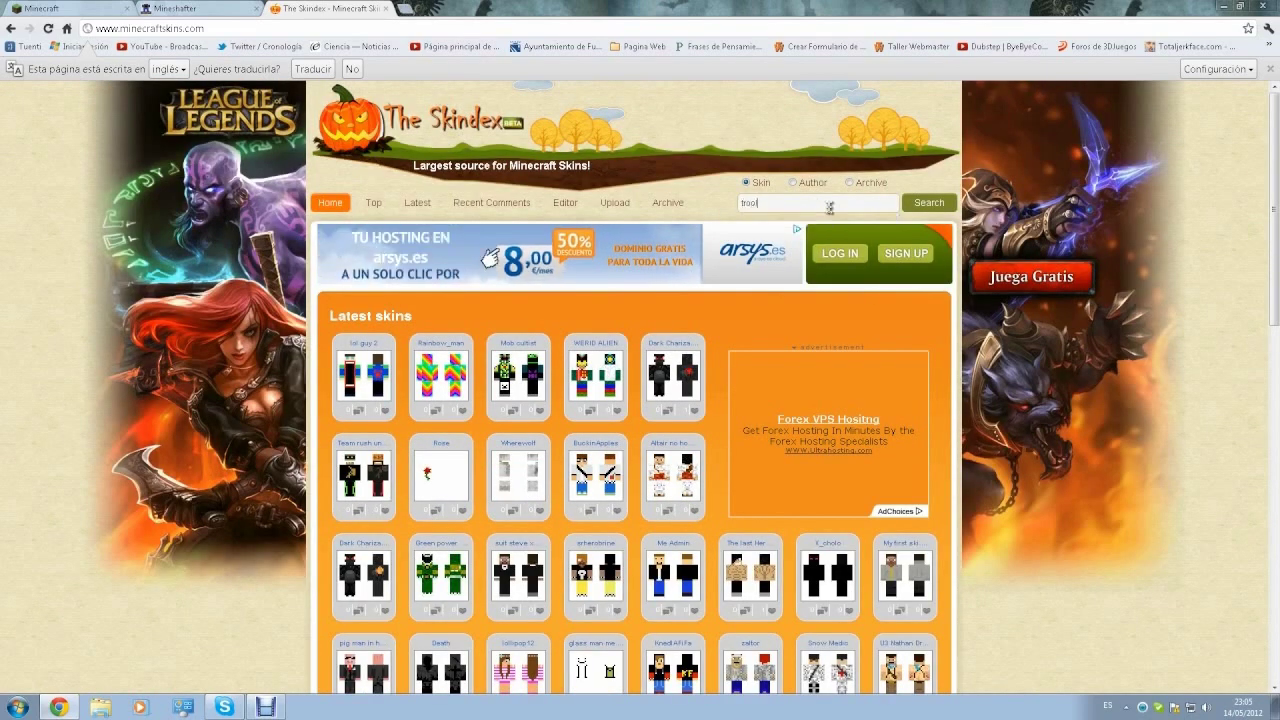
{"action": "type", "text": "l"}
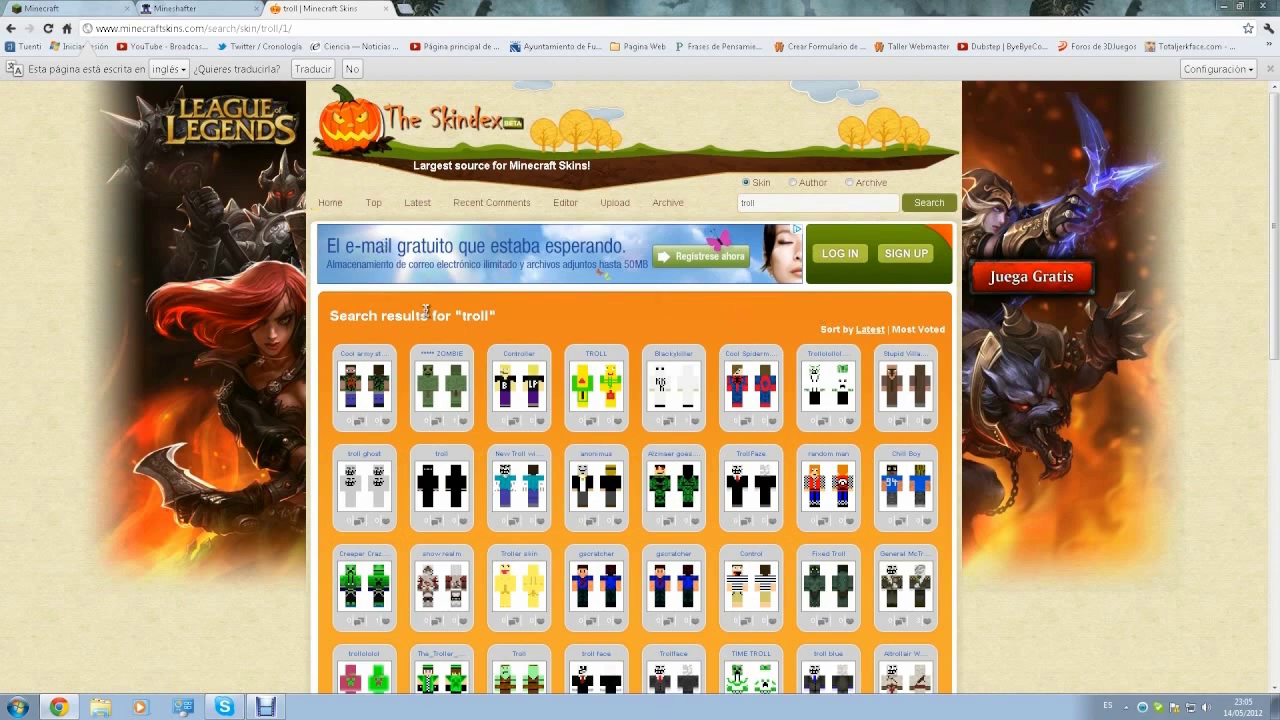
Open the Controller skin's page and try its download, cancelling the Guardar como dialog.
{"action": "left_click", "coordinate": [519, 382]}
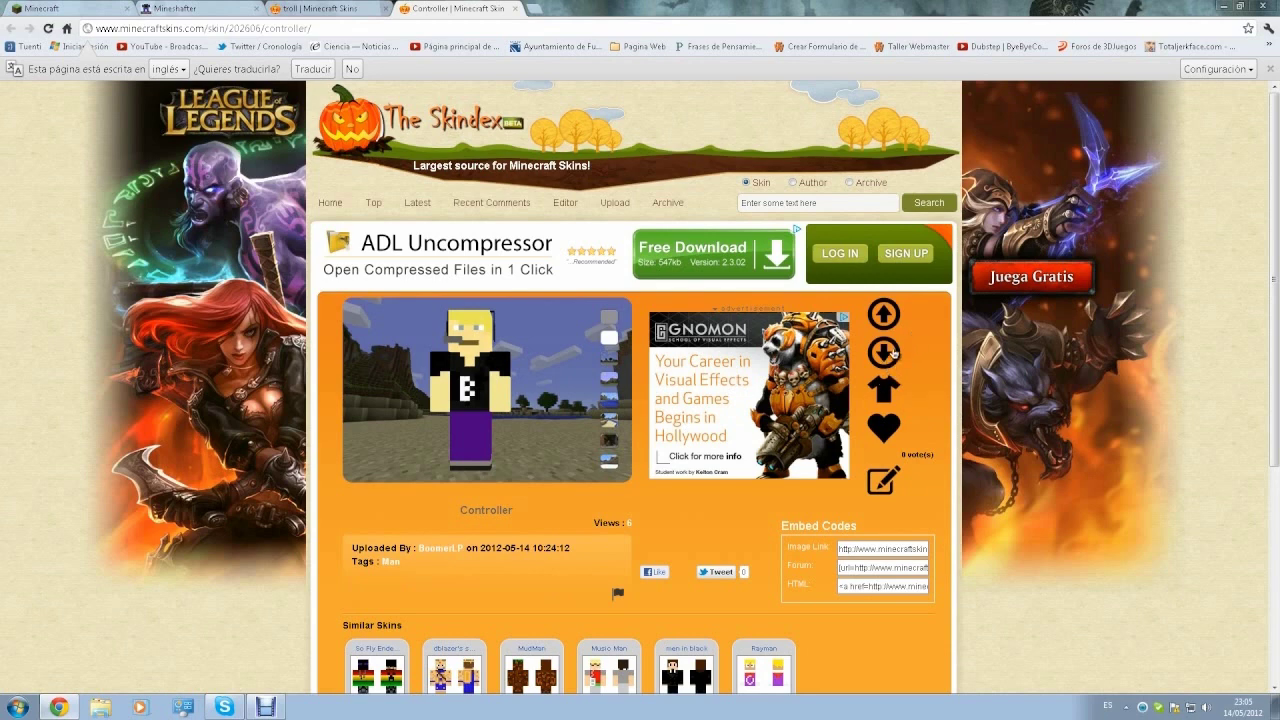
{"action": "left_click", "coordinate": [884, 358]}
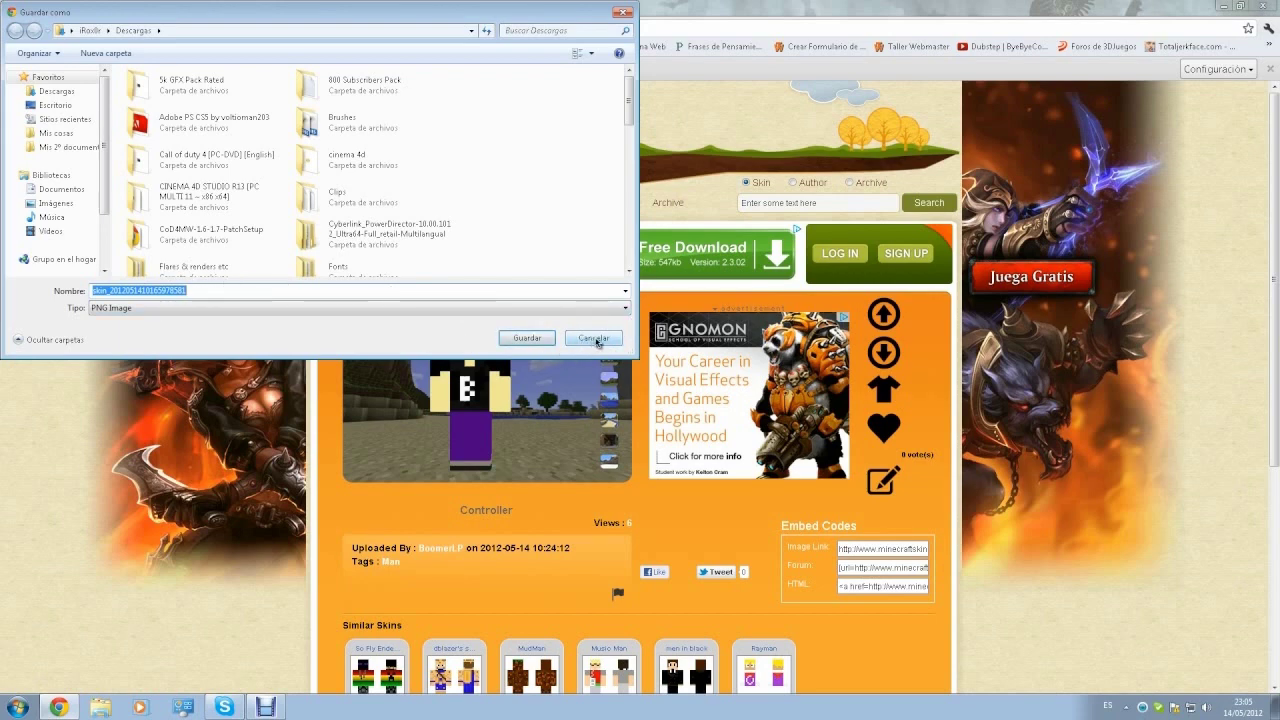
{"action": "left_click", "coordinate": [605, 336]}
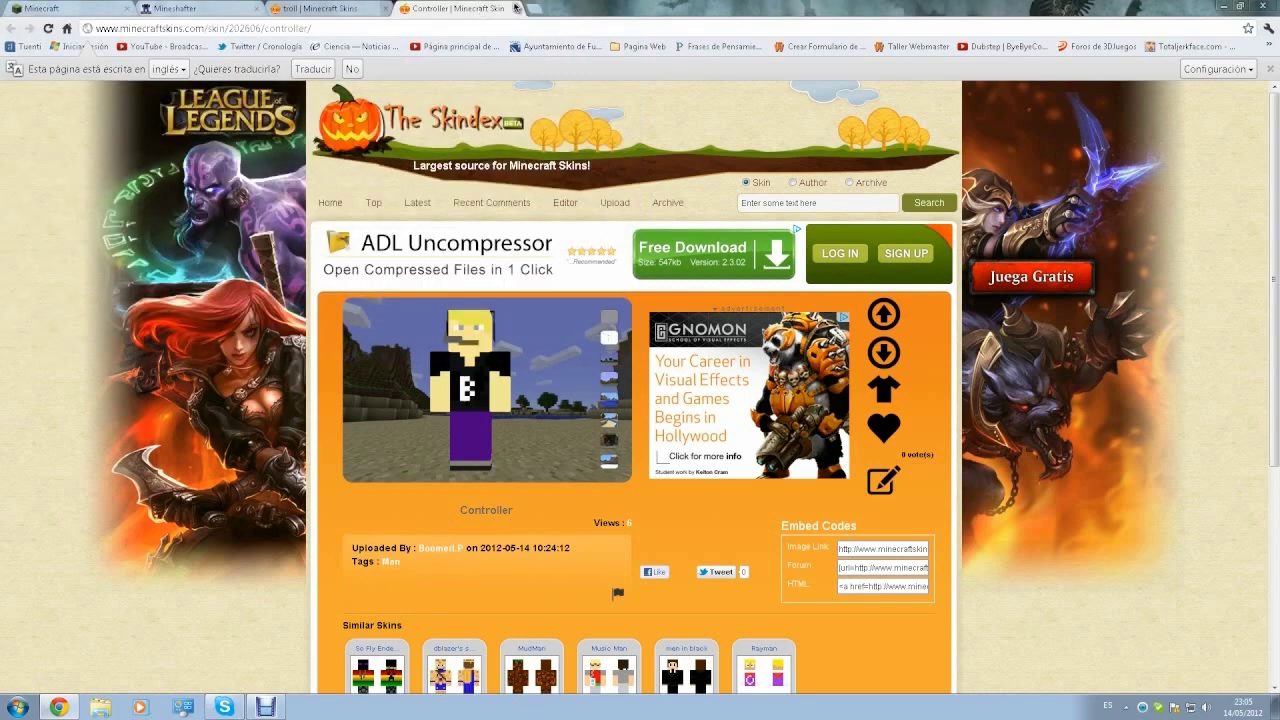
{"action": "left_click", "coordinate": [531, 12]}
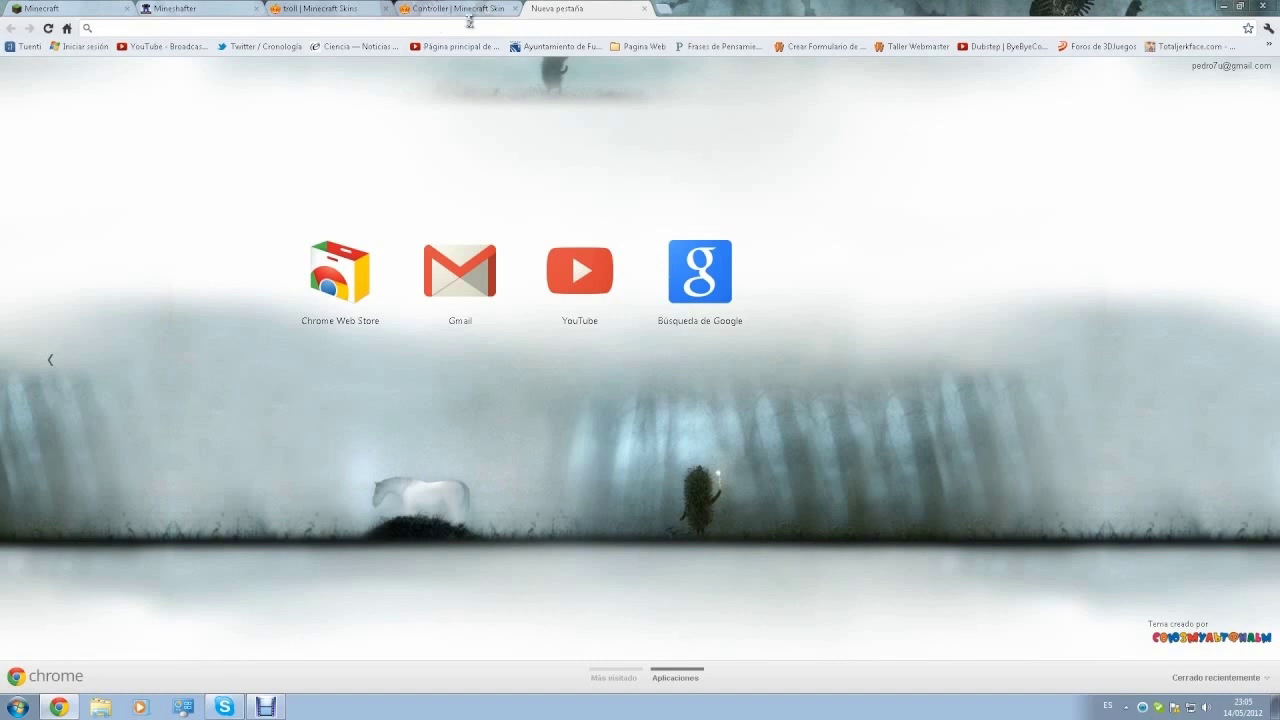
Search Google for the misspelled 'imgurn', briefly opening the ImgBurn result before going back.
{"action": "type", "text": "imgurm"}
{"action": "key", "text": "Return"}
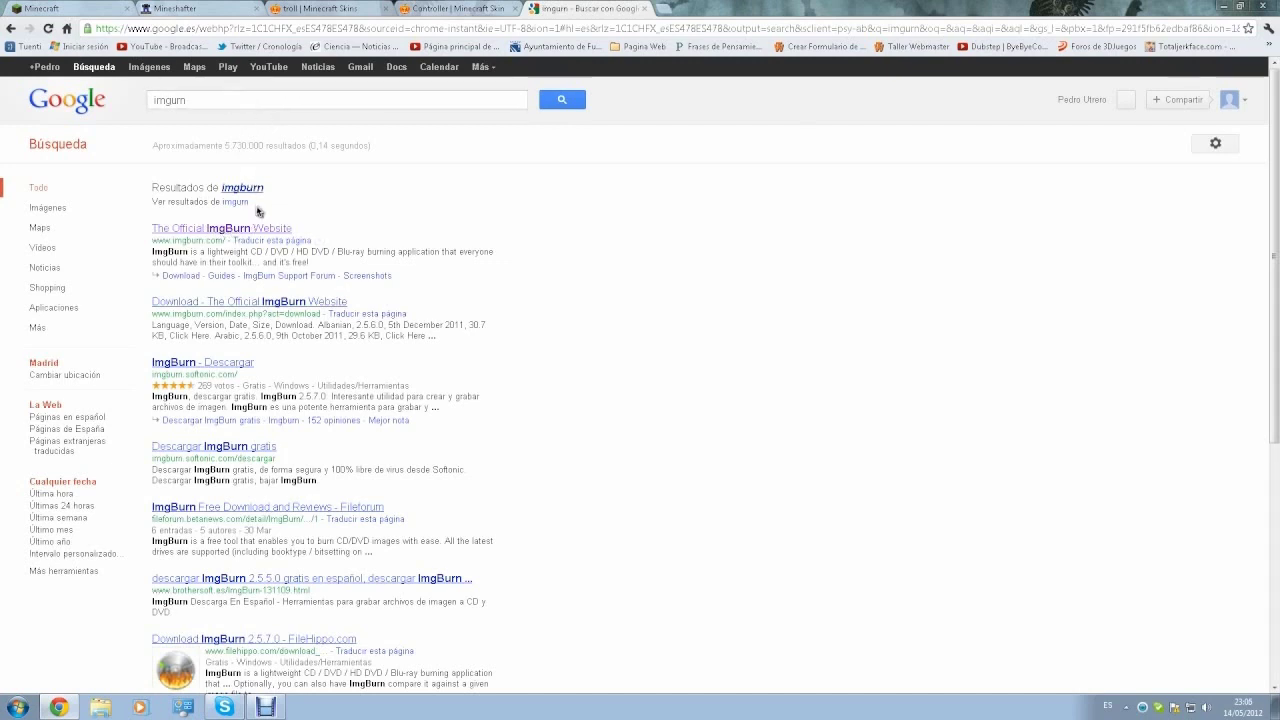
{"action": "left_click_drag", "start_coordinate": [188, 100], "coordinate": [174, 99]}
{"action": "double_click", "coordinate": [174, 99]}
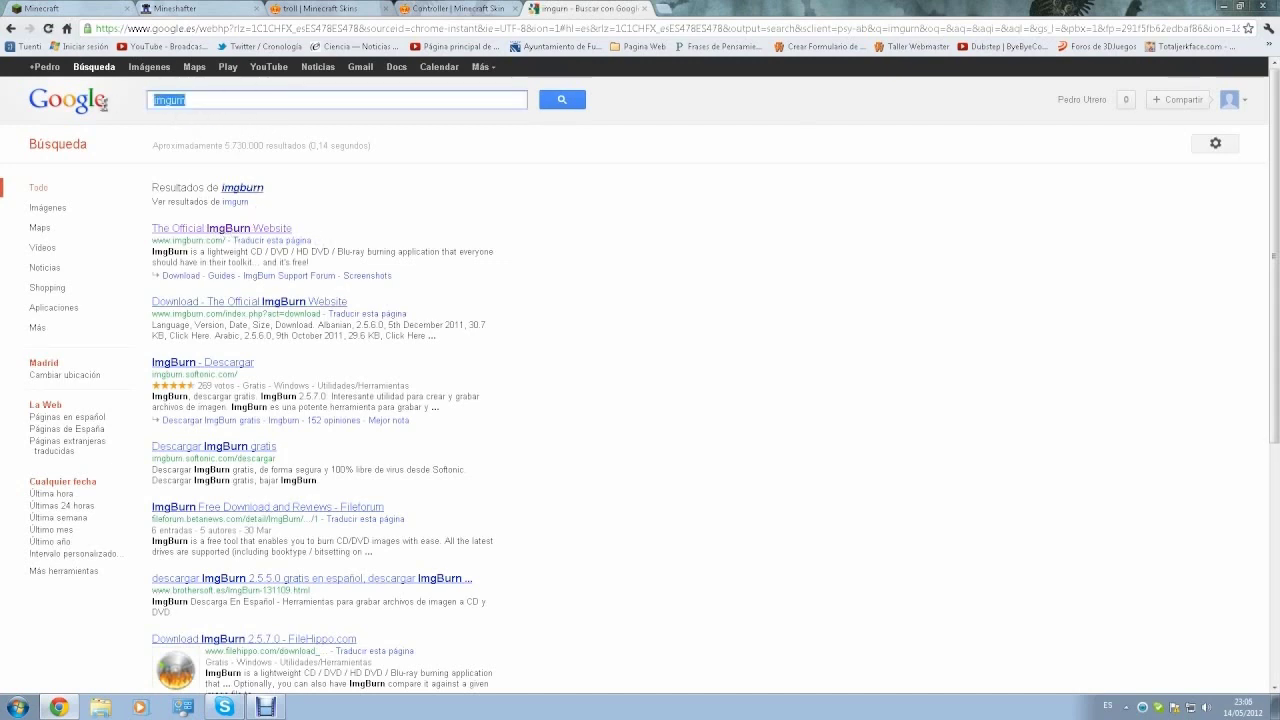
{"action": "left_click", "coordinate": [290, 228]}
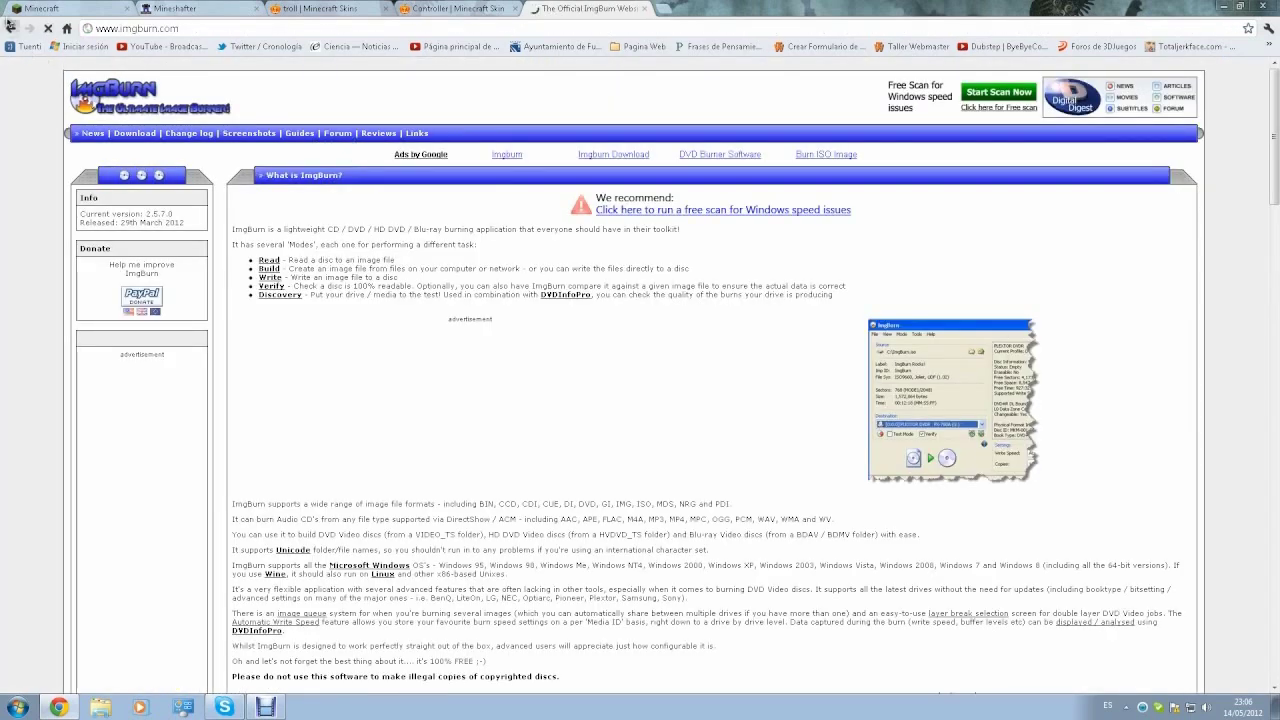
{"action": "left_click", "coordinate": [11, 28]}
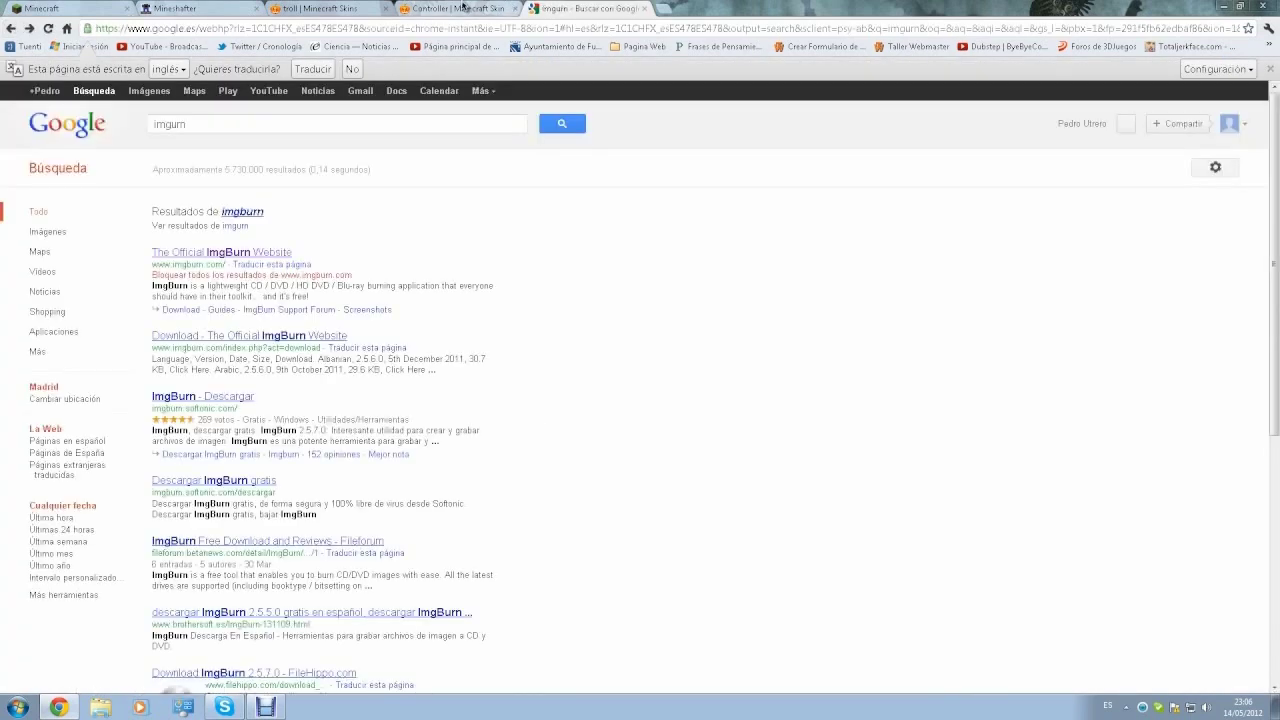
Correct the query to 'imgur' and open the imgur site from the results.
{"action": "left_click", "coordinate": [463, 8]}
{"action": "left_click", "coordinate": [198, 8]}
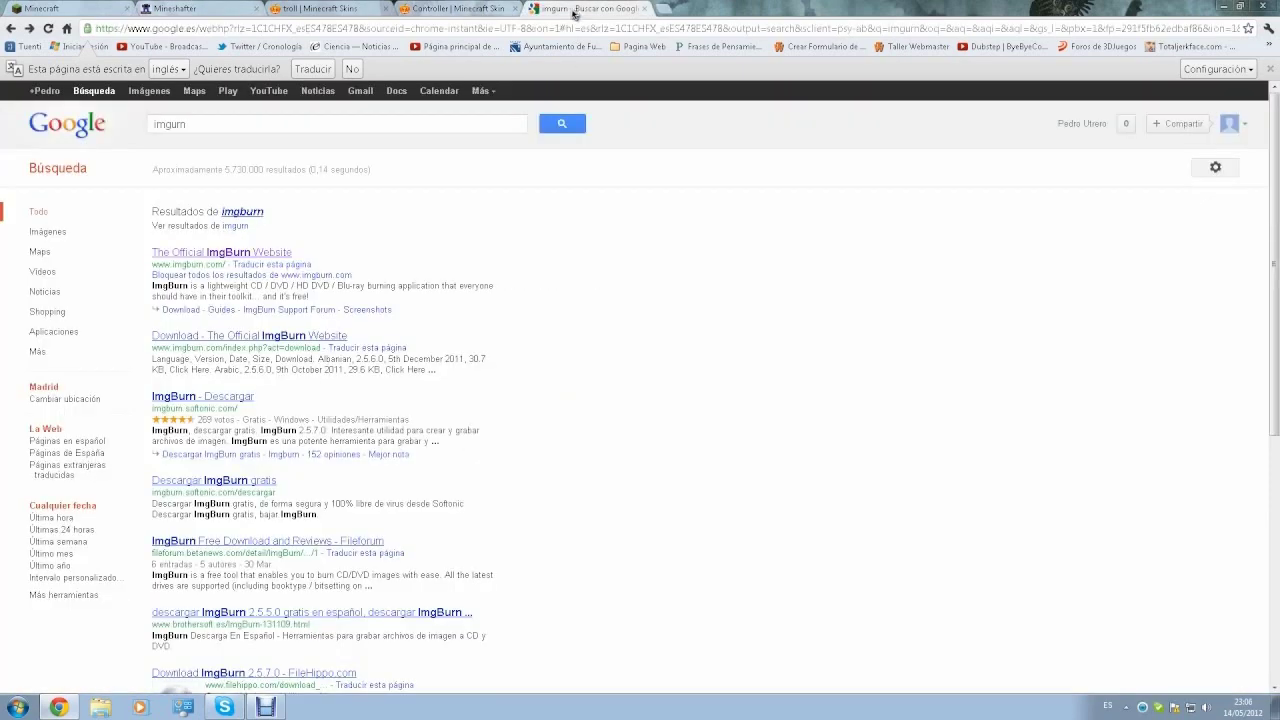
{"action": "left_click", "coordinate": [565, 9]}
{"action": "left_click", "coordinate": [286, 122]}
{"action": "key", "text": "BackSpace"}
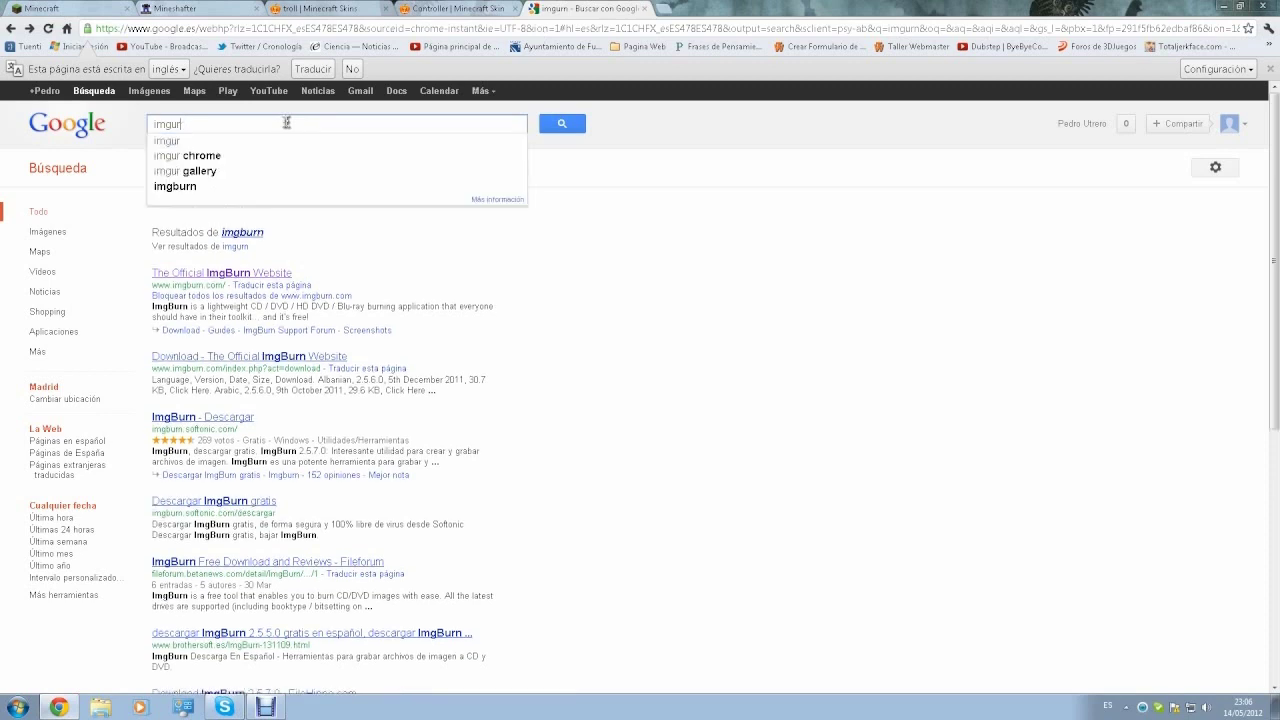
{"action": "key", "text": "Return"}
{"action": "left_click", "coordinate": [203, 190]}
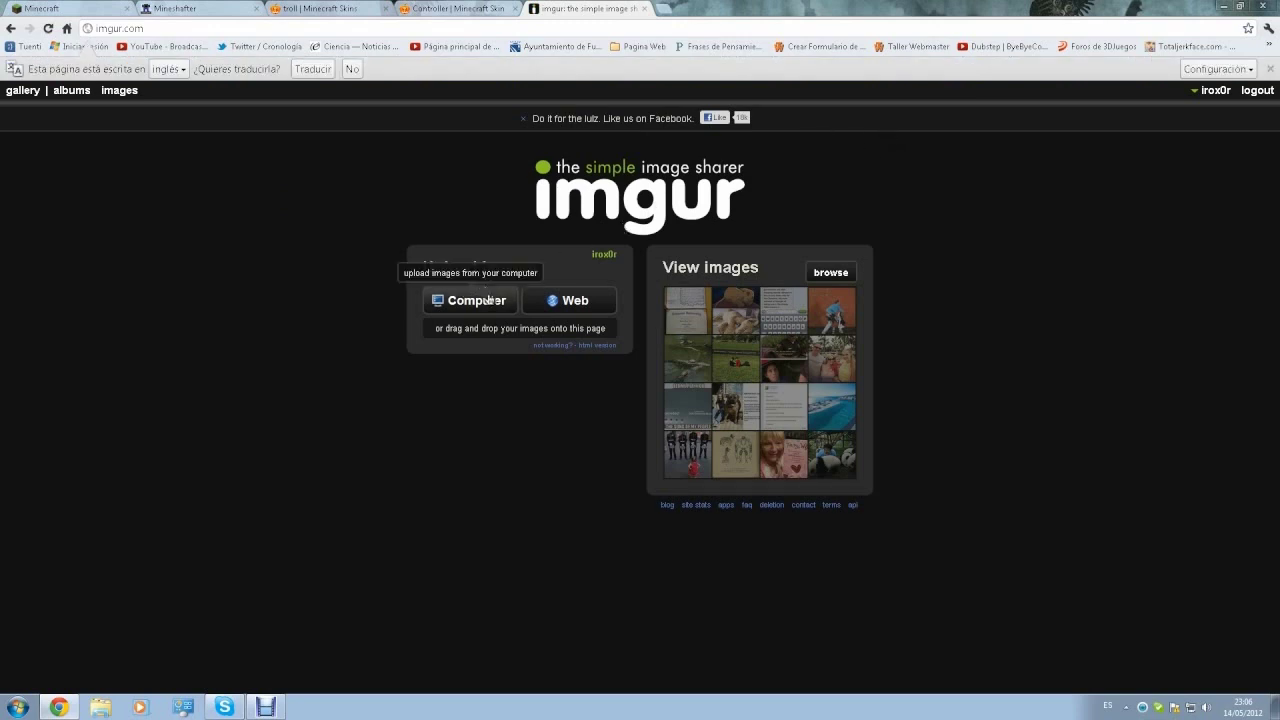
Upload the downloaded Controller skin PNG to imgur from the computer.
{"action": "left_click", "coordinate": [200, 8]}
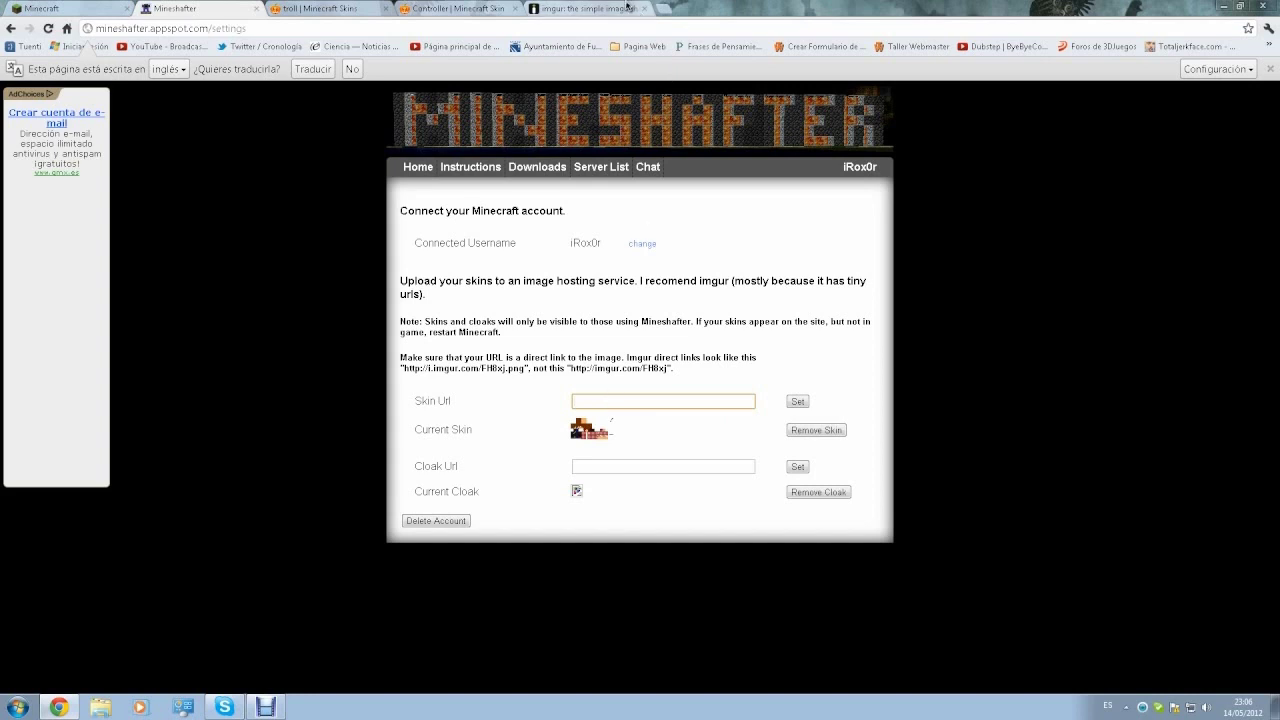
{"action": "left_click", "coordinate": [628, 8]}
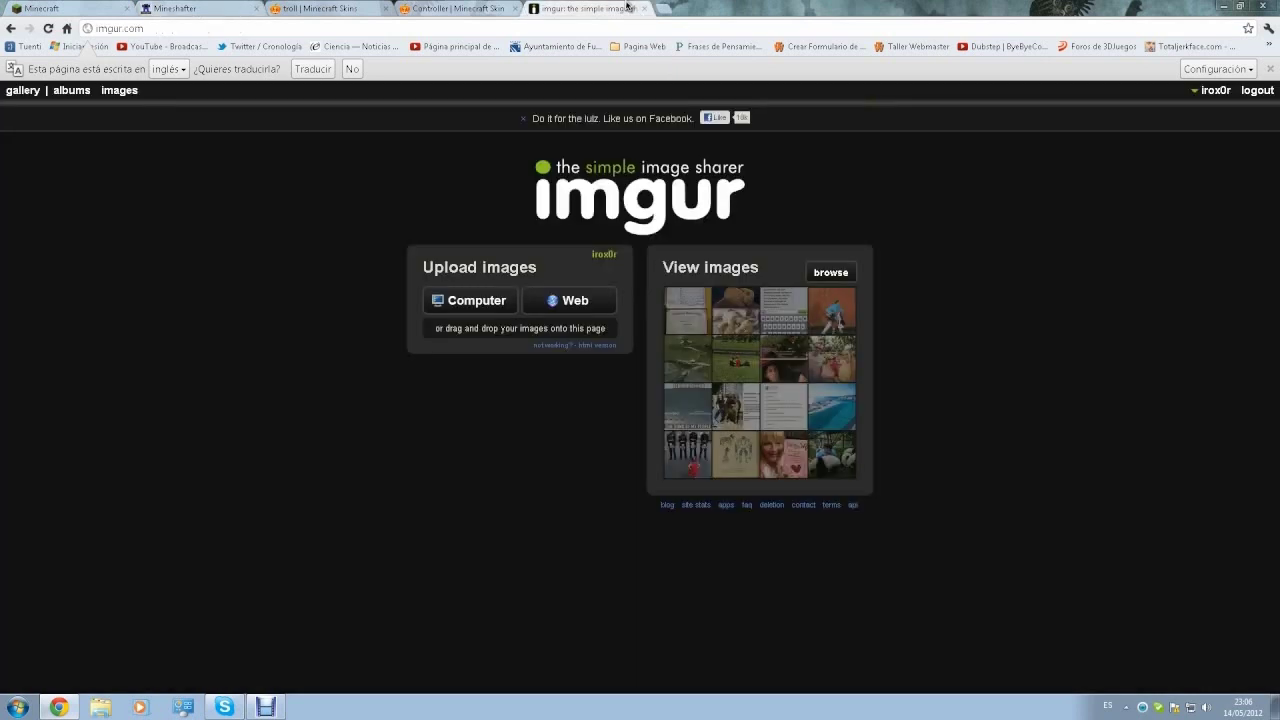
{"action": "left_click", "coordinate": [1224, 97]}
{"action": "left_click", "coordinate": [1212, 95]}
{"action": "left_click", "coordinate": [1208, 96]}
{"action": "left_click", "coordinate": [494, 302]}
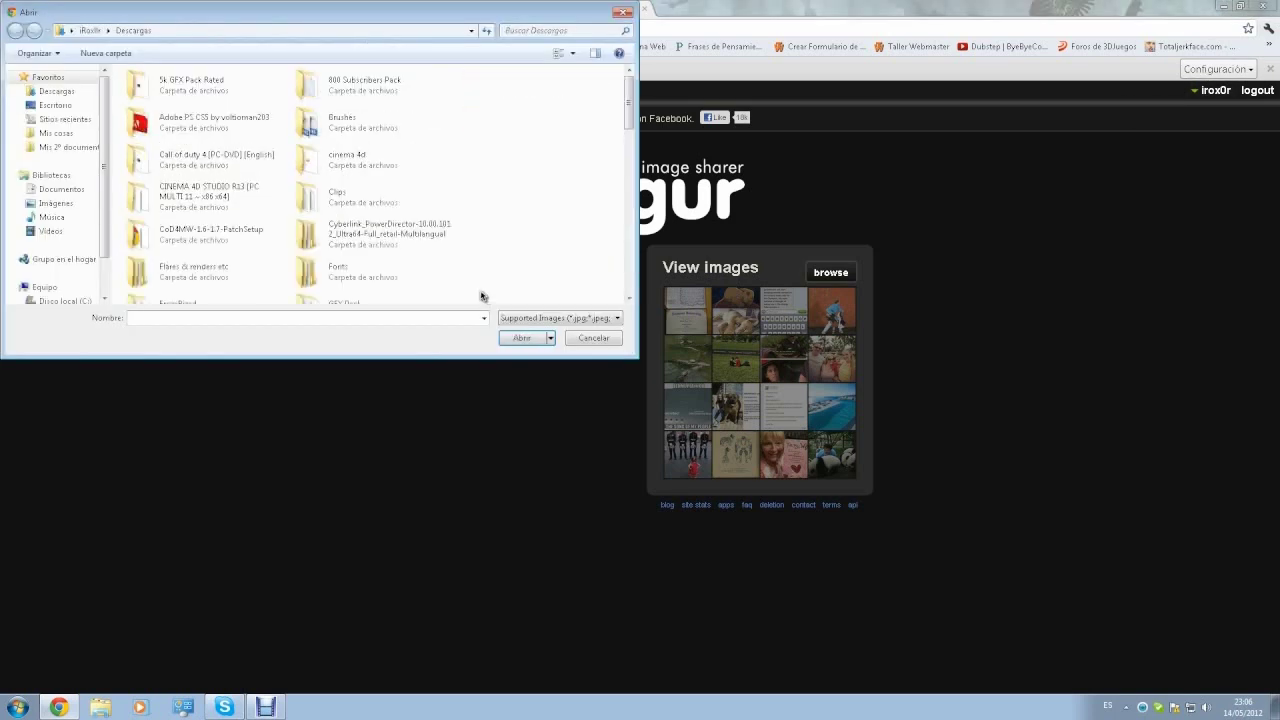
{"action": "scroll", "coordinate": [547, 190], "scroll_direction": "down", "scroll_amount": 10}
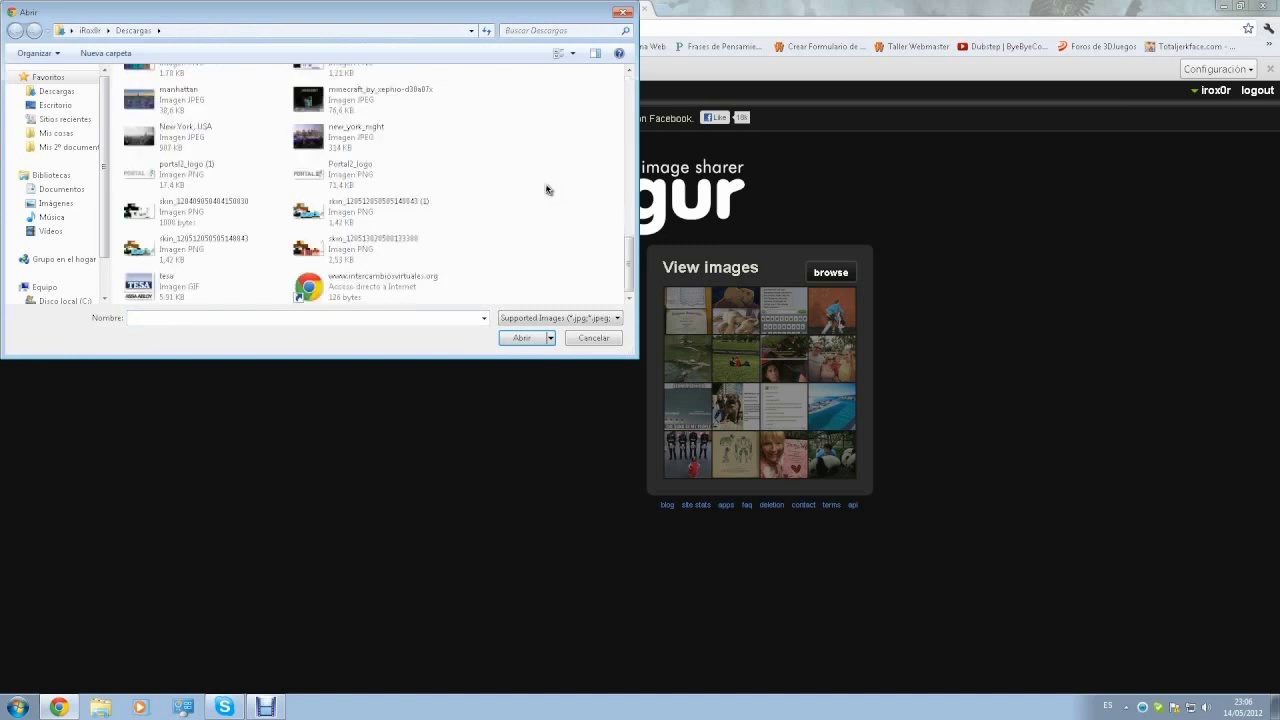
{"action": "left_click", "coordinate": [410, 215]}
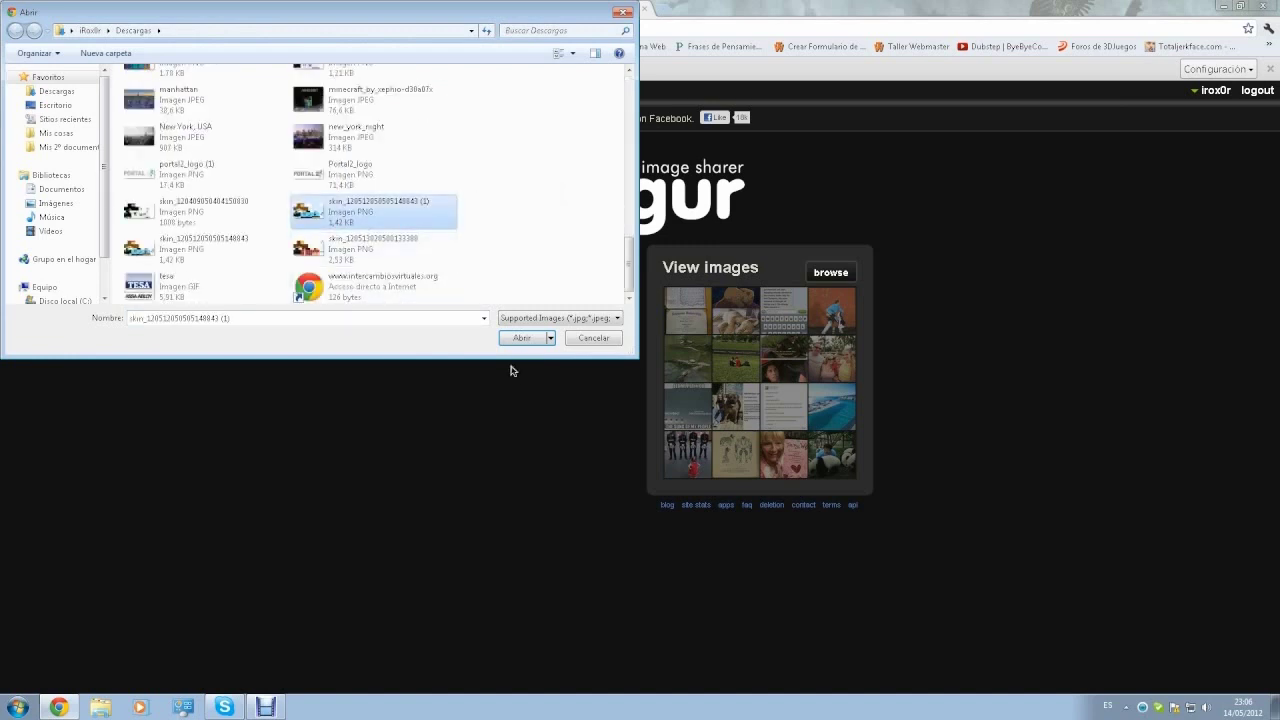
{"action": "left_click", "coordinate": [592, 341]}
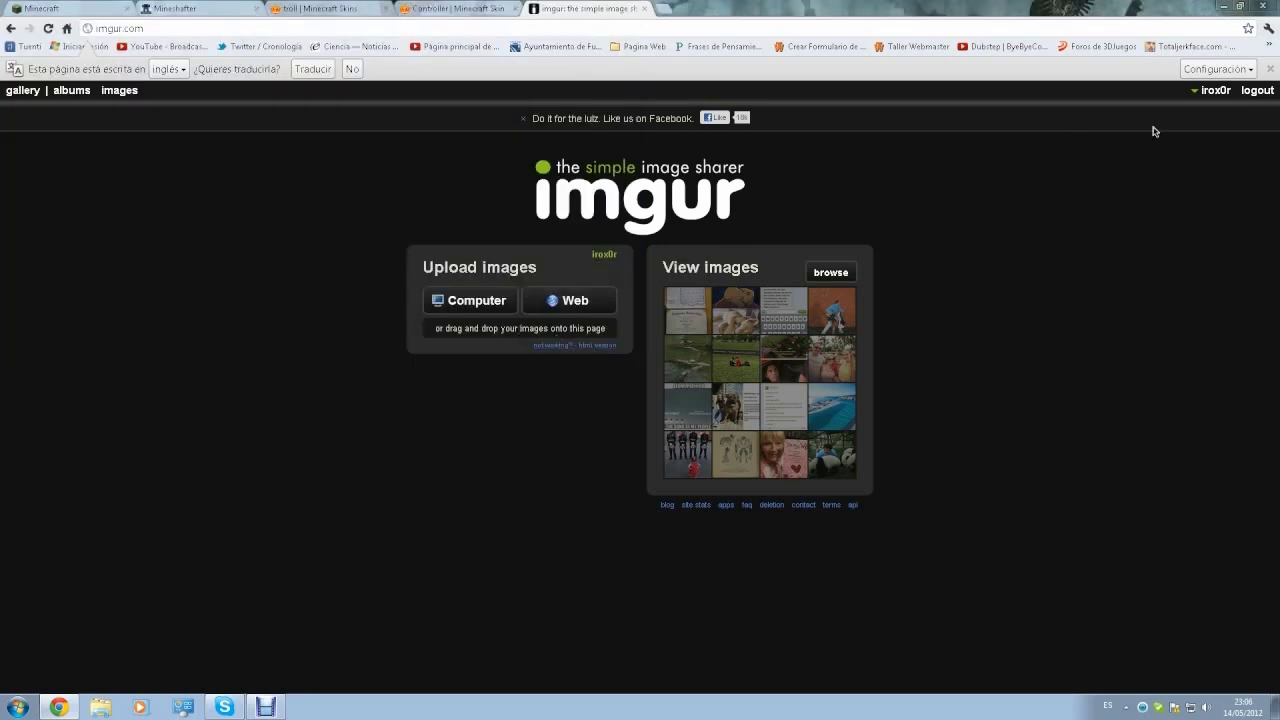
Find the new skin under the gallery profile's images and open its direct link i.imgur.com/DoKJZ.png.
{"action": "left_click", "coordinate": [1213, 90]}
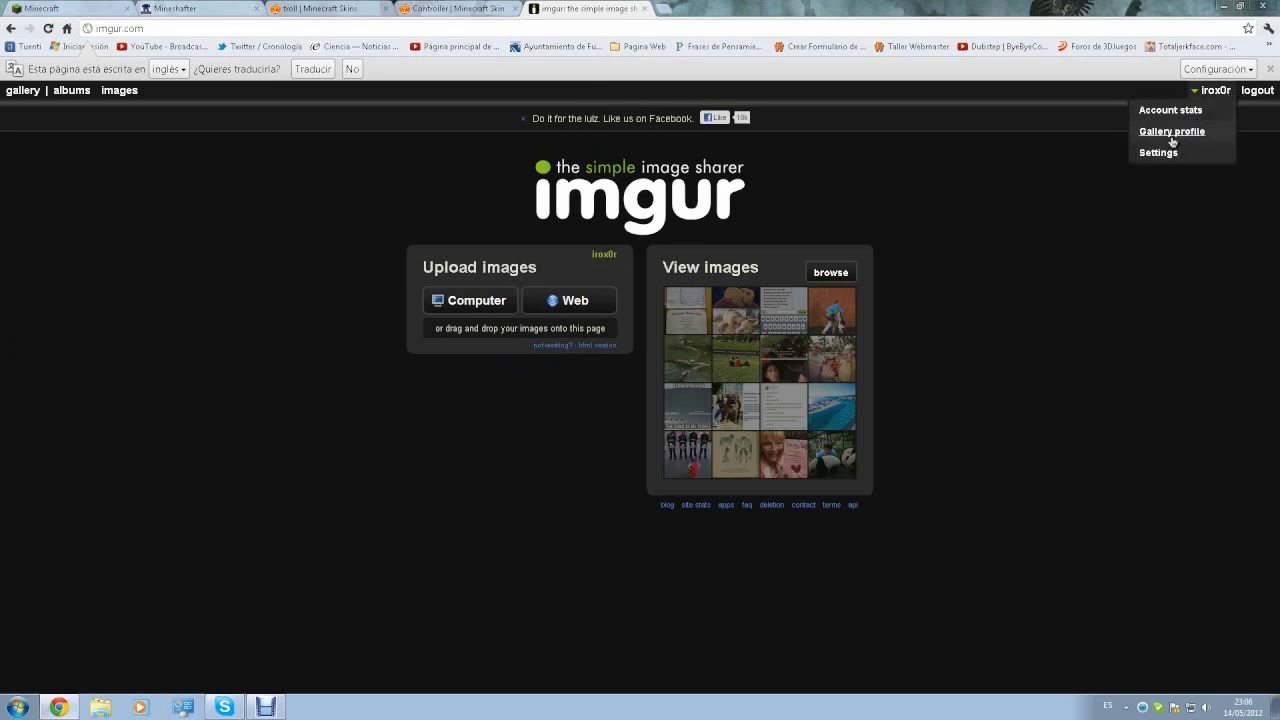
{"action": "left_click", "coordinate": [1172, 133]}
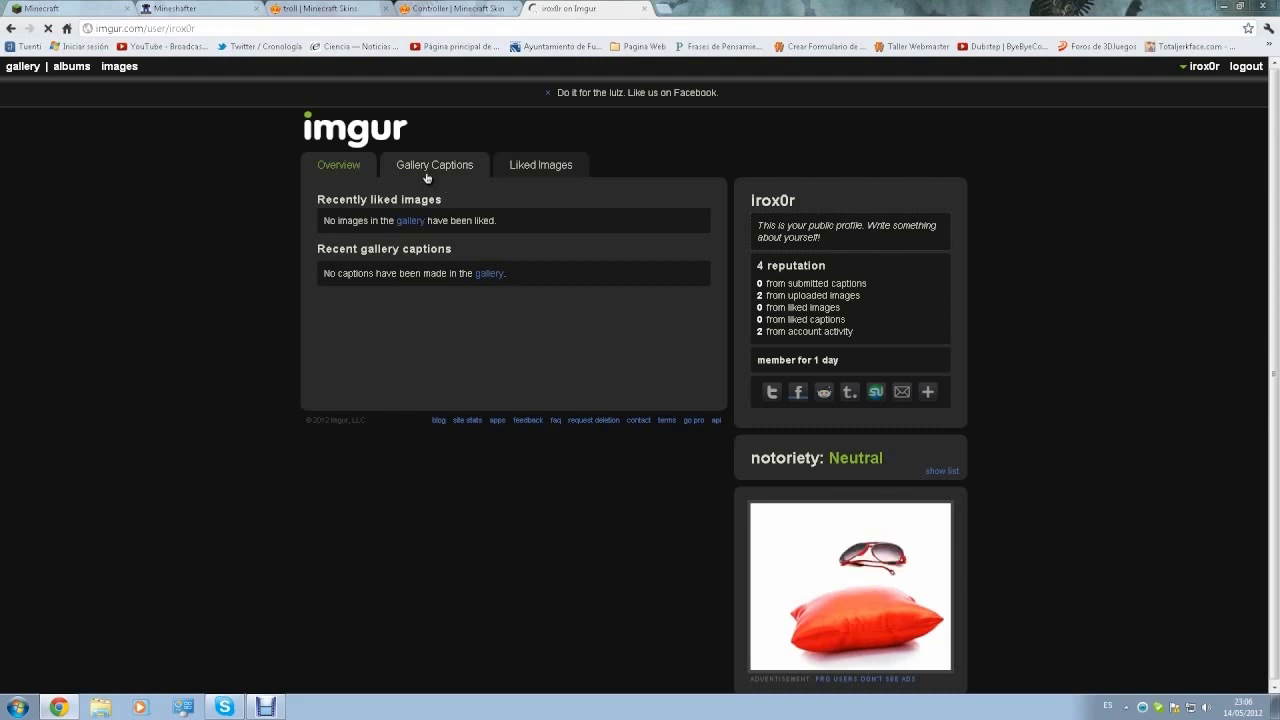
{"action": "left_click", "coordinate": [427, 172]}
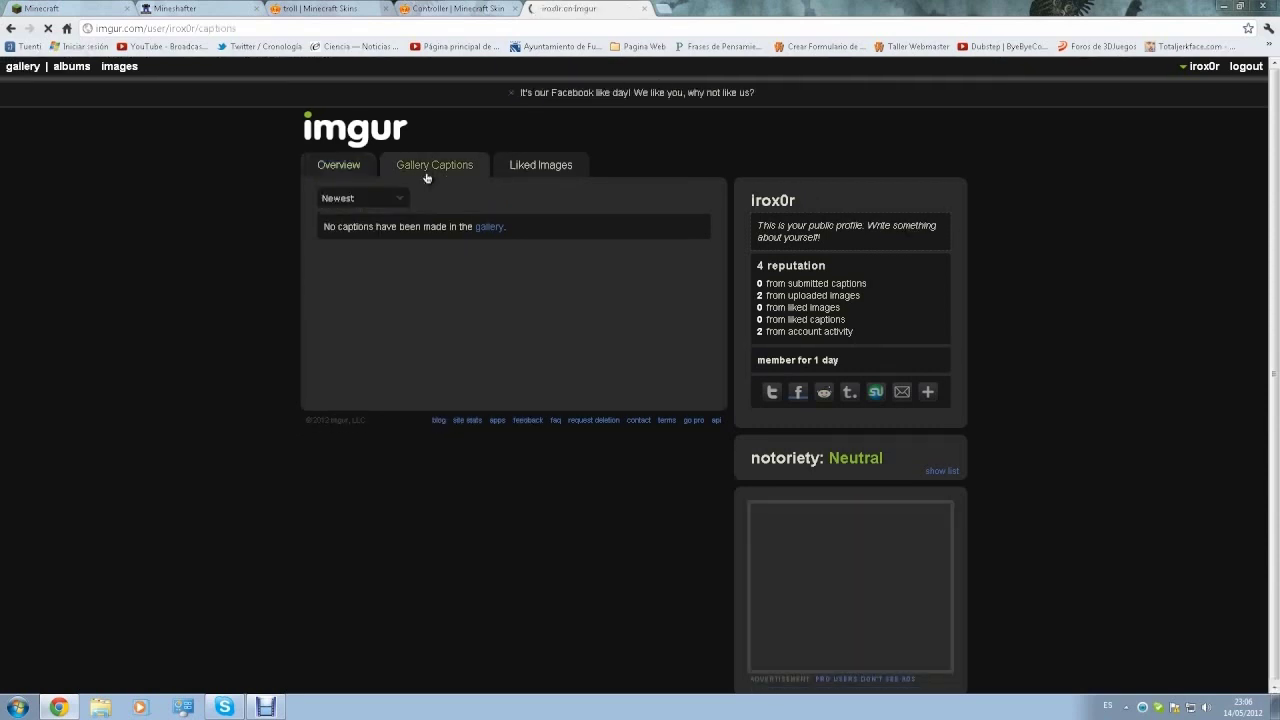
{"action": "left_click", "coordinate": [535, 165]}
{"action": "left_click", "coordinate": [338, 165]}
{"action": "left_click", "coordinate": [110, 66]}
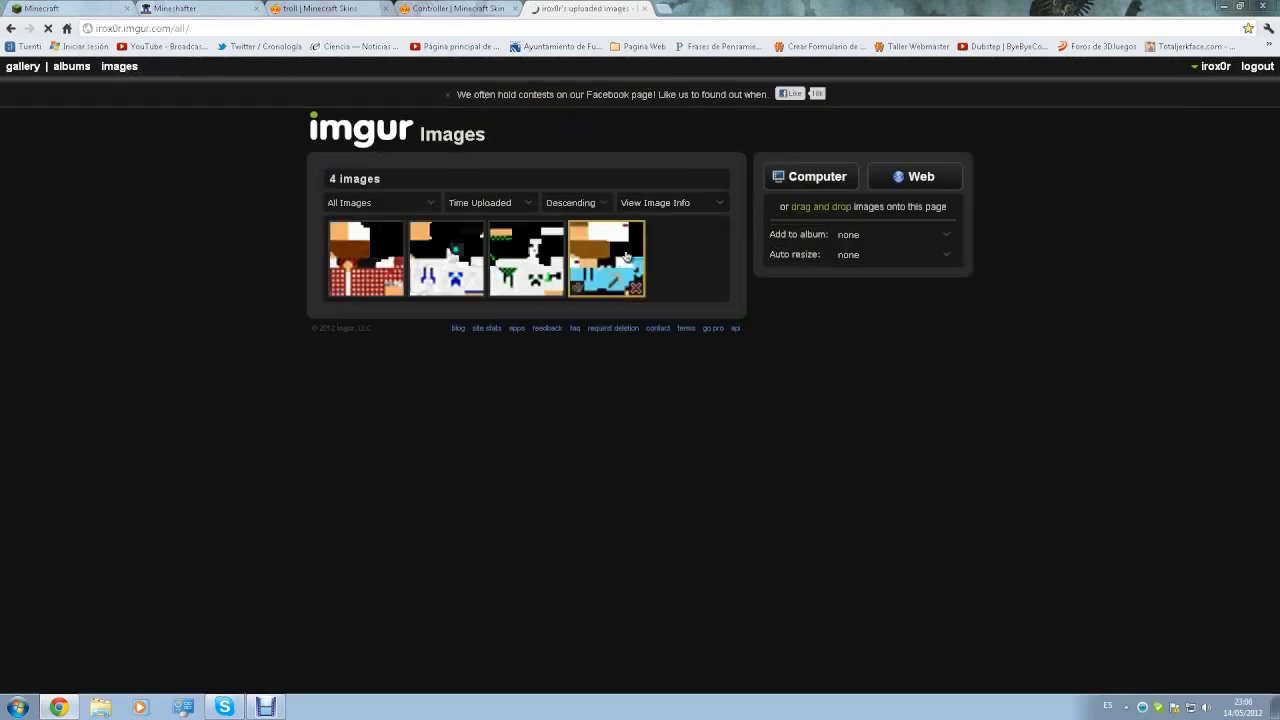
{"action": "left_click", "coordinate": [625, 255]}
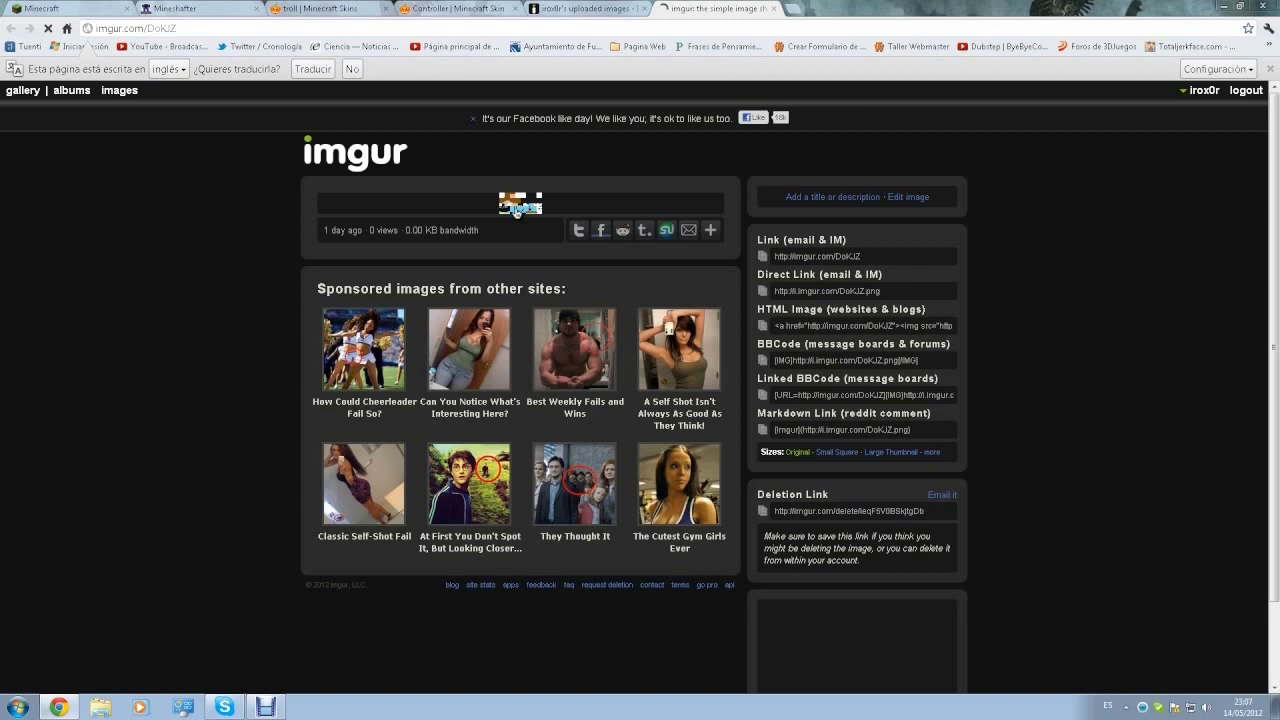
{"action": "left_click", "coordinate": [516, 212]}
{"action": "left_click_drag", "start_coordinate": [232, 28], "coordinate": [72, 16]}
{"action": "left_click", "coordinate": [181, 8]}
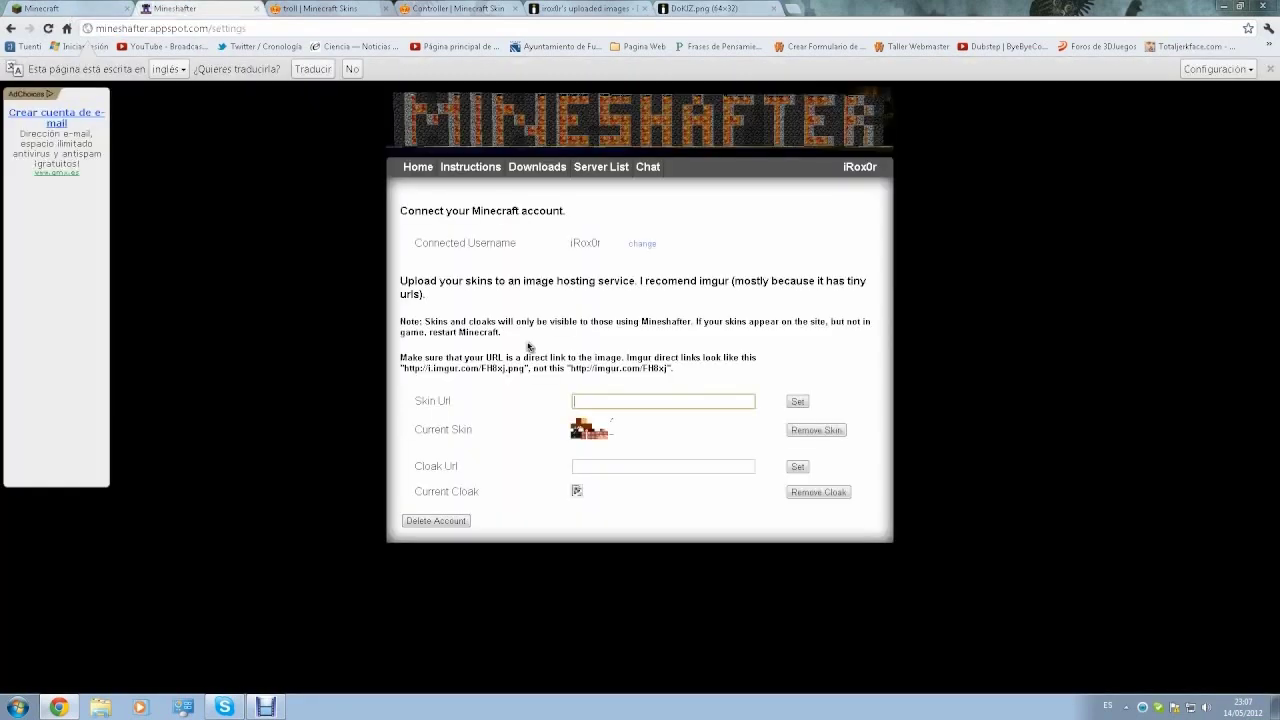
{"action": "right_click", "coordinate": [606, 398]}
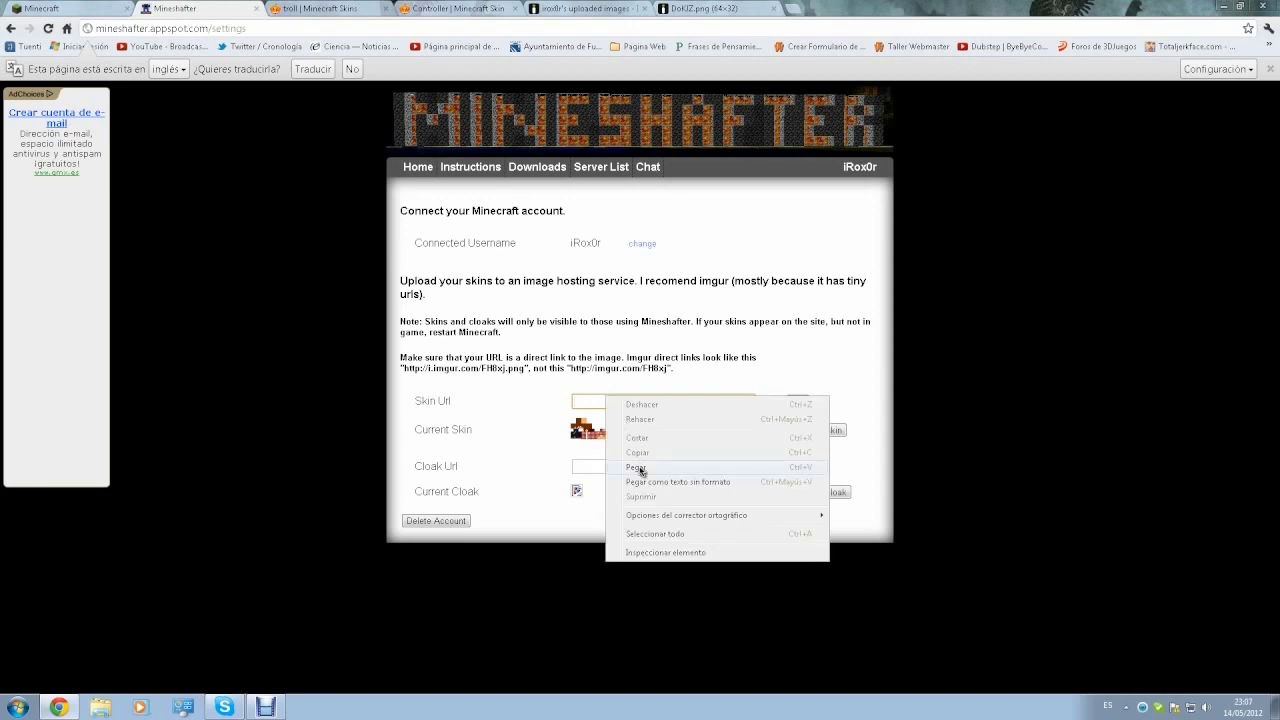
{"action": "left_click", "coordinate": [640, 456]}
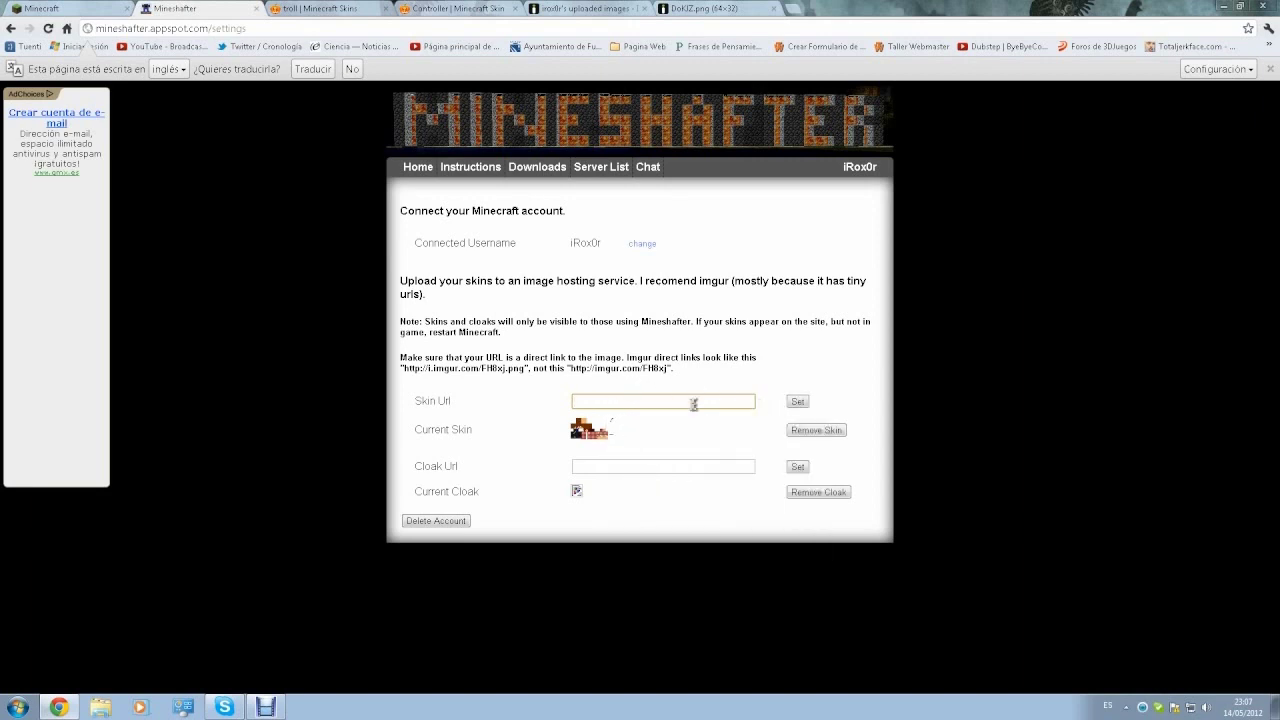
{"action": "left_click", "coordinate": [693, 8]}
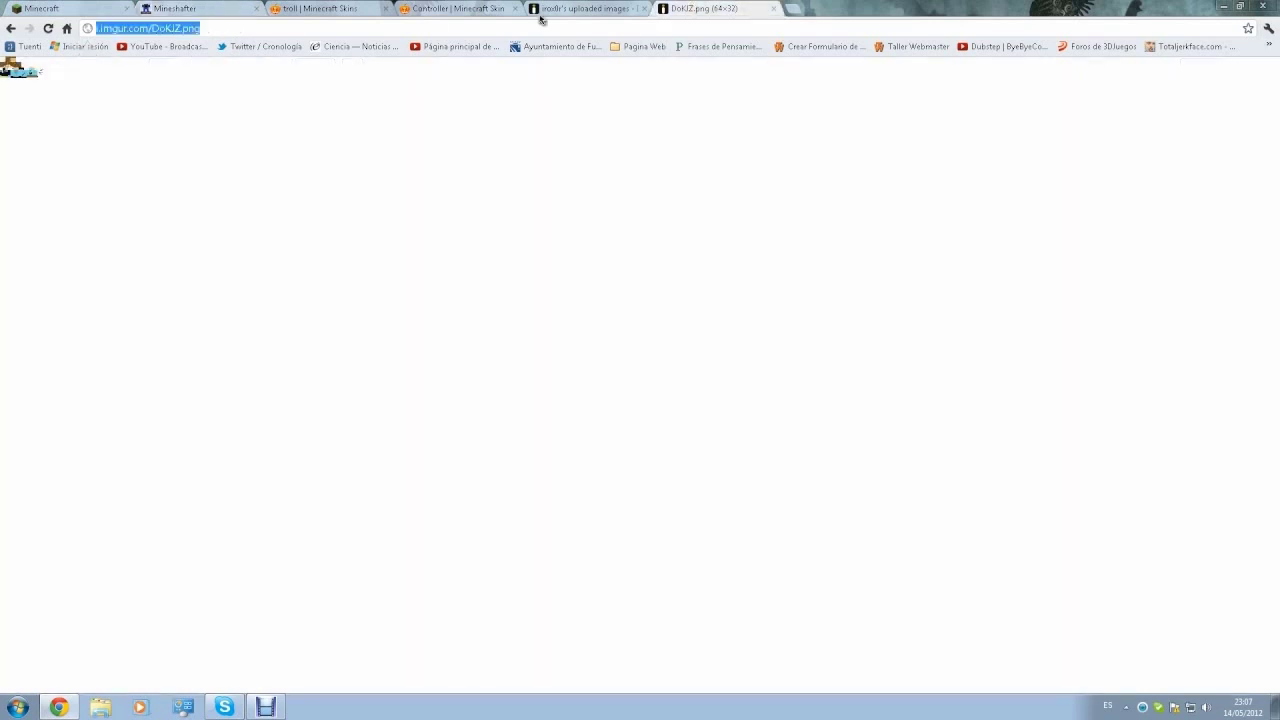
{"action": "left_click", "coordinate": [200, 8]}
{"action": "type", "text": "http://i.imgur.com/DoKJZ.png"}
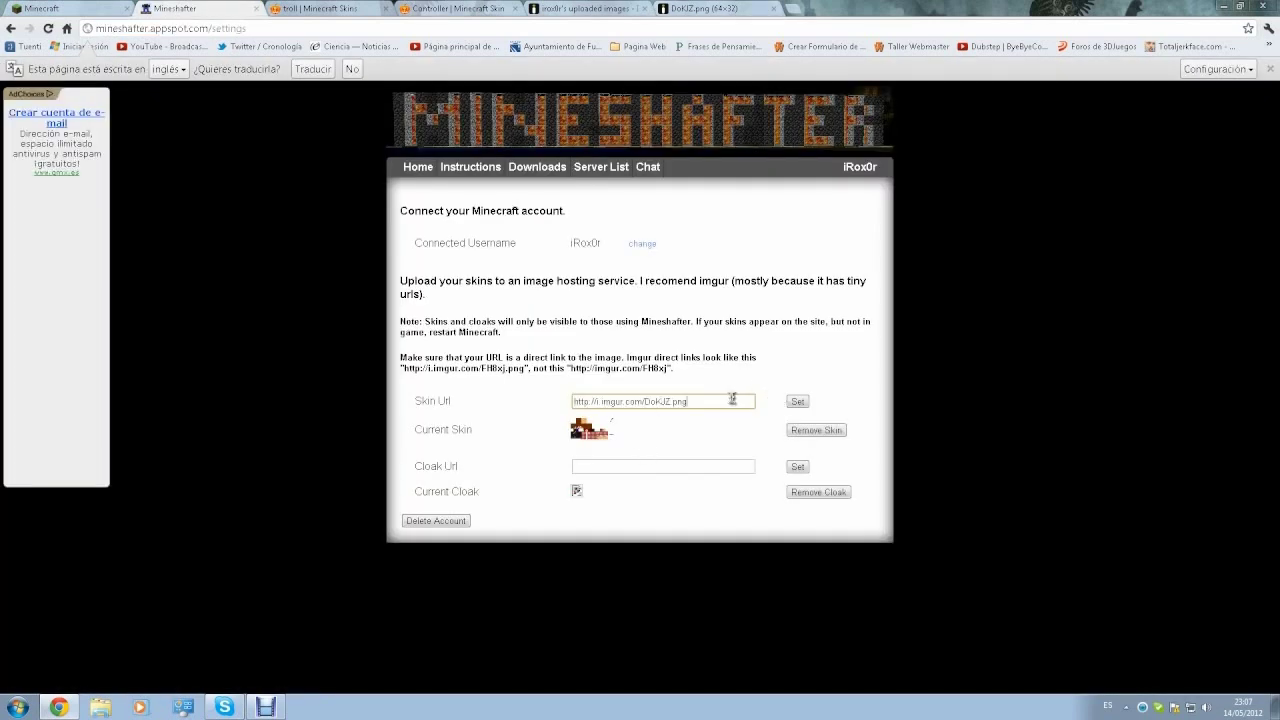
{"action": "left_click_drag", "start_coordinate": [732, 399], "coordinate": [472, 393]}
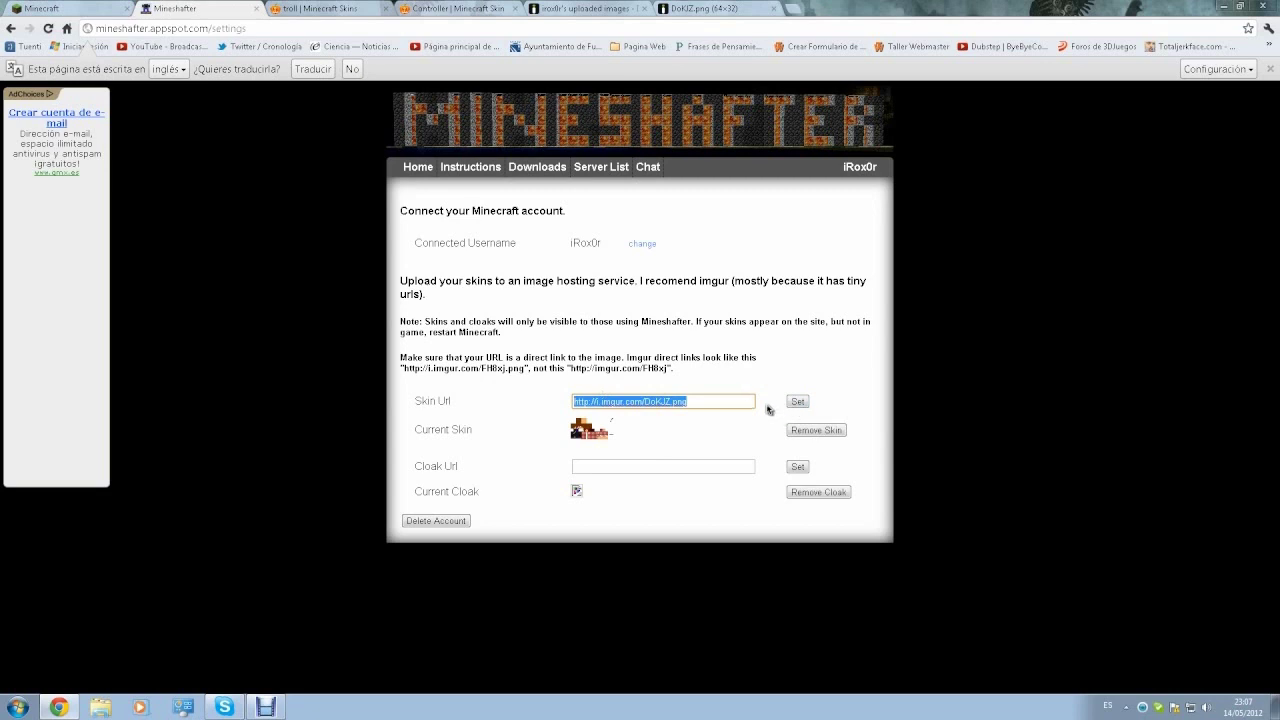
{"action": "left_click", "coordinate": [708, 403]}
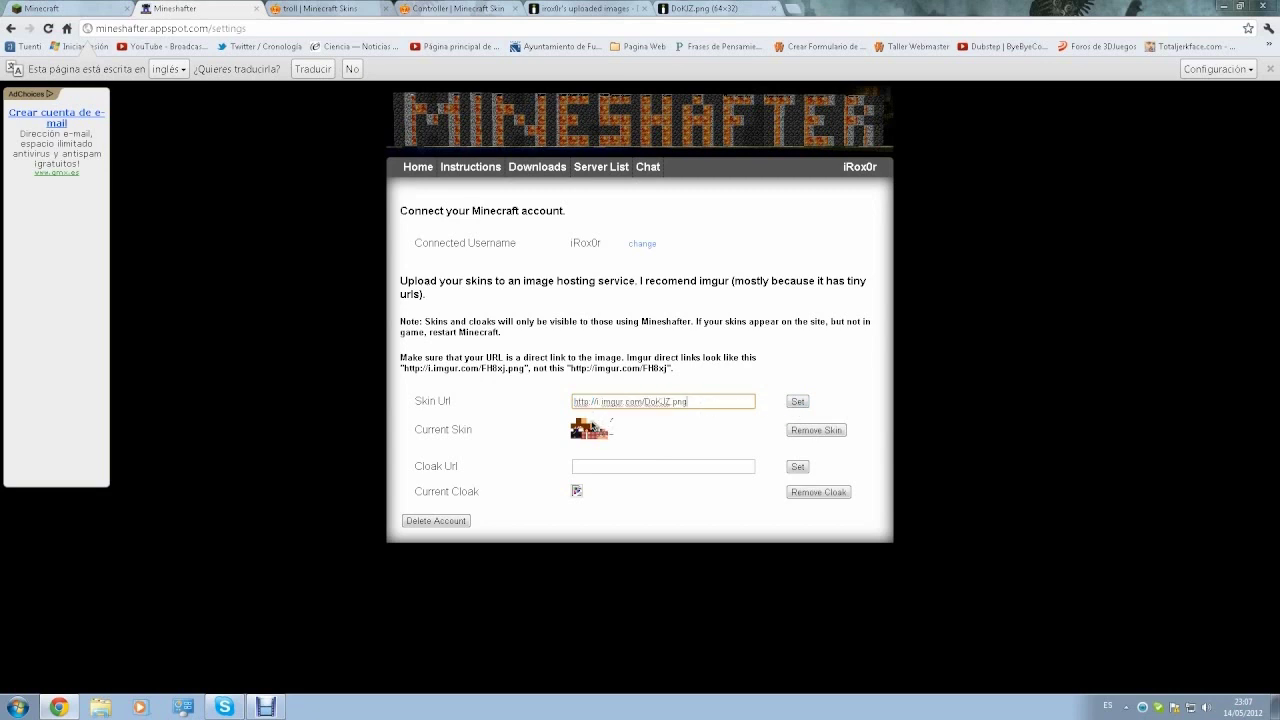
{"action": "key", "text": "BackSpace"}
{"action": "key", "text": "BackSpace"}
{"action": "key", "text": "BackSpace"}
{"action": "key", "text": "BackSpace"}
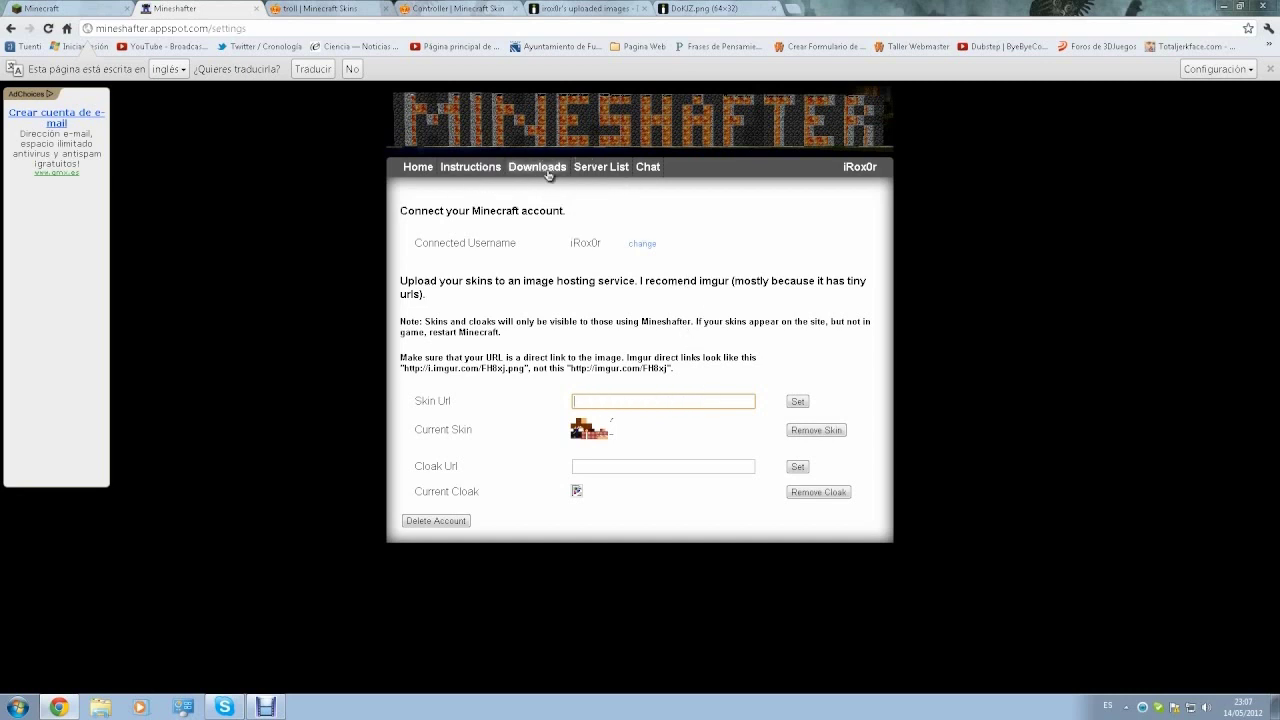
Open Mineshafter Downloads, start the 'Mineshafter proxy for players' download, then cancel the save.
{"action": "left_click", "coordinate": [548, 174]}
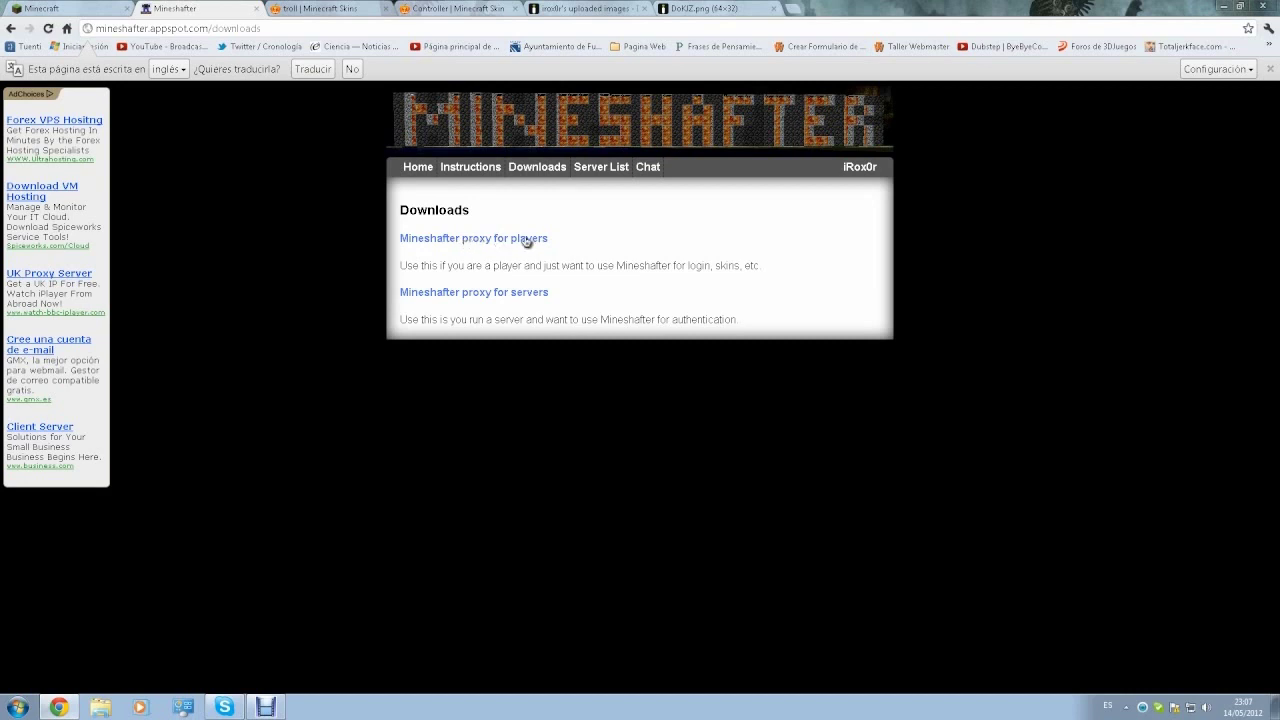
{"action": "left_click", "coordinate": [526, 240]}
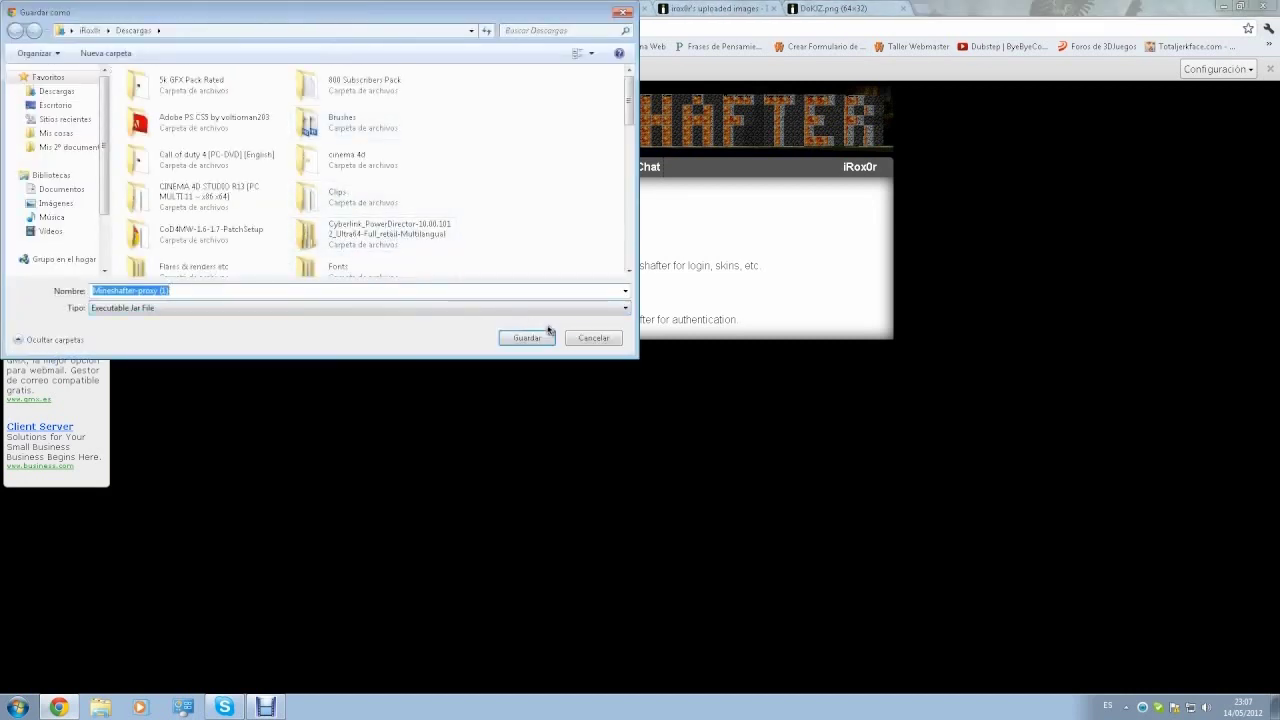
{"action": "left_click", "coordinate": [608, 338]}
Run Mineshafter-proxy from the desktop's Client folder and log in to start Minecraft 1.2.5.
{"action": "left_click", "coordinate": [1213, 7]}
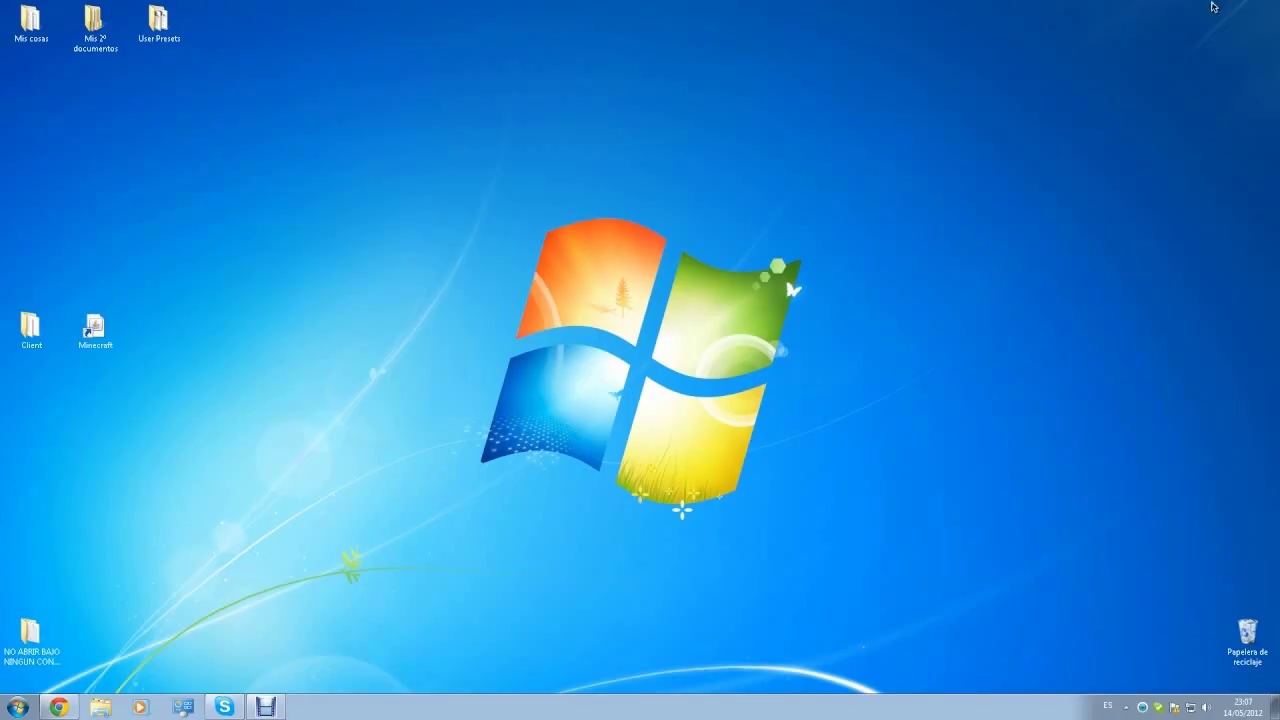
{"action": "double_click", "coordinate": [31, 325]}
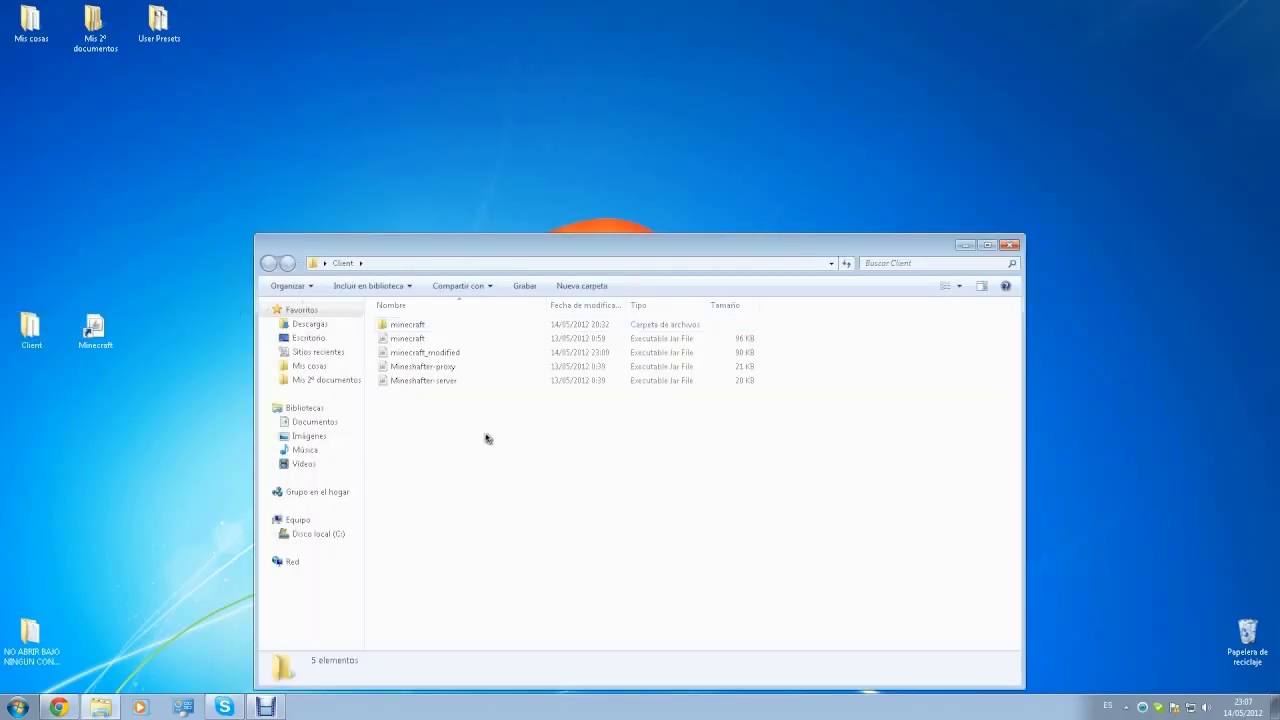
{"action": "left_click", "coordinate": [472, 371]}
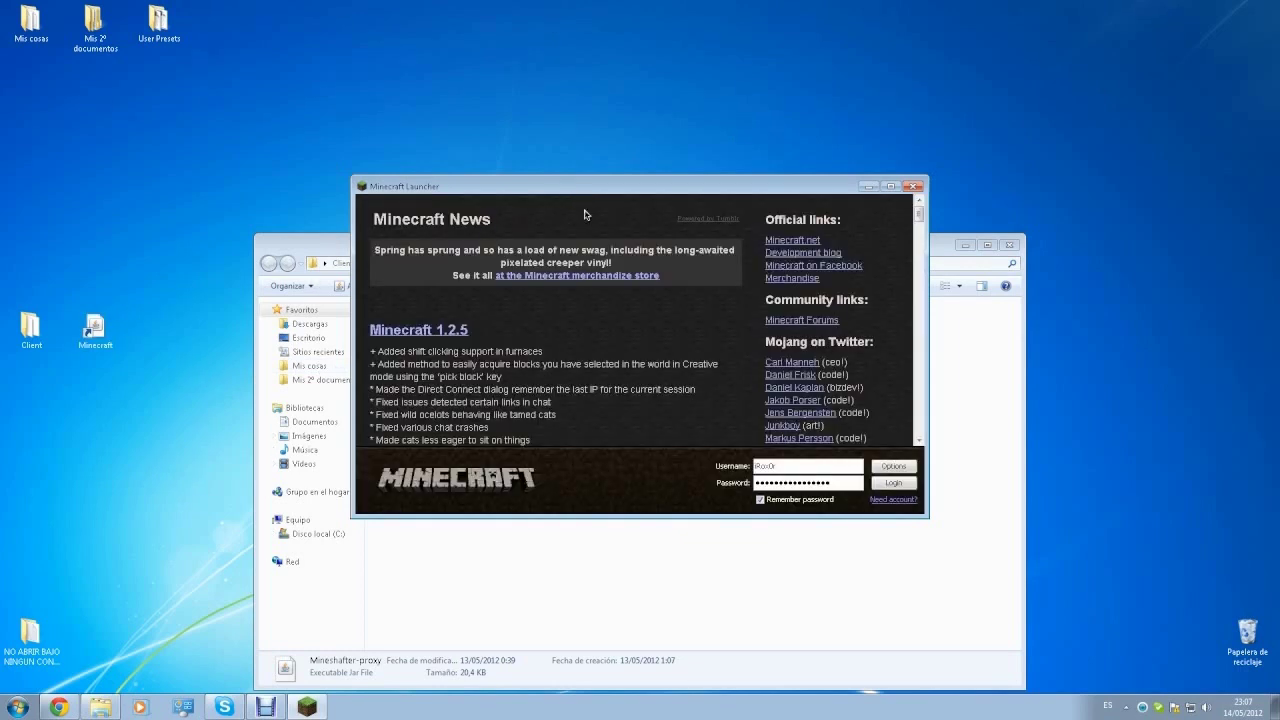
{"action": "left_click_drag", "start_coordinate": [793, 466], "coordinate": [735, 464]}
{"action": "left_click_drag", "start_coordinate": [845, 485], "coordinate": [737, 484]}
{"action": "left_click", "coordinate": [884, 485]}
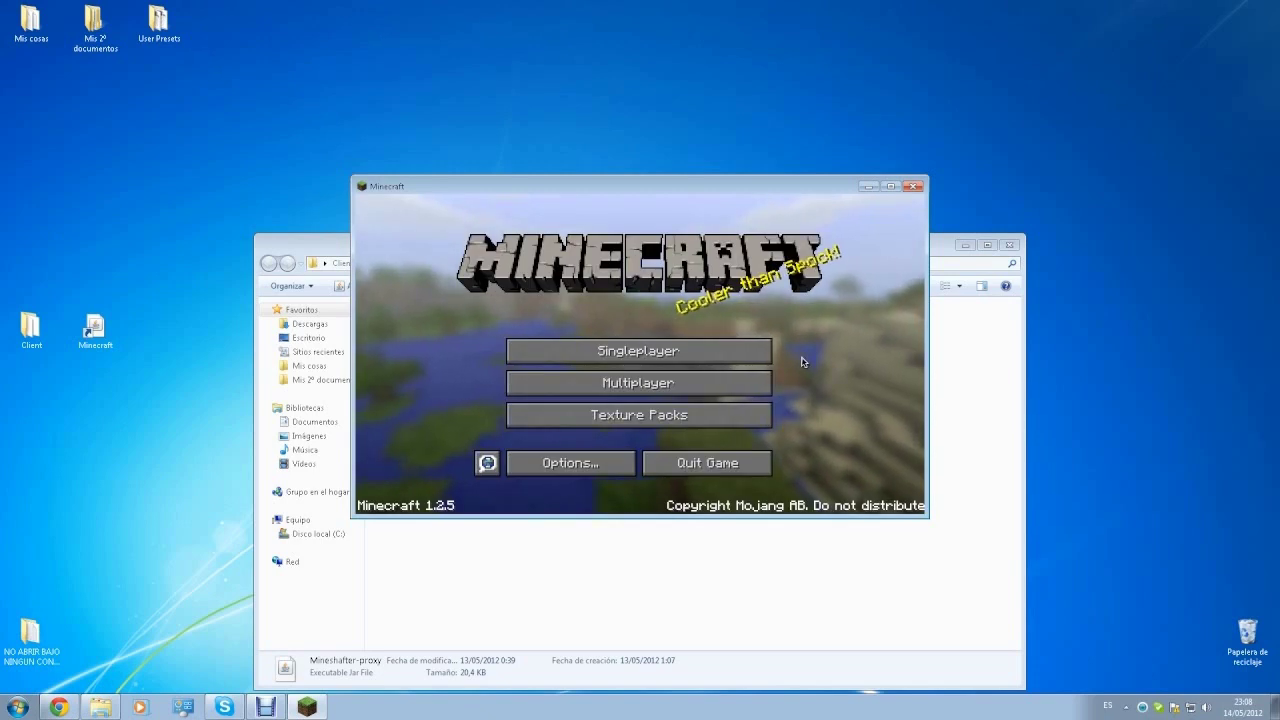
Peek at the Singleplayer world list and Multiplayer server list, then close the Minecraft window.
{"action": "left_click", "coordinate": [720, 351]}
{"action": "left_click", "coordinate": [680, 490]}
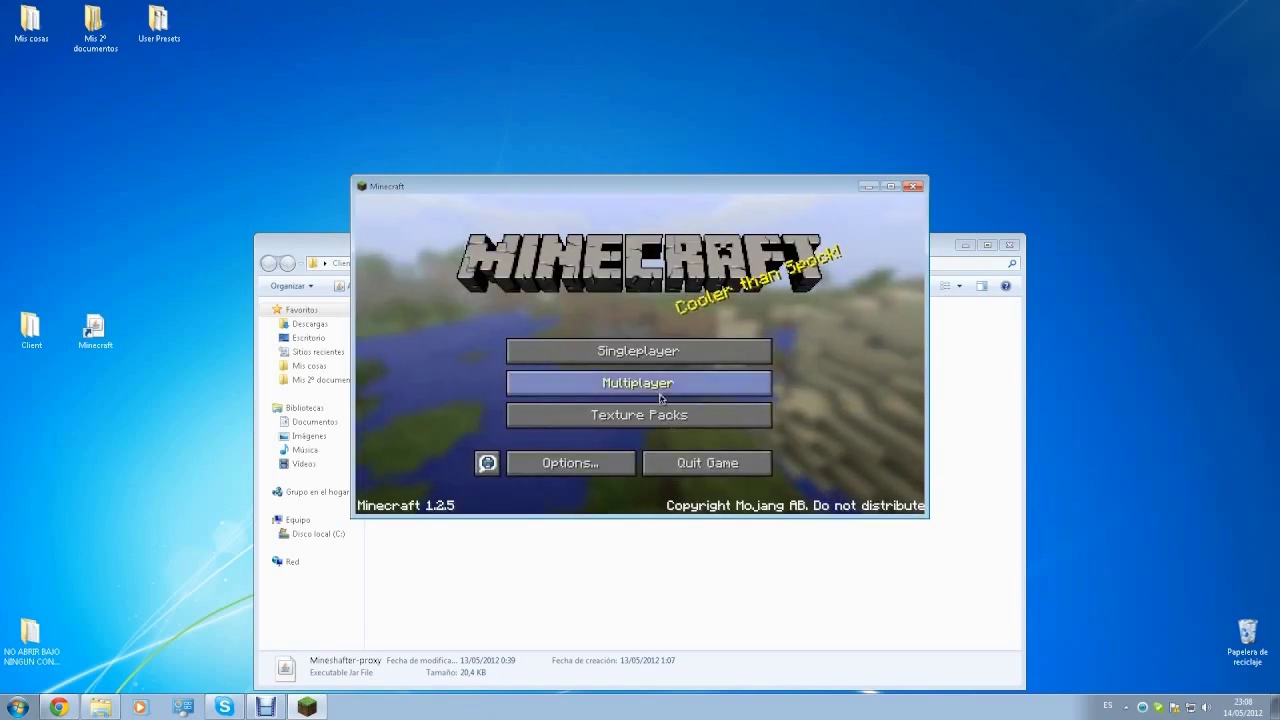
{"action": "left_click", "coordinate": [690, 376]}
{"action": "left_click", "coordinate": [790, 489]}
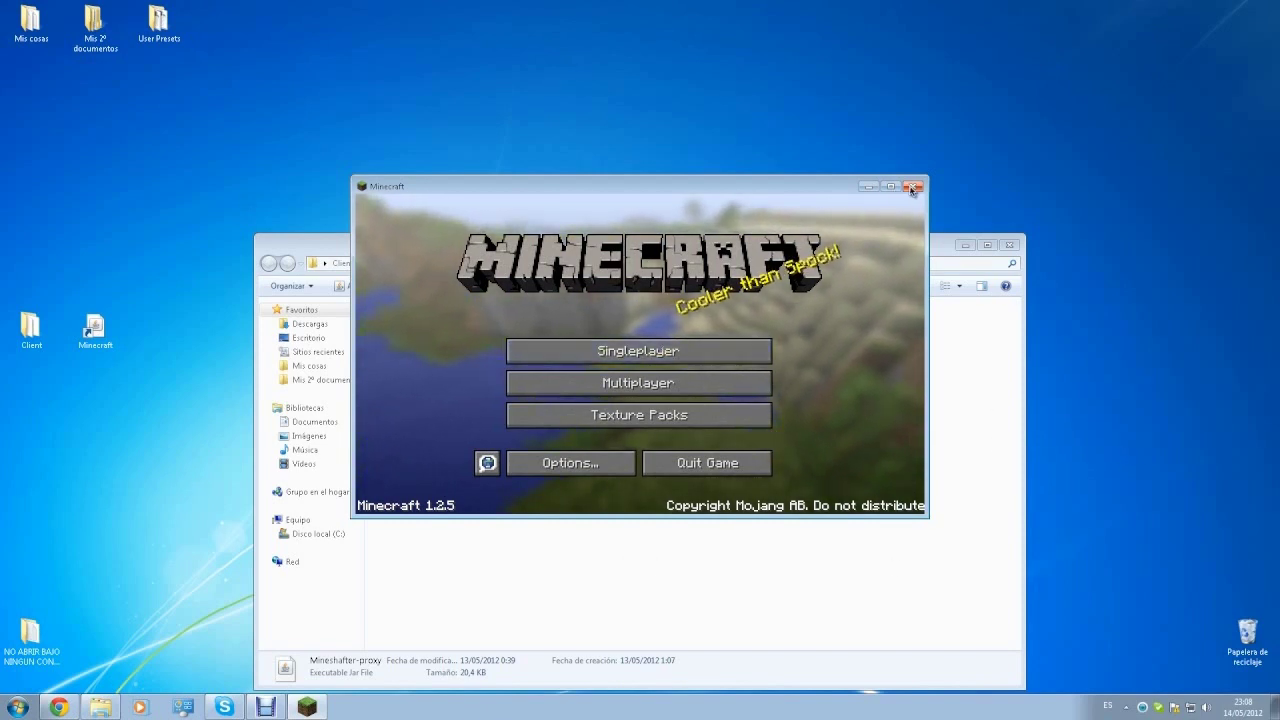
{"action": "left_click", "coordinate": [913, 186]}
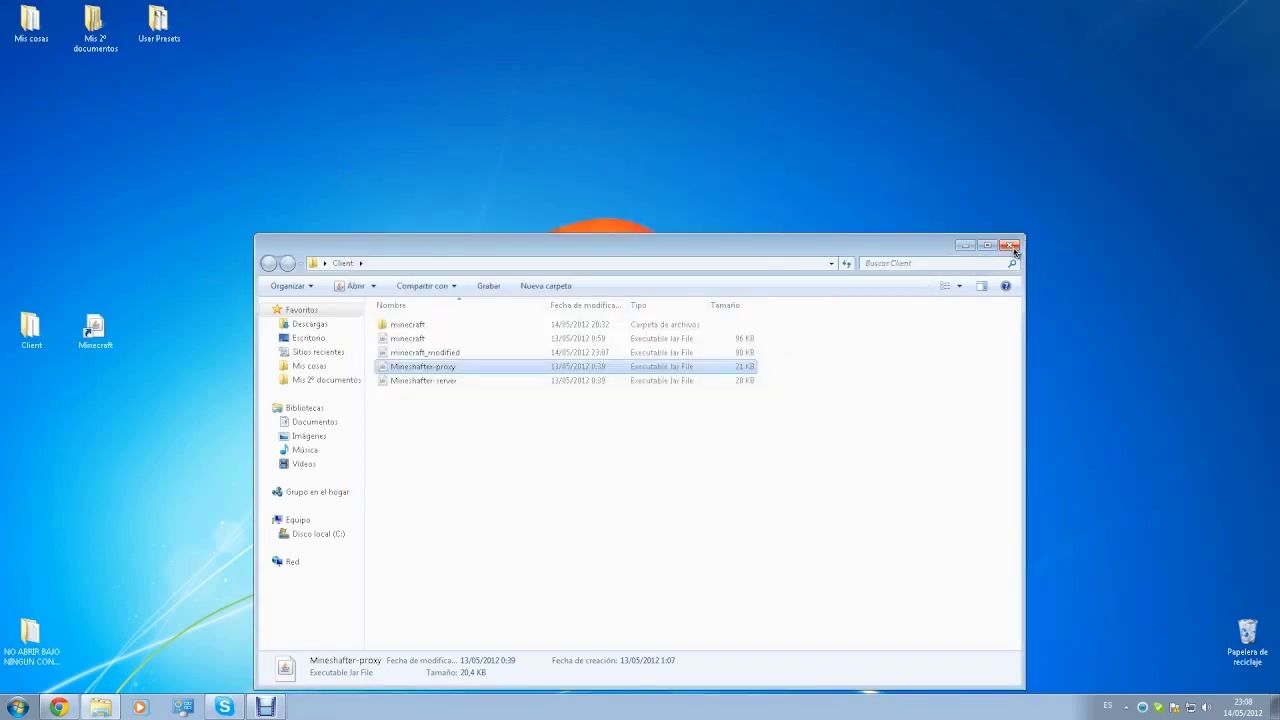
Return to Chrome and close the blank untitled tab.
{"action": "left_click", "coordinate": [59, 707]}
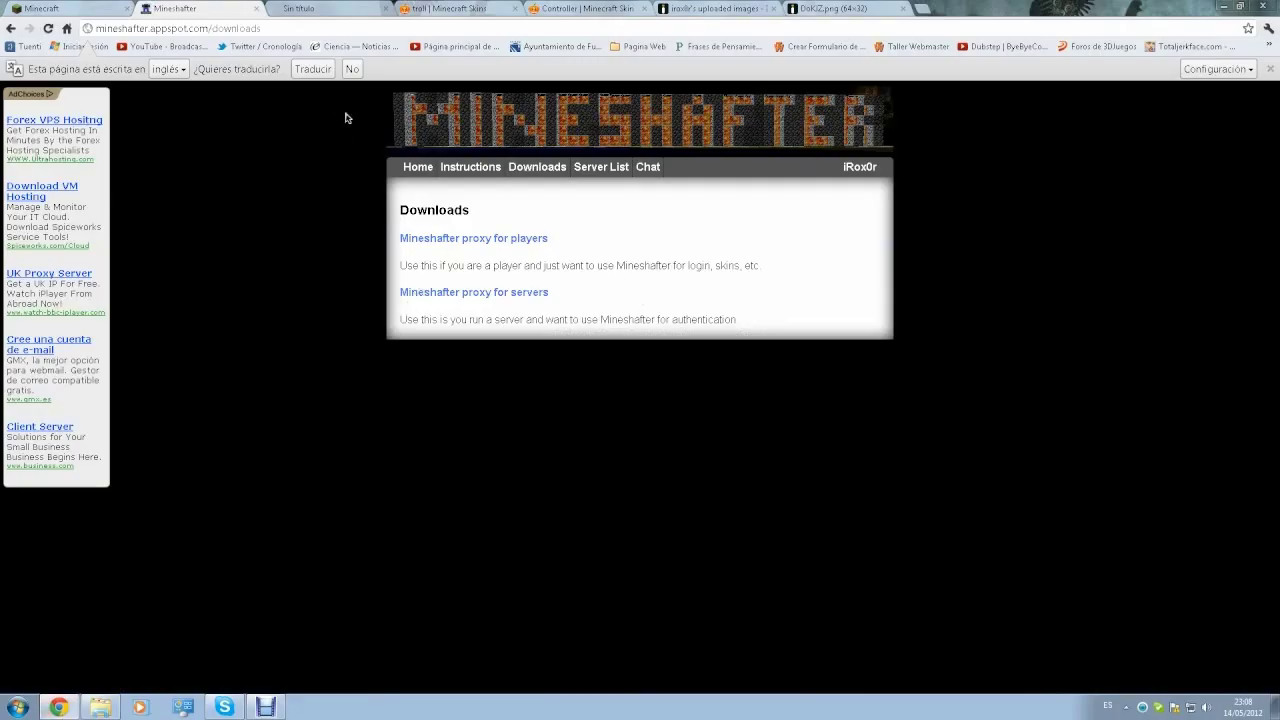
{"action": "left_click", "coordinate": [378, 9]}
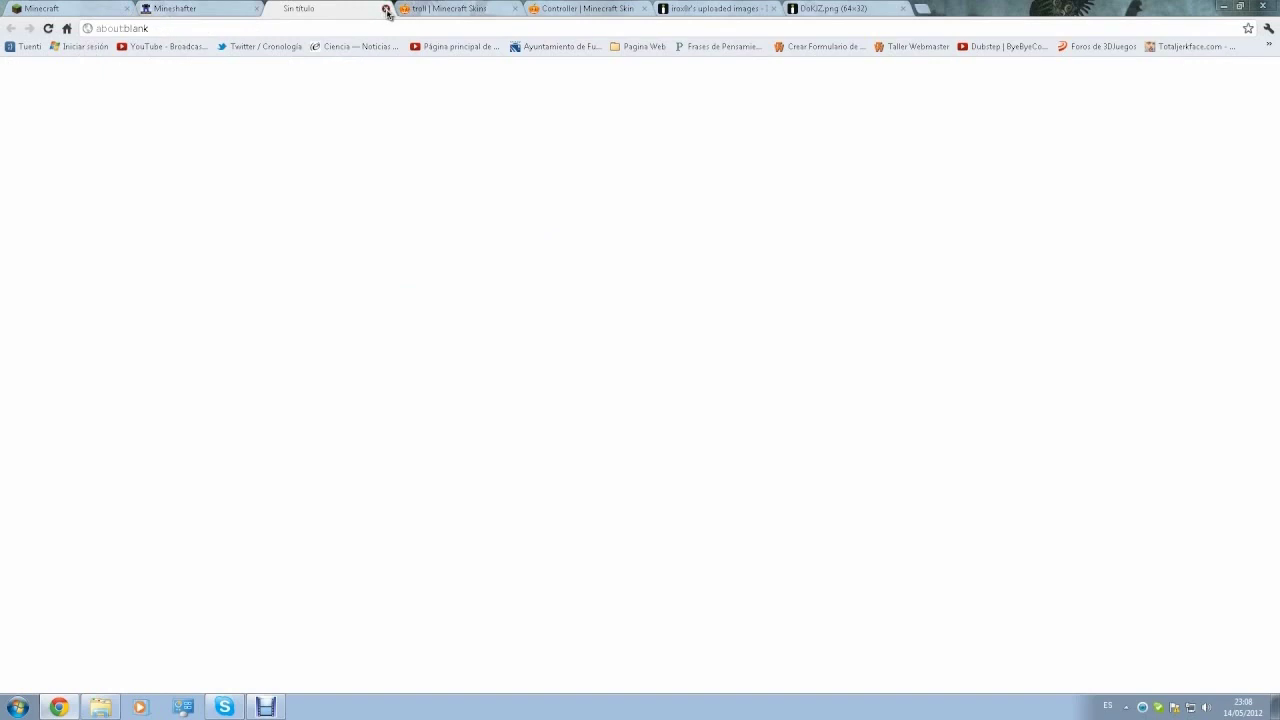
{"action": "left_click", "coordinate": [385, 8]}
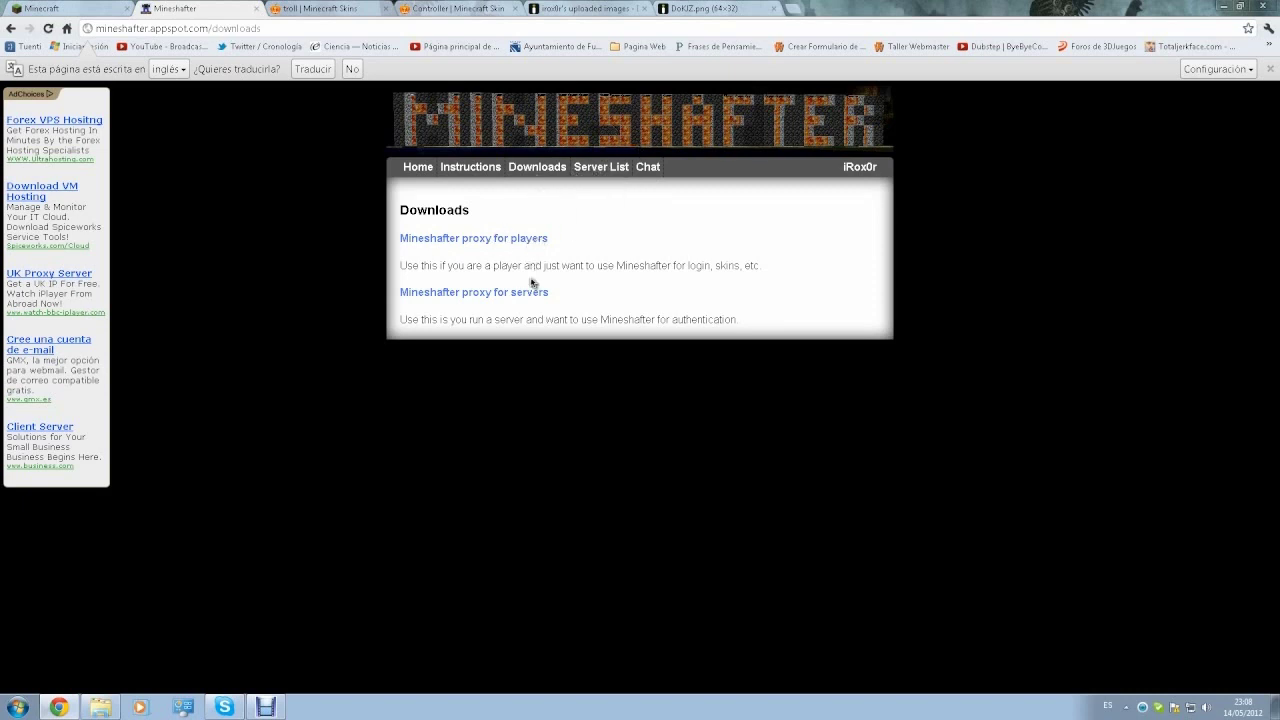
Start downloading 'Mineshafter proxy for servers', cancel the Save As dialog, and minimize Chrome.
{"action": "left_click", "coordinate": [412, 292]}
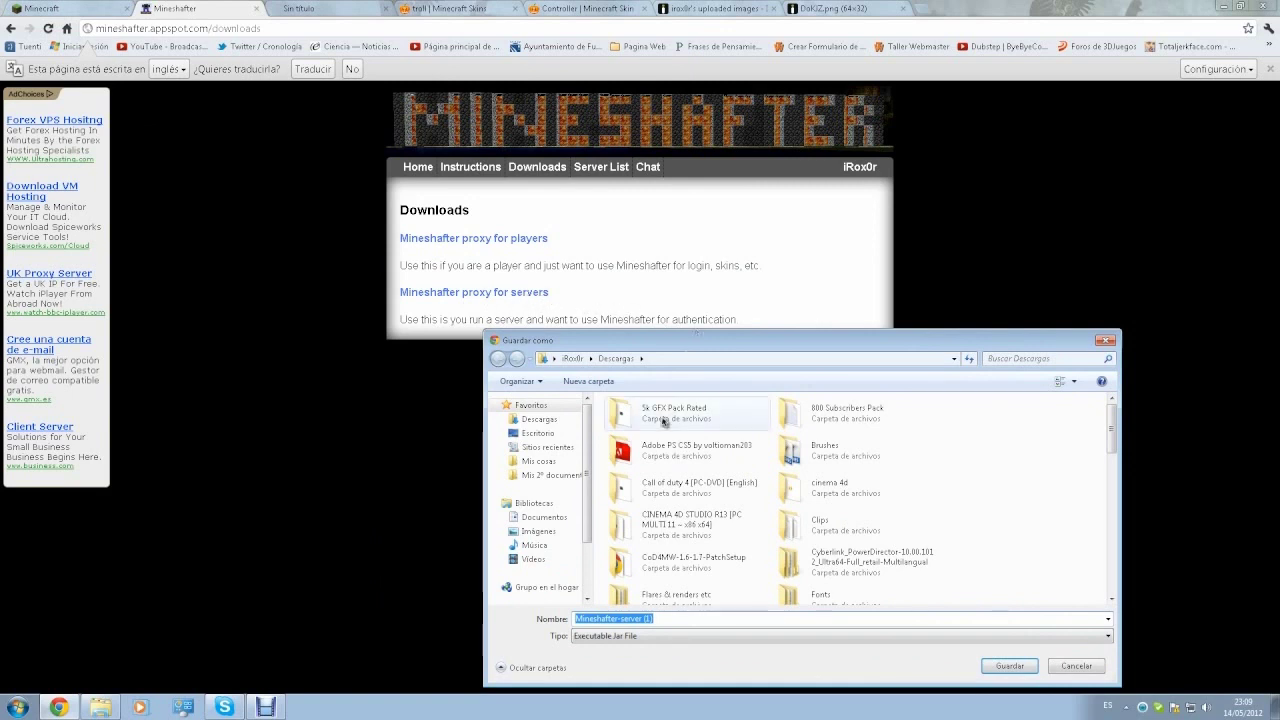
{"action": "left_click", "coordinate": [737, 621]}
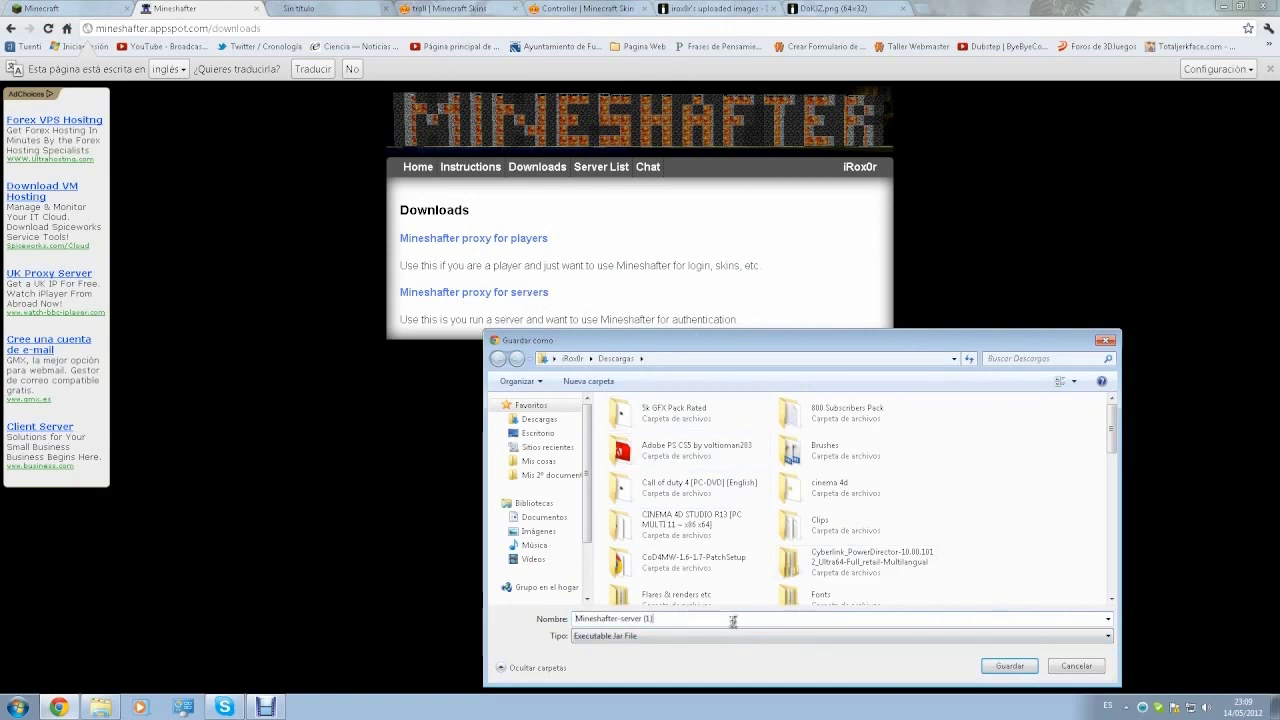
{"action": "left_click", "coordinate": [1078, 667]}
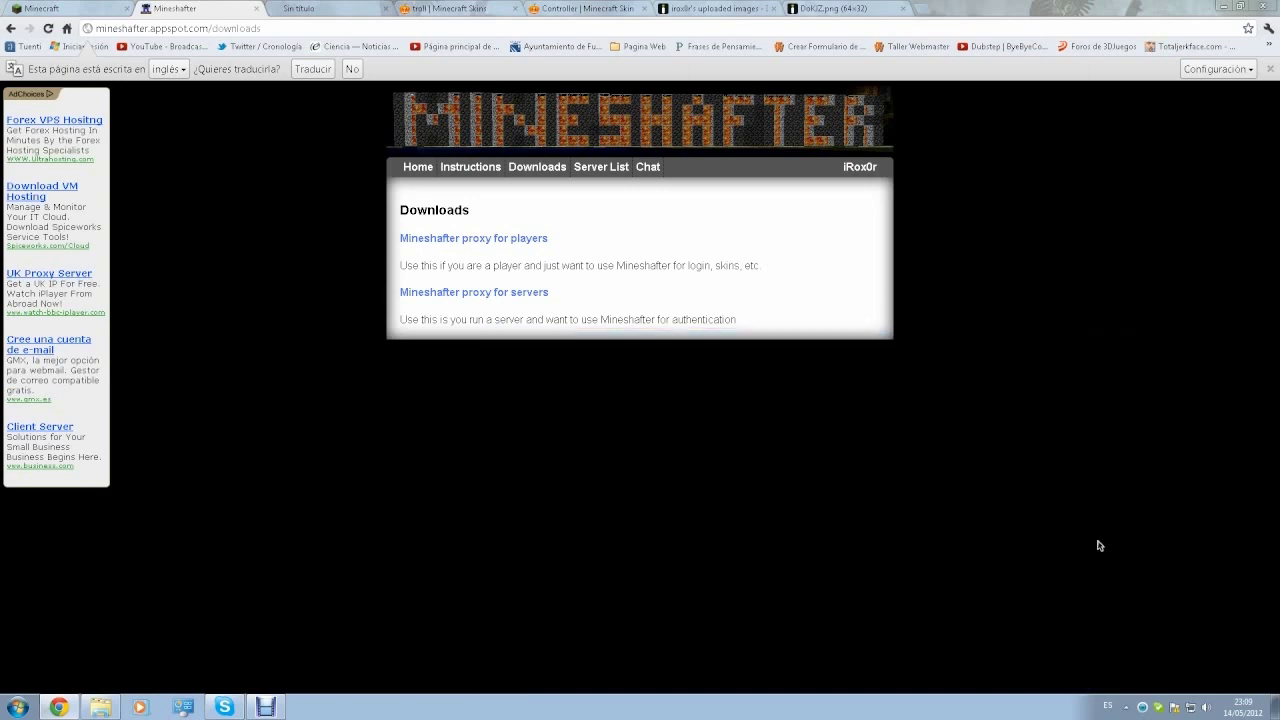
{"action": "left_click", "coordinate": [1219, 6]}
Open Mis cosas > Juegos > Minecraft > Server Minecraft in Explorer.
{"action": "double_click", "coordinate": [30, 22]}
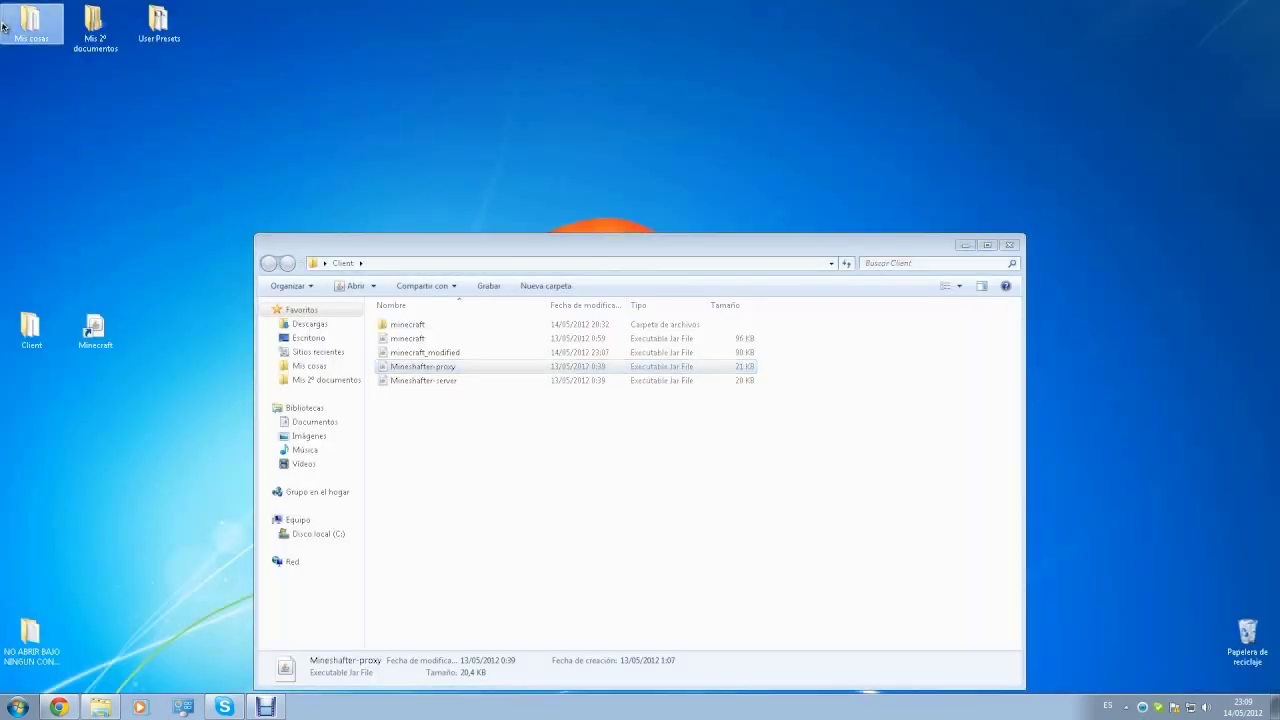
{"action": "double_click", "coordinate": [508, 123]}
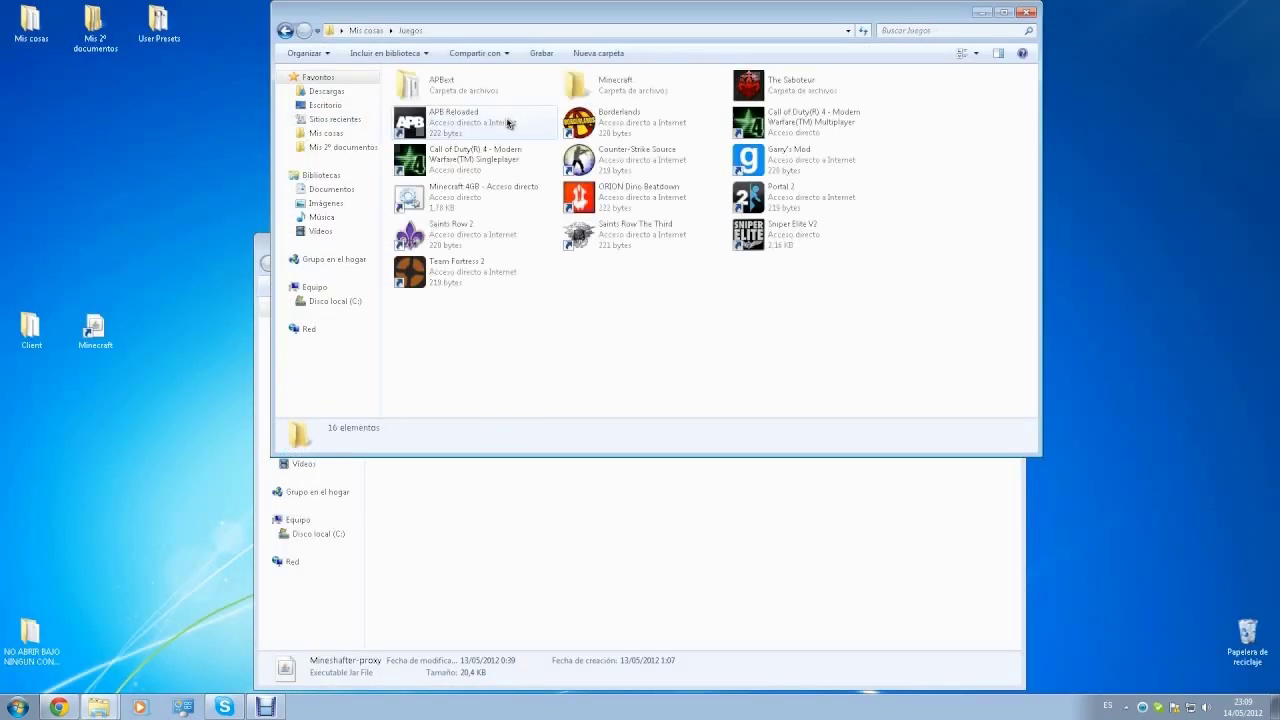
{"action": "double_click", "coordinate": [603, 92]}
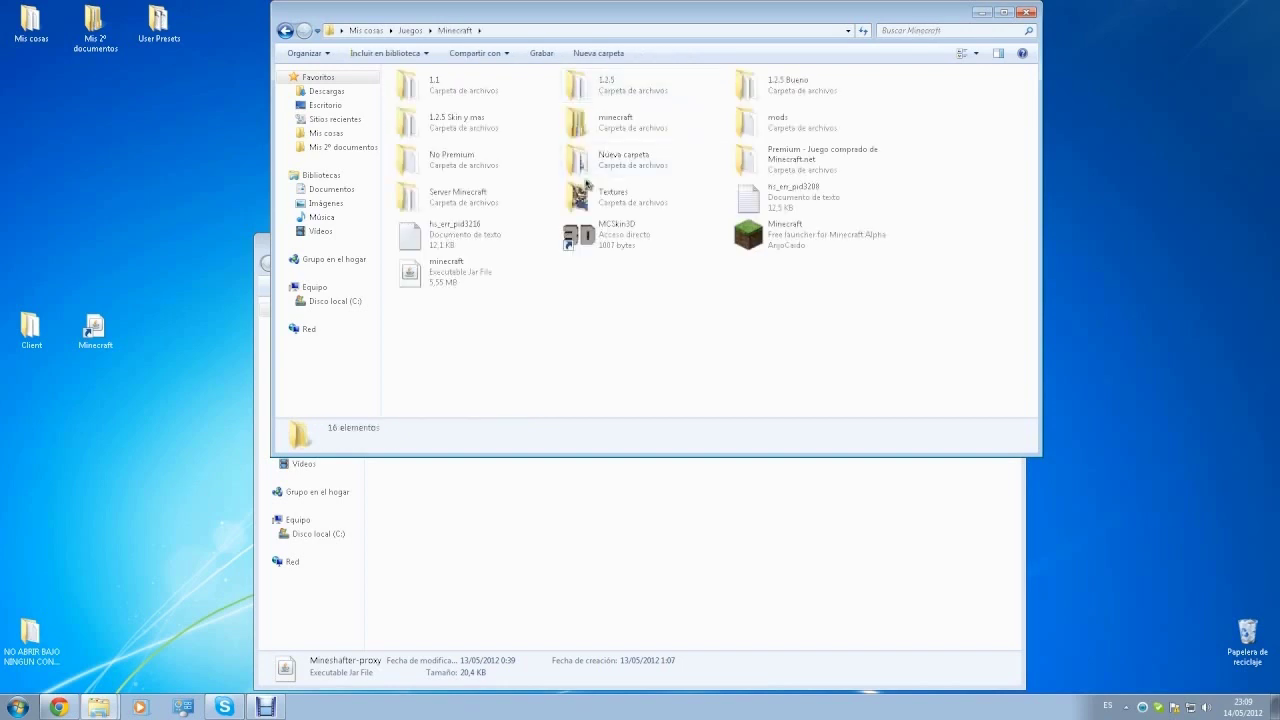
{"action": "double_click", "coordinate": [517, 213]}
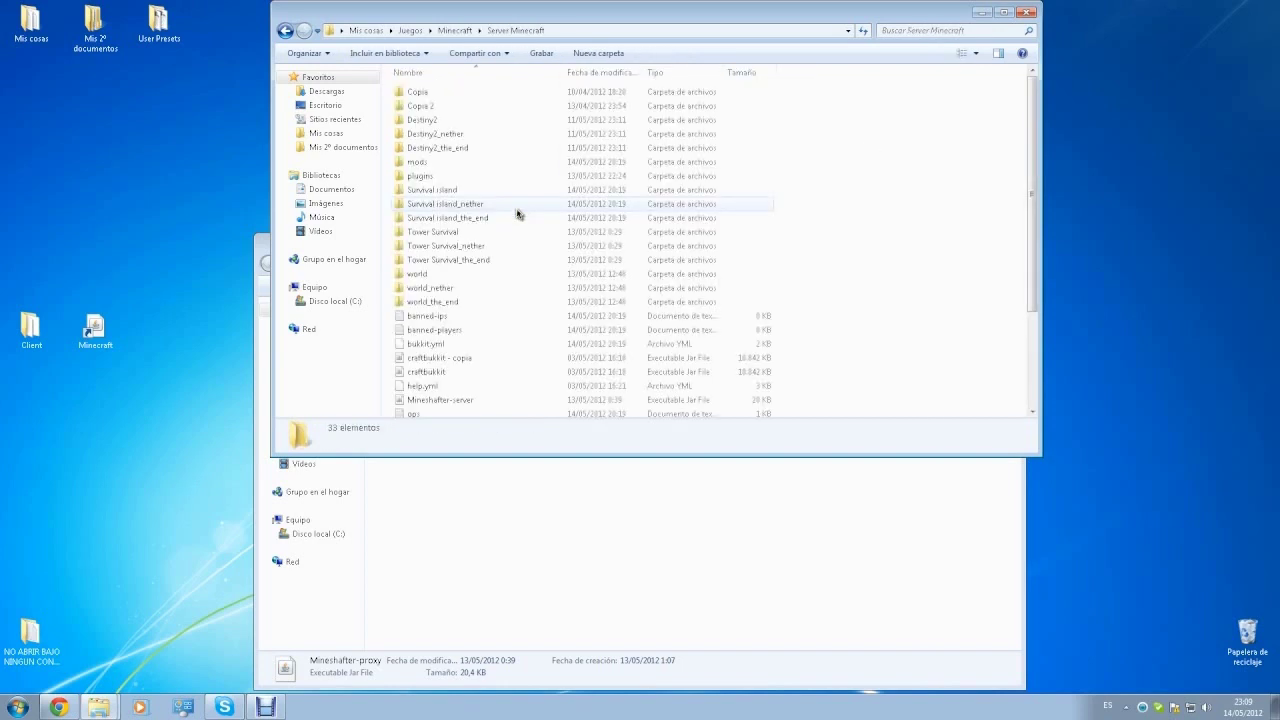
Select the Run batch file at the bottom of Server Minecraft and check its context actions.
{"action": "scroll", "coordinate": [851, 133], "scroll_direction": "down", "scroll_amount": 3}
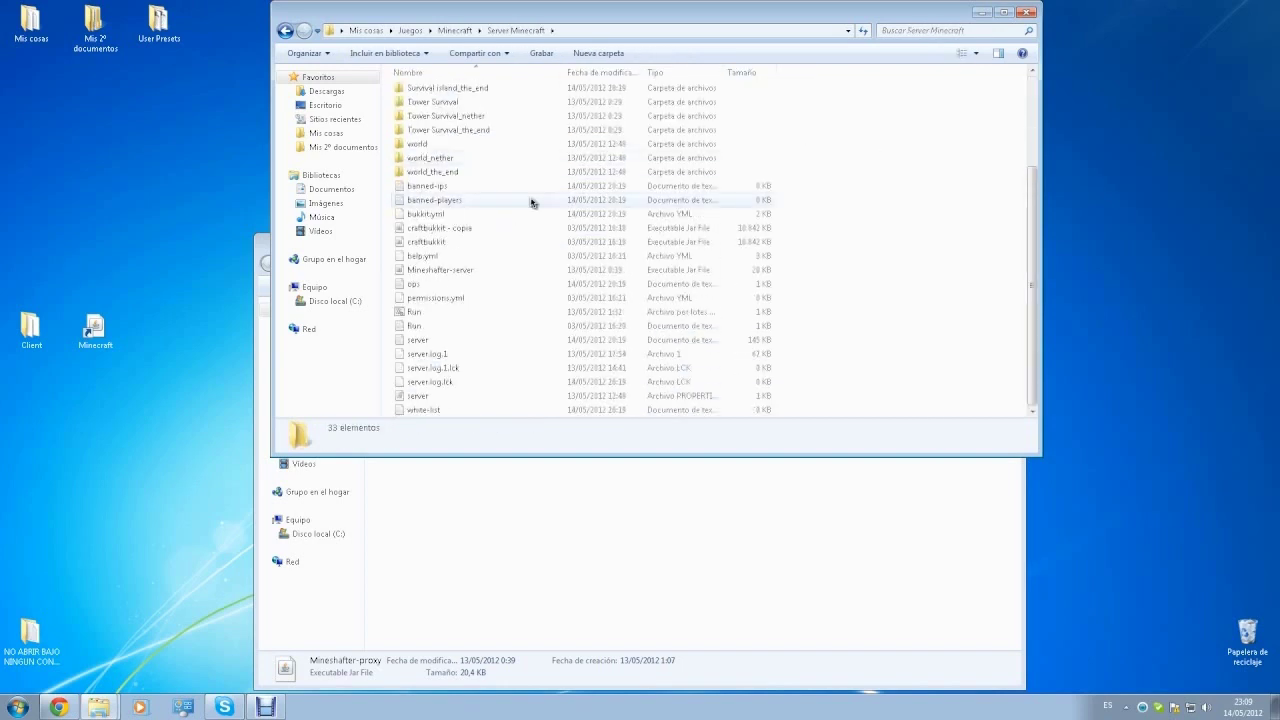
{"action": "left_click", "coordinate": [459, 314]}
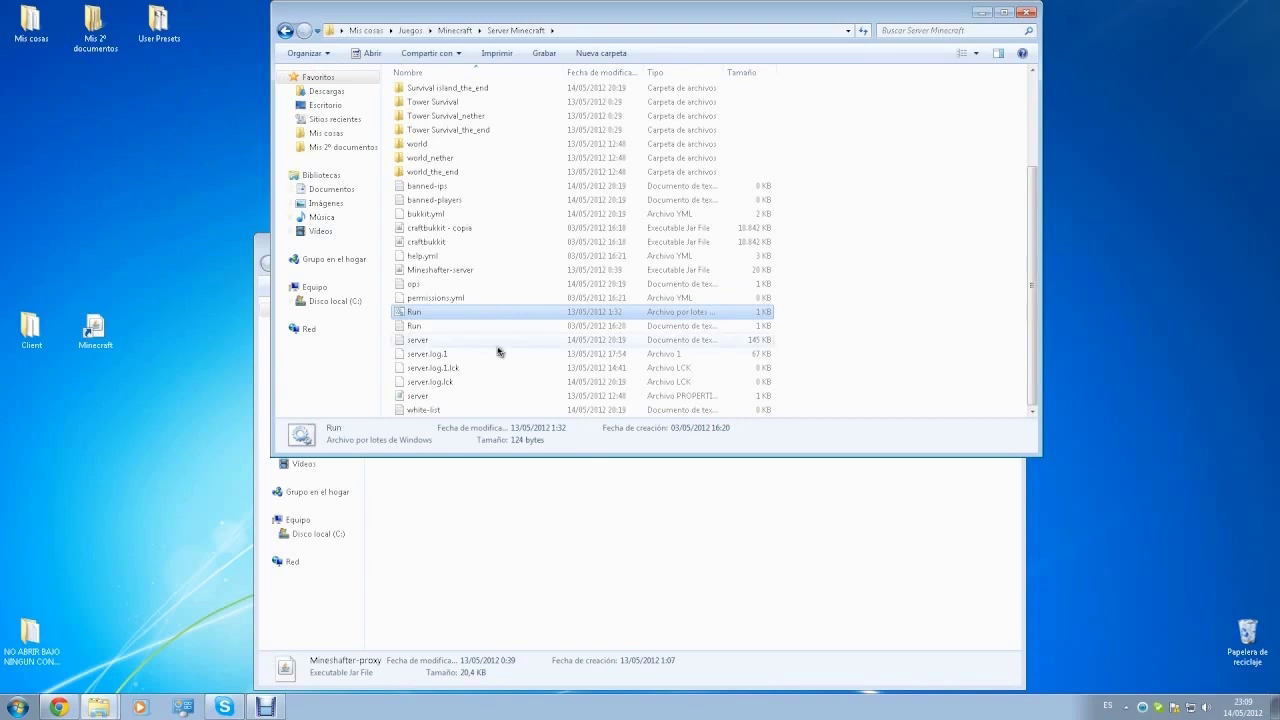
{"action": "right_click", "coordinate": [494, 315]}
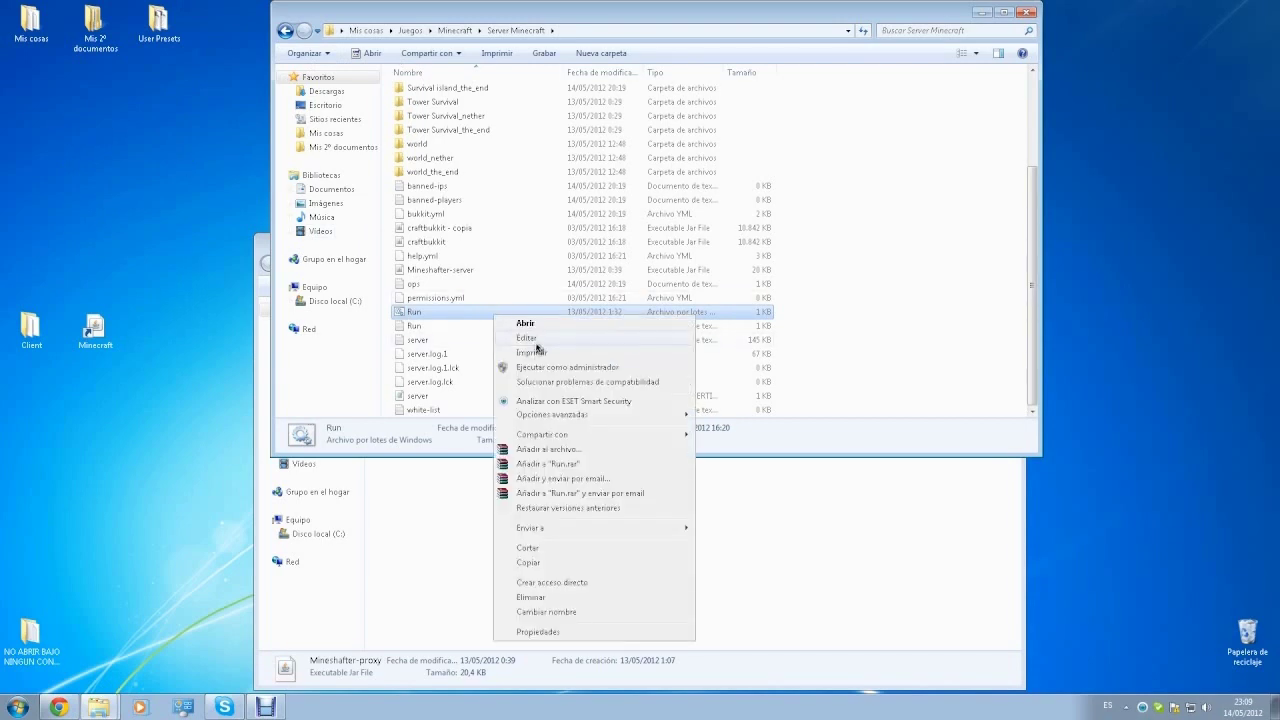
{"action": "left_click", "coordinate": [444, 513]}
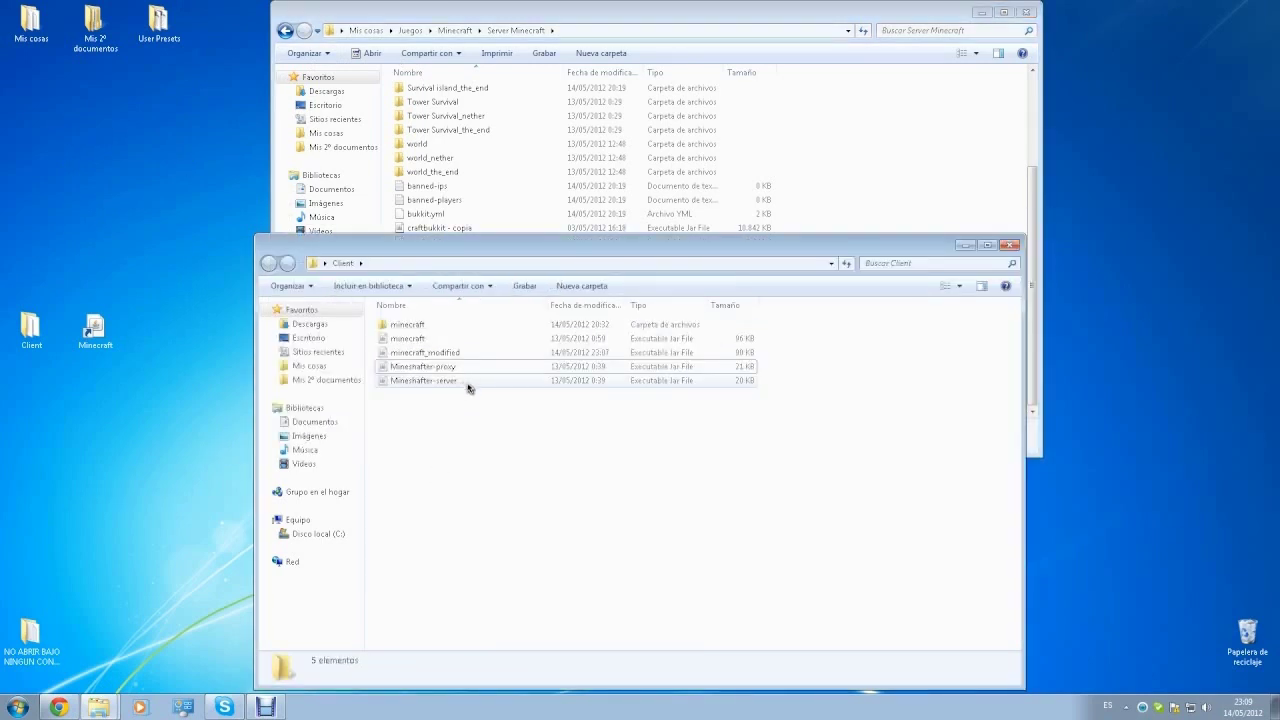
{"action": "left_click", "coordinate": [908, 168]}
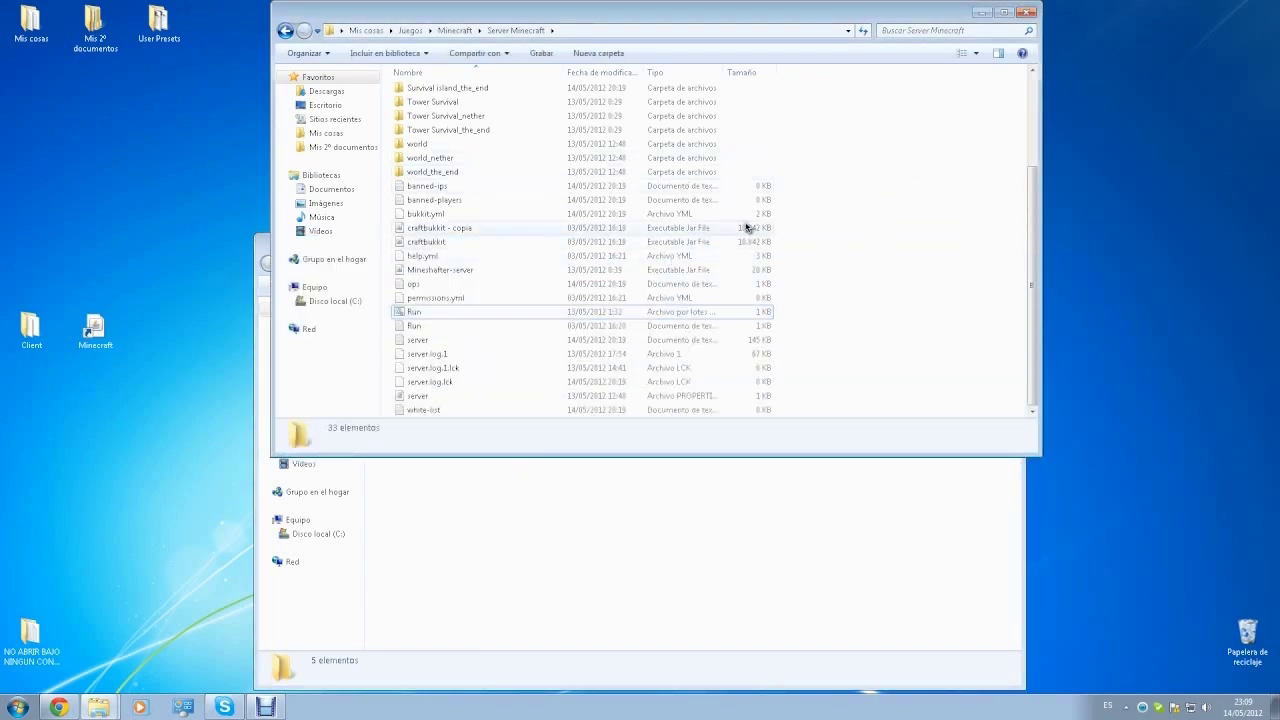
{"action": "right_click", "coordinate": [514, 317]}
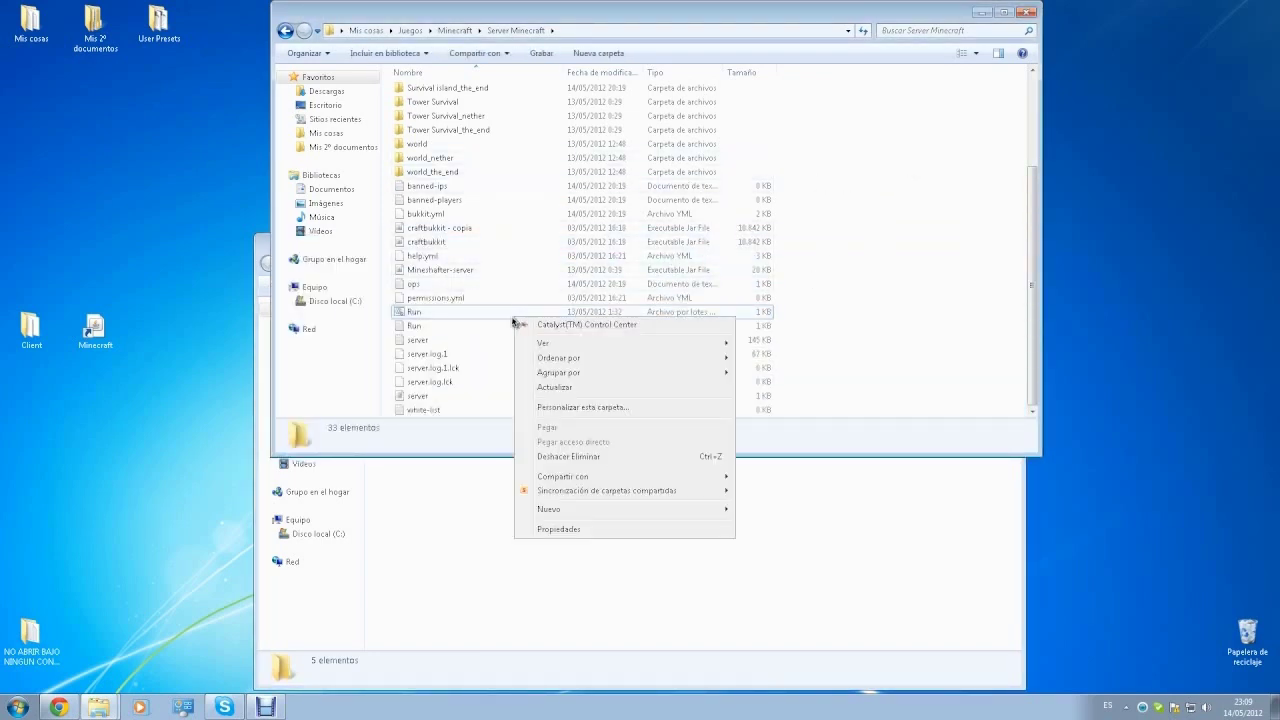
{"action": "left_click", "coordinate": [500, 313]}
{"action": "right_click", "coordinate": [498, 312]}
{"action": "left_click", "coordinate": [529, 338]}
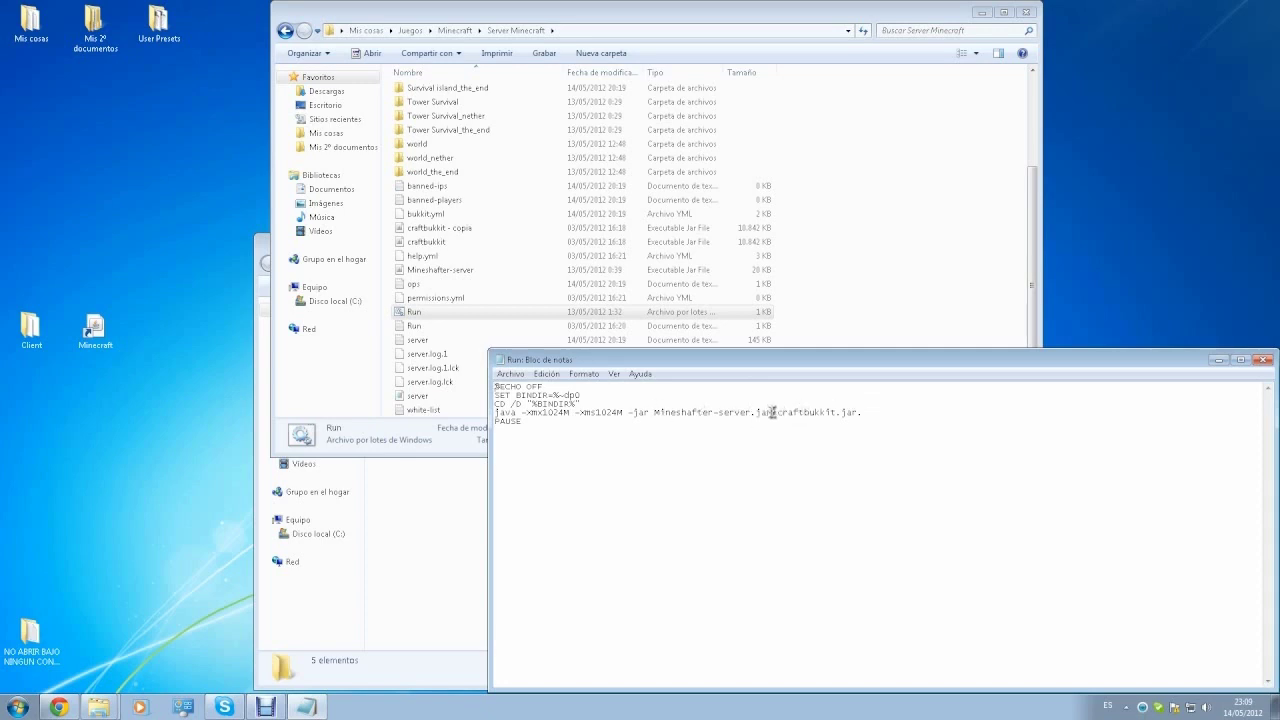
{"action": "left_click_drag", "start_coordinate": [655, 414], "coordinate": [774, 414]}
{"action": "left_click", "coordinate": [1262, 363]}
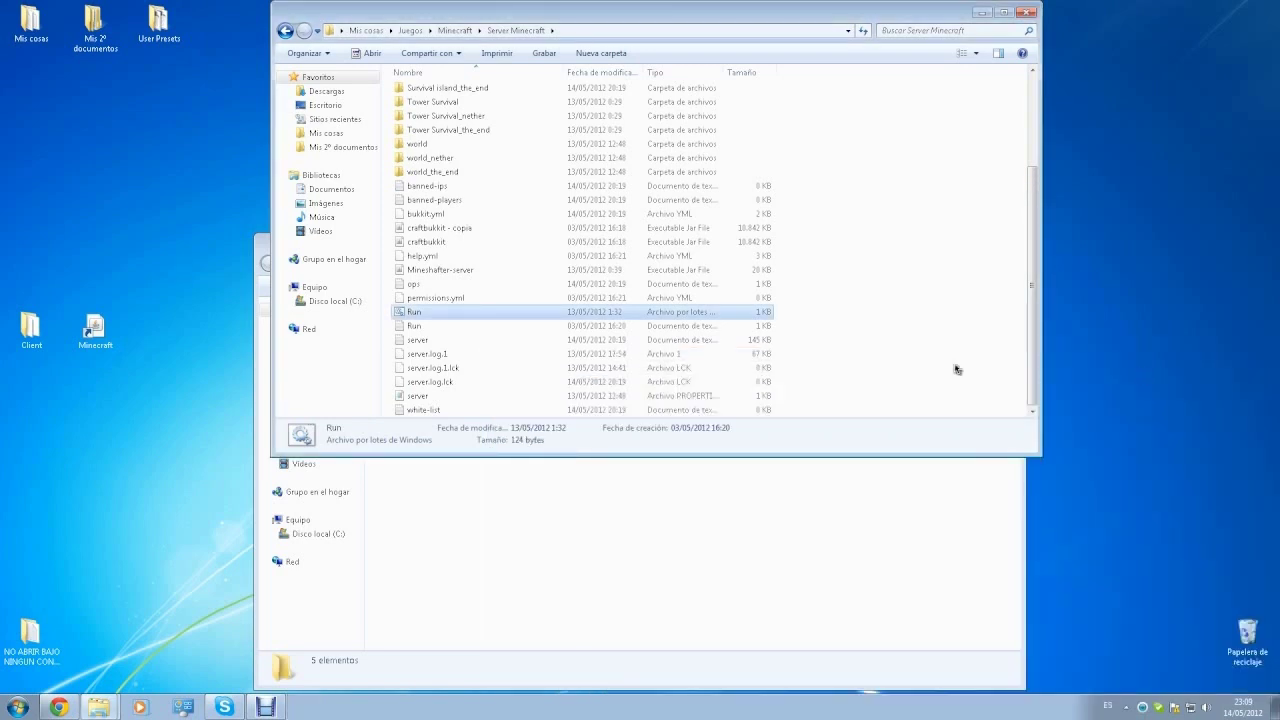
{"action": "double_click", "coordinate": [486, 398]}
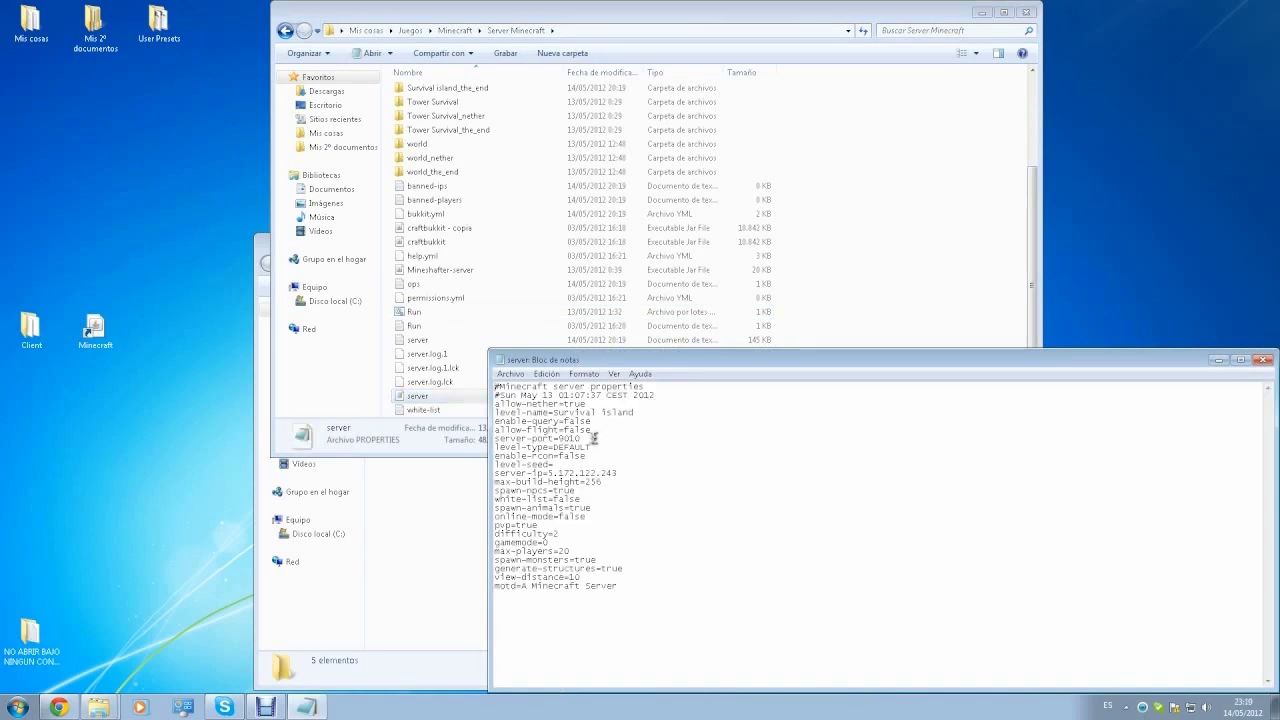
{"action": "left_click_drag", "start_coordinate": [581, 438], "coordinate": [557, 440]}
{"action": "left_click_drag", "start_coordinate": [591, 515], "coordinate": [562, 517]}
{"action": "left_click", "coordinate": [670, 494]}
{"action": "left_click_drag", "start_coordinate": [588, 517], "coordinate": [558, 517]}
{"action": "left_click", "coordinate": [1265, 359]}
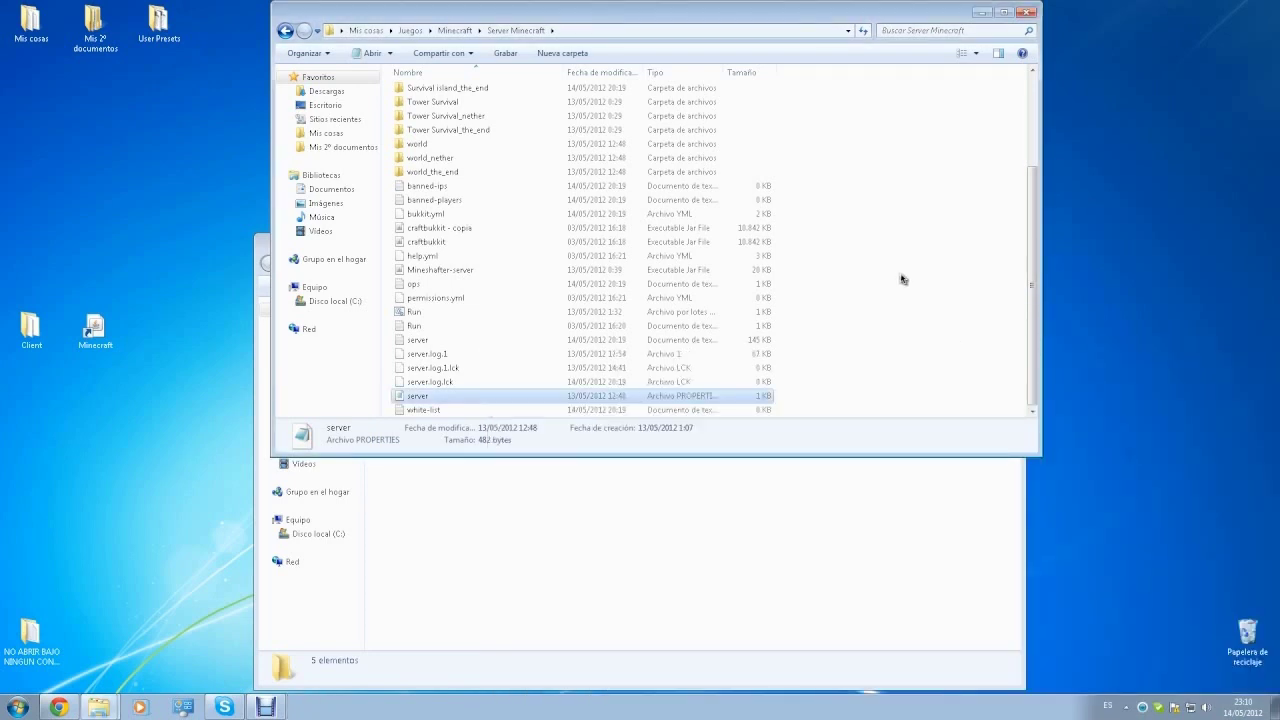
Launch the server from the Run file, wait for Done, then close the console.
{"action": "double_click", "coordinate": [619, 314]}
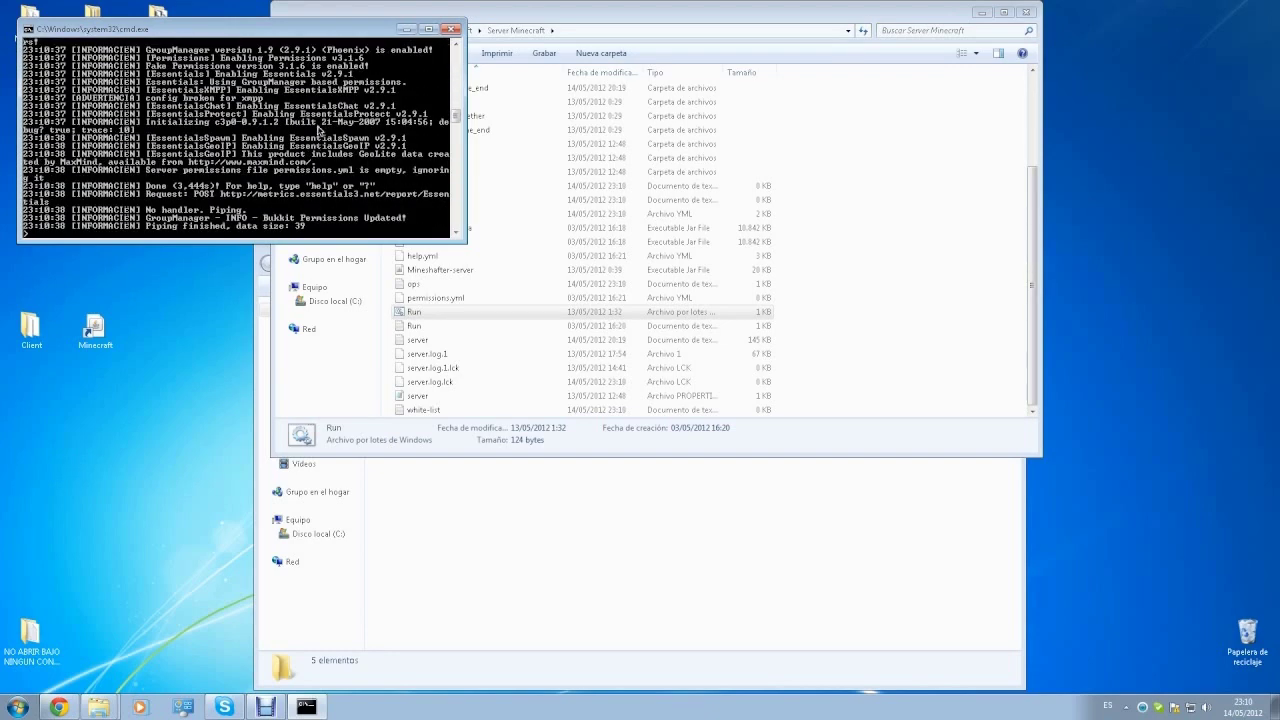
{"action": "left_click", "coordinate": [452, 29]}
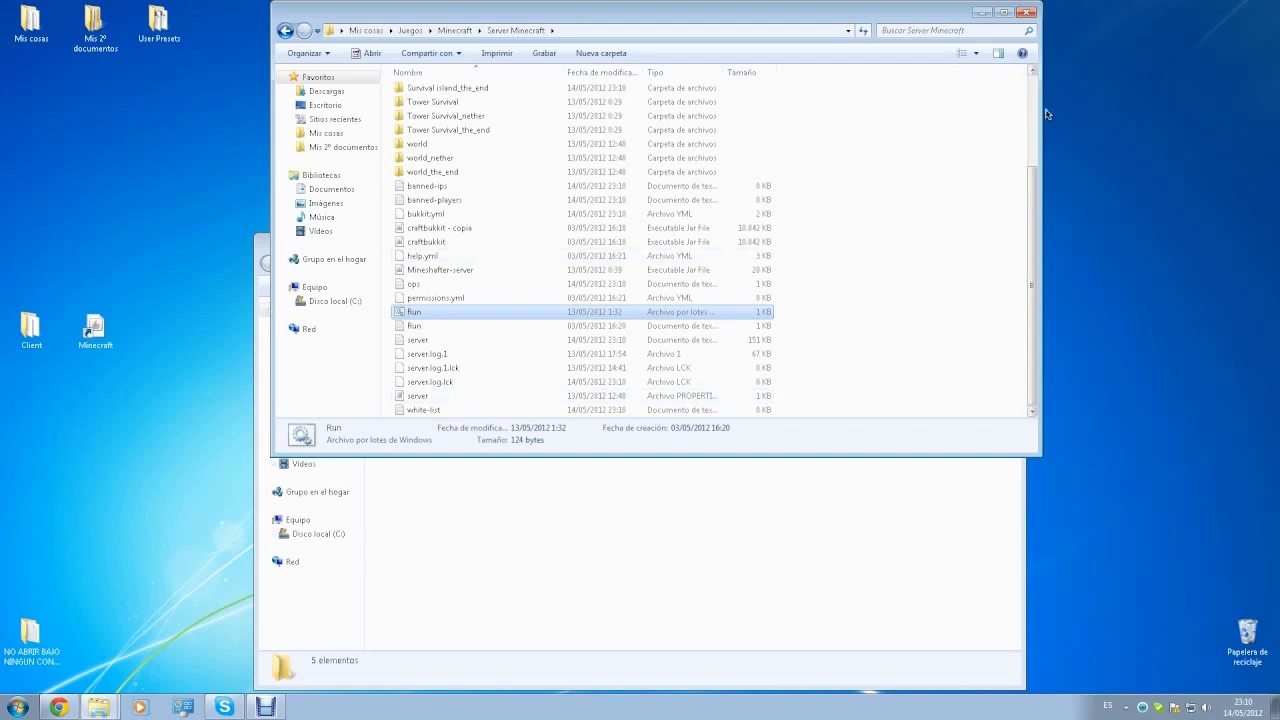
Close the Server Minecraft and Client Explorer windows, then briefly restore and minimize Chrome.
{"action": "left_click", "coordinate": [1026, 12]}
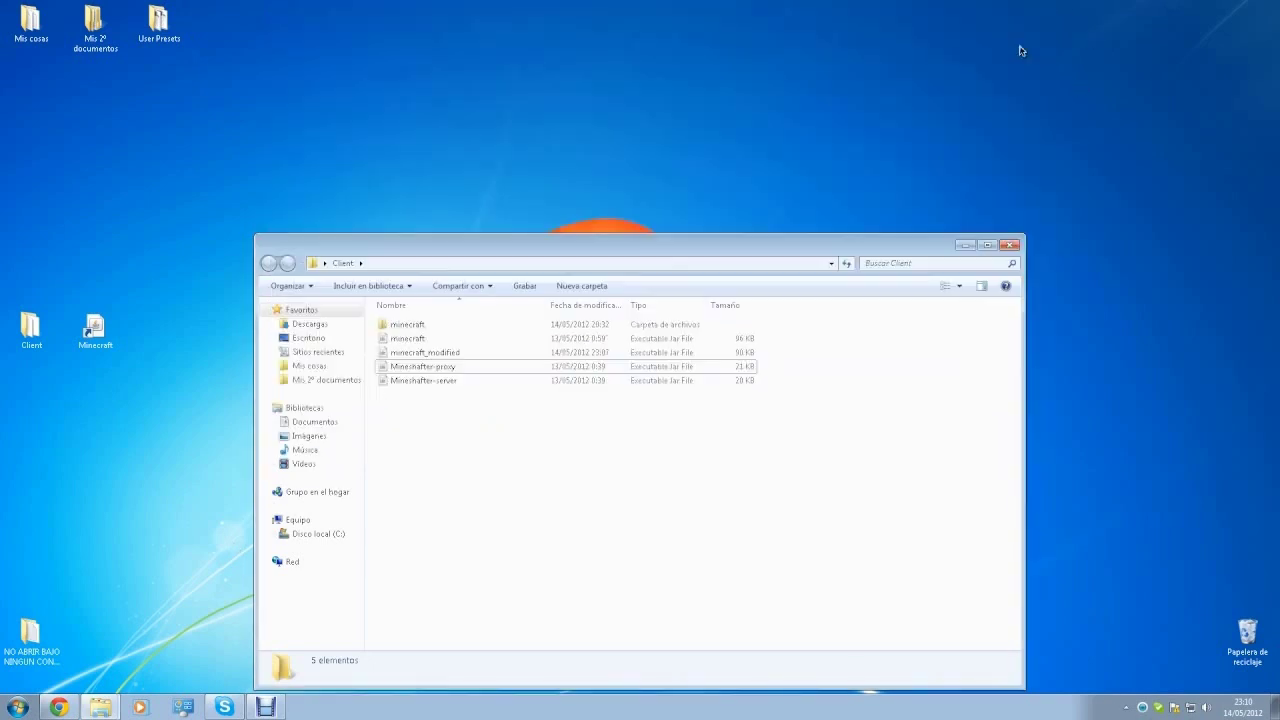
{"action": "left_click", "coordinate": [1011, 245]}
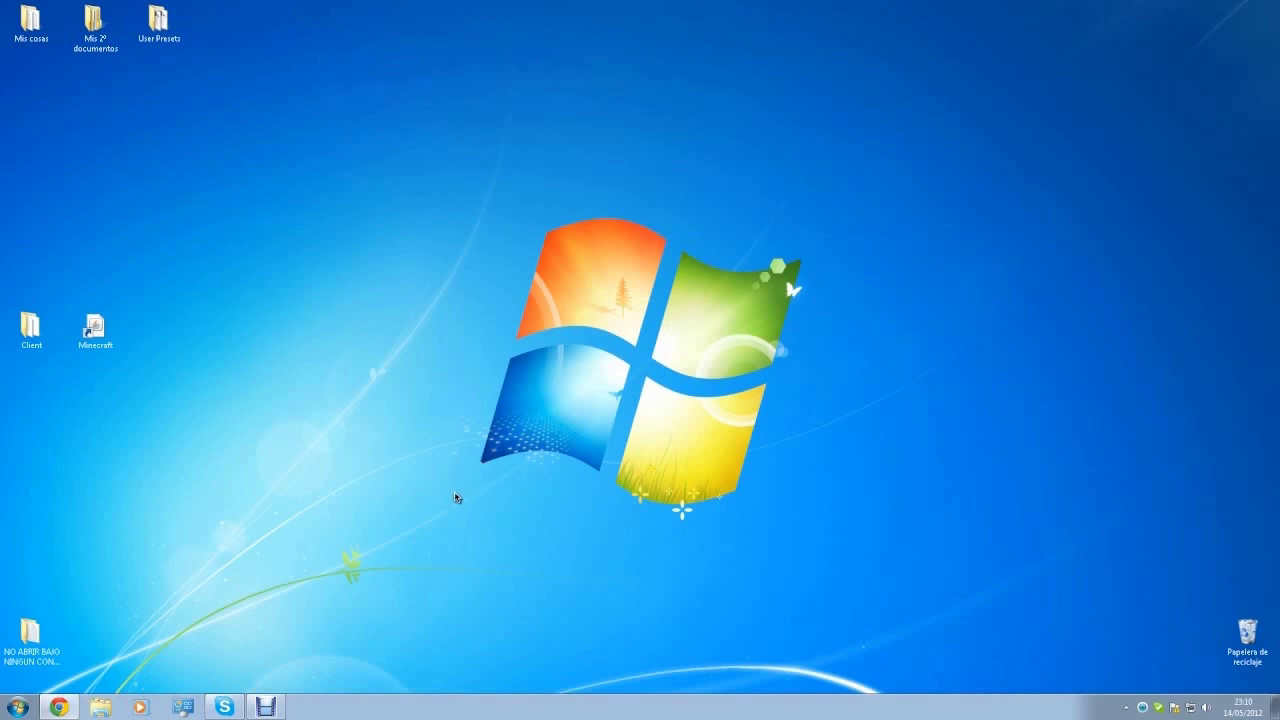
{"action": "left_click_drag", "start_coordinate": [455, 493], "coordinate": [798, 277]}
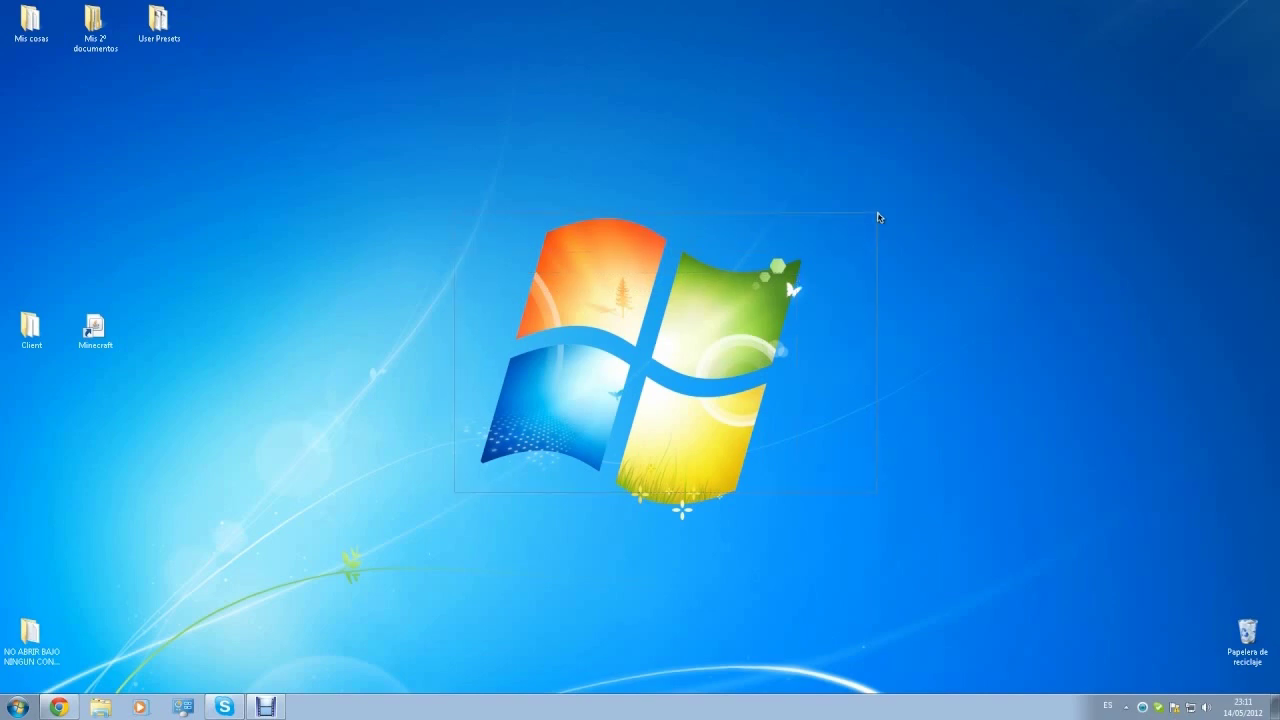
{"action": "left_click_drag", "start_coordinate": [798, 277], "coordinate": [877, 190]}
{"action": "left_click", "coordinate": [59, 707]}
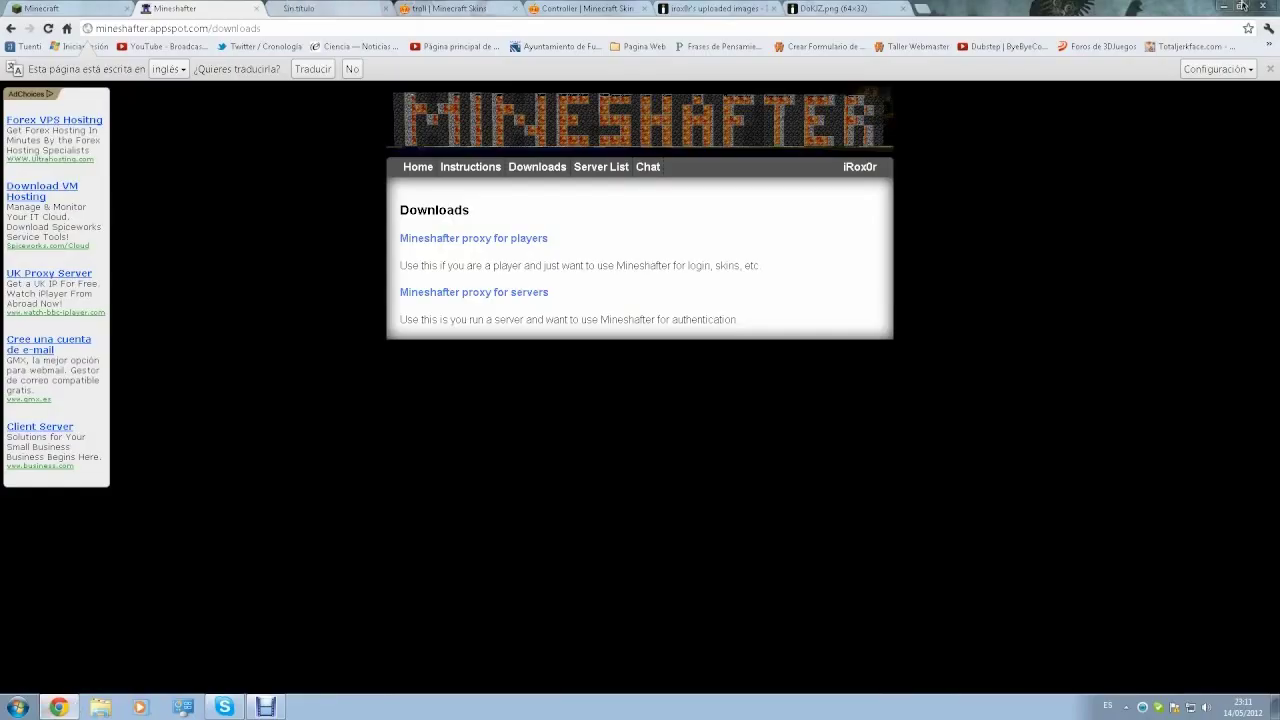
{"action": "left_click", "coordinate": [1223, 7]}
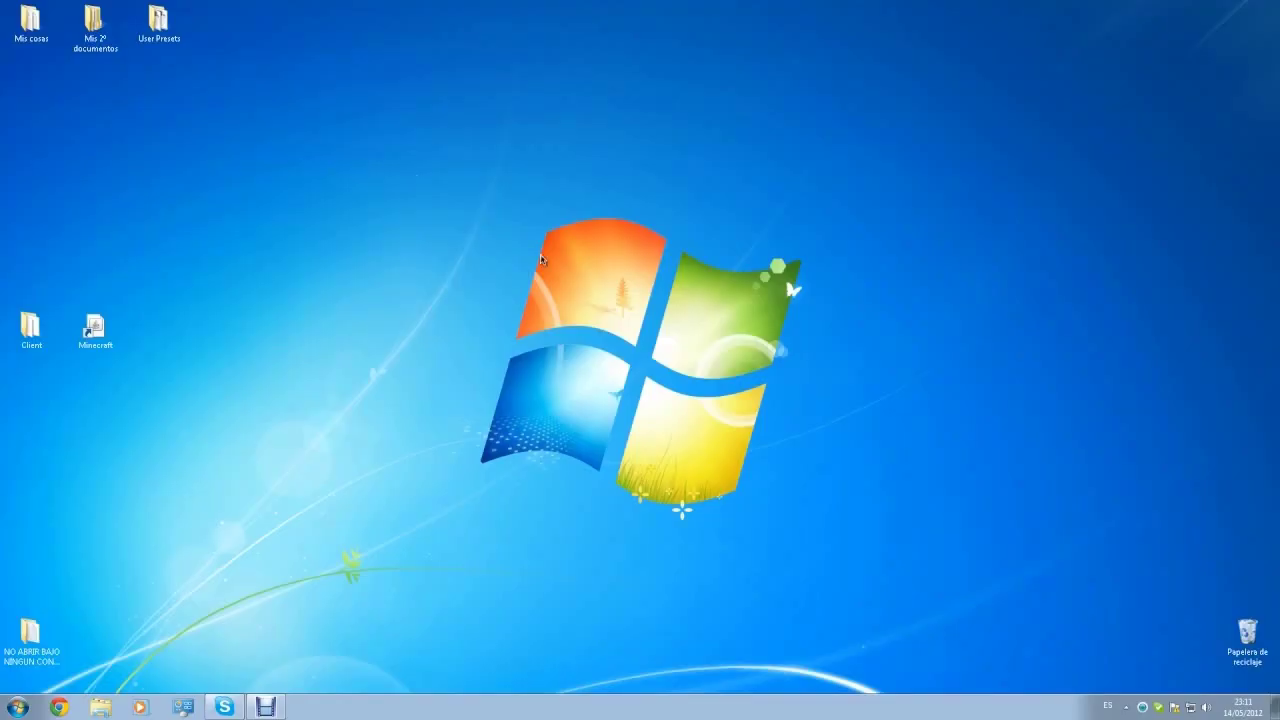